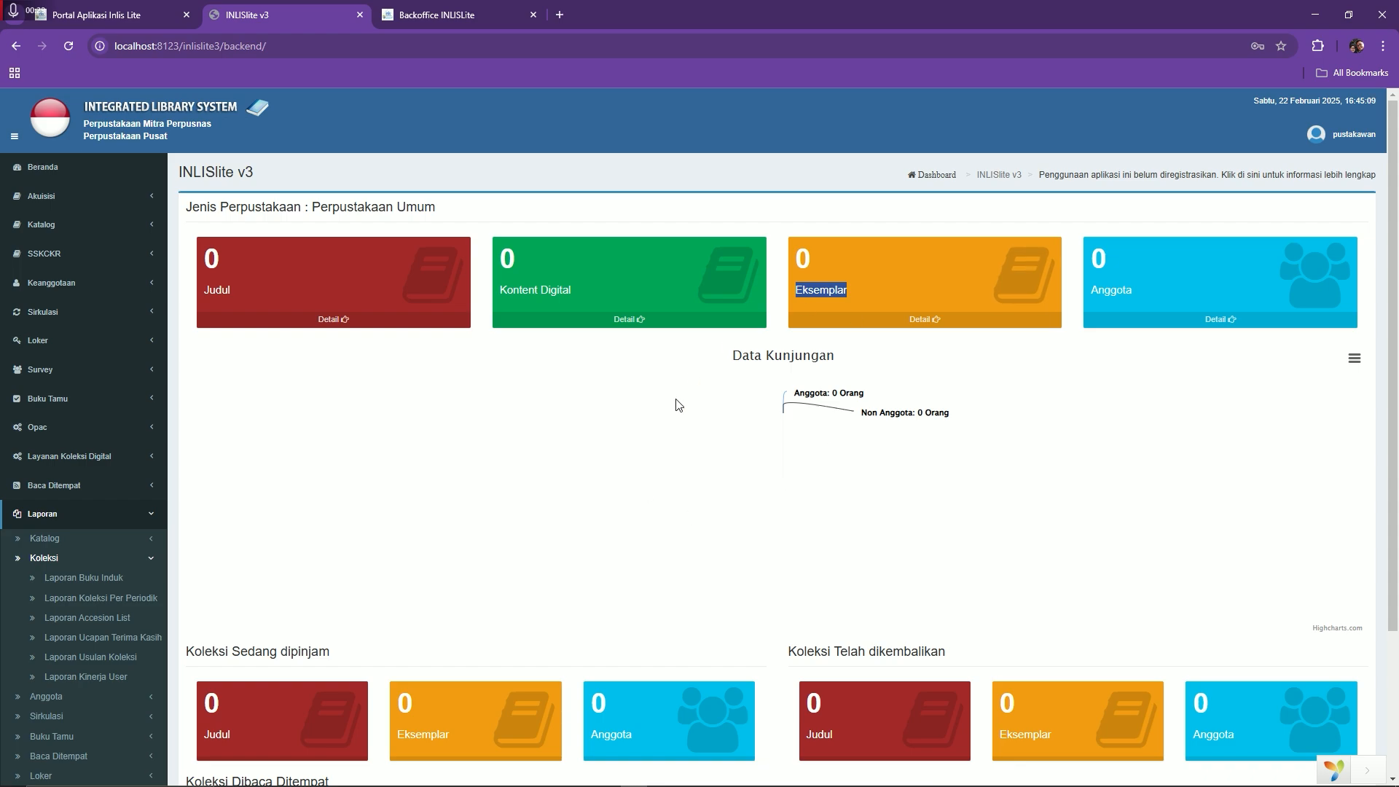
Start a new RDA catalog entry titled Kambing Jantan and fill in the author from the suggestion
left_click(99, 226)
left_click(58, 269)
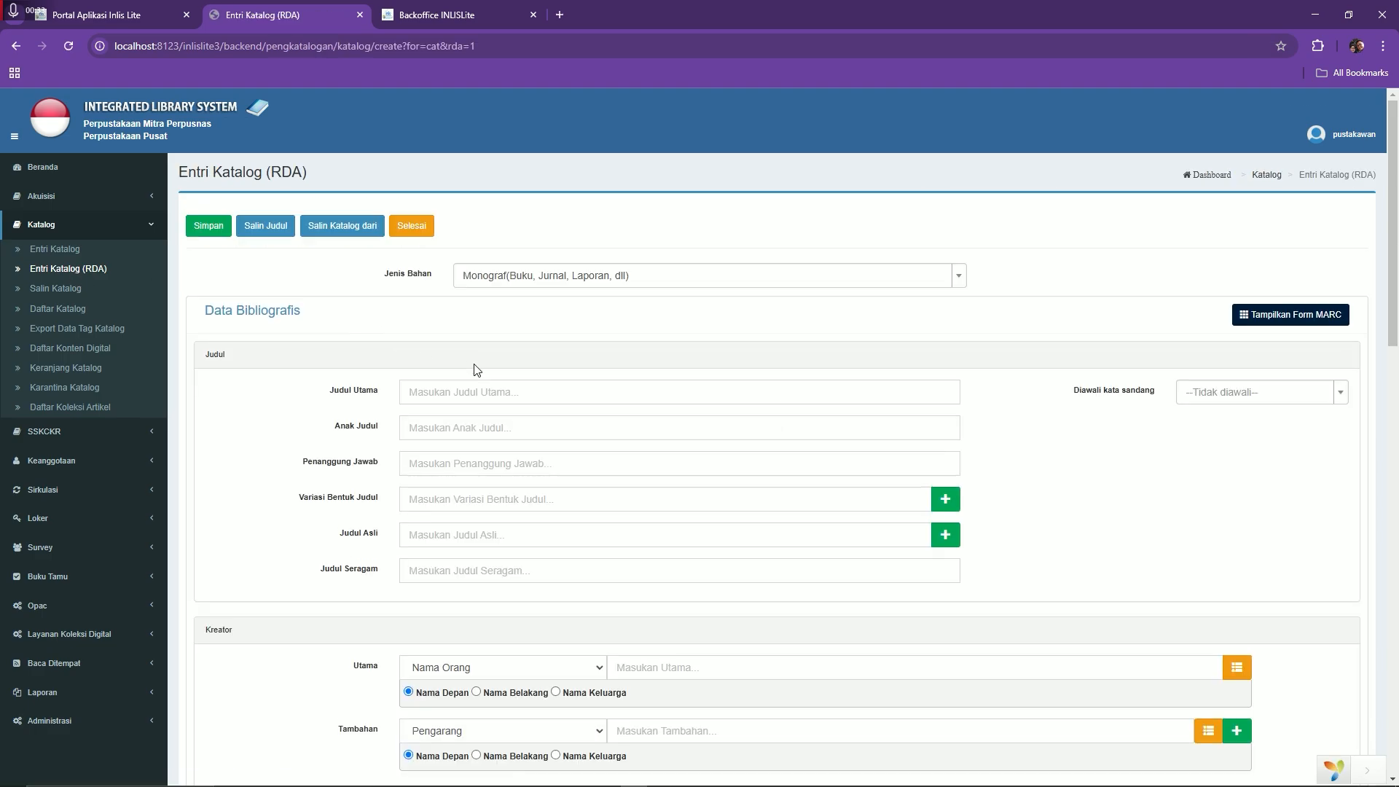
left_click(503, 390)
left_click(509, 428)
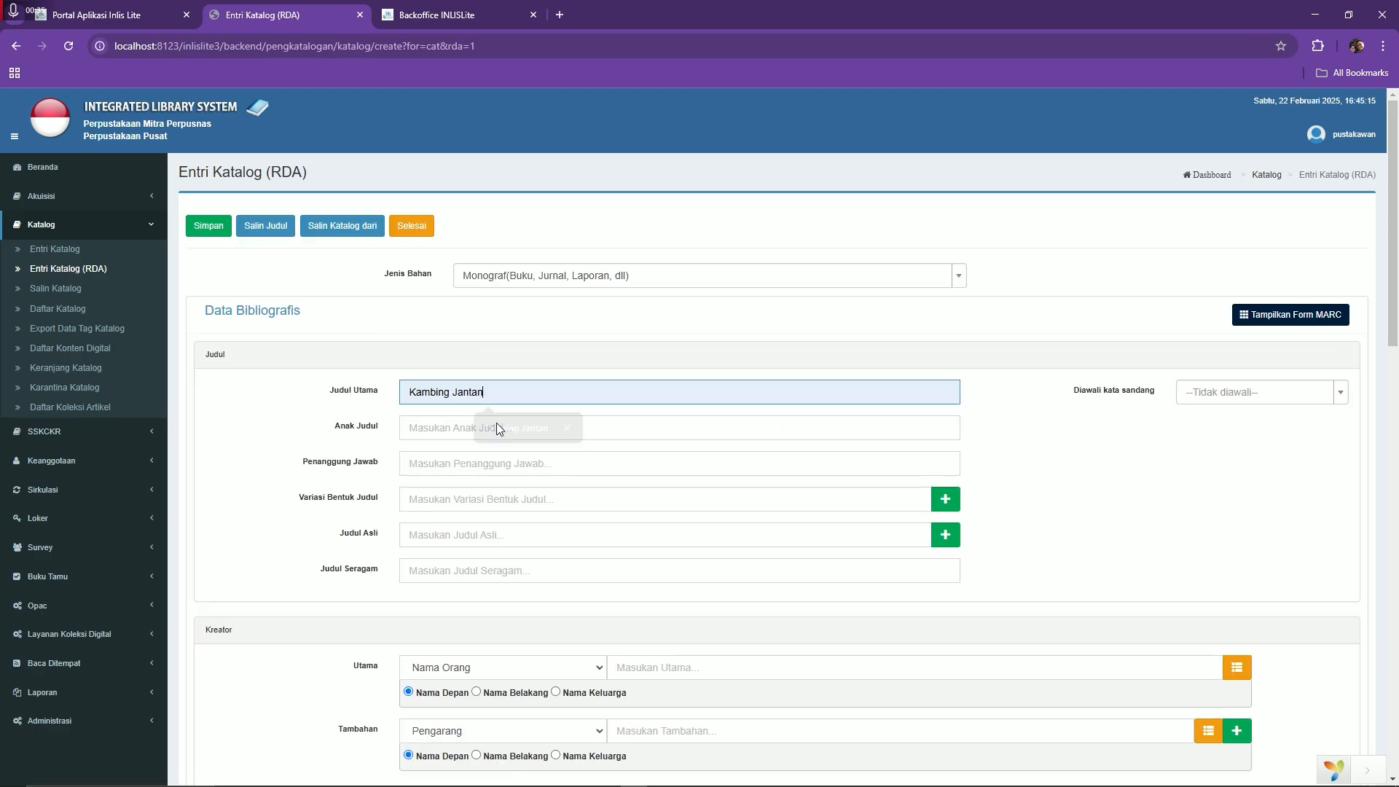
left_click(501, 467)
left_click(500, 498)
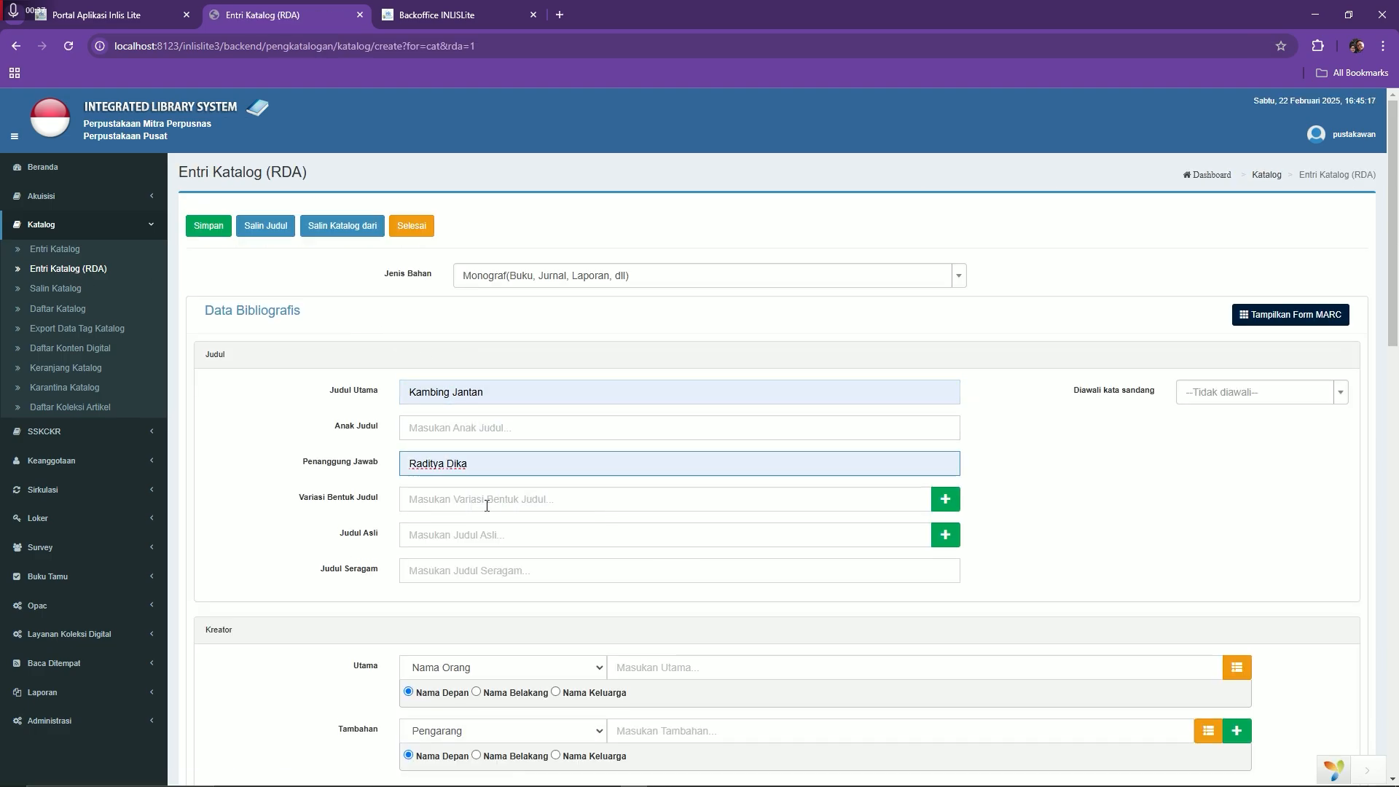
left_click(487, 499)
left_click(487, 534)
Enter the publication details: Jakarta, Gramedia, 2010
scroll(480, 553, "down", 2)
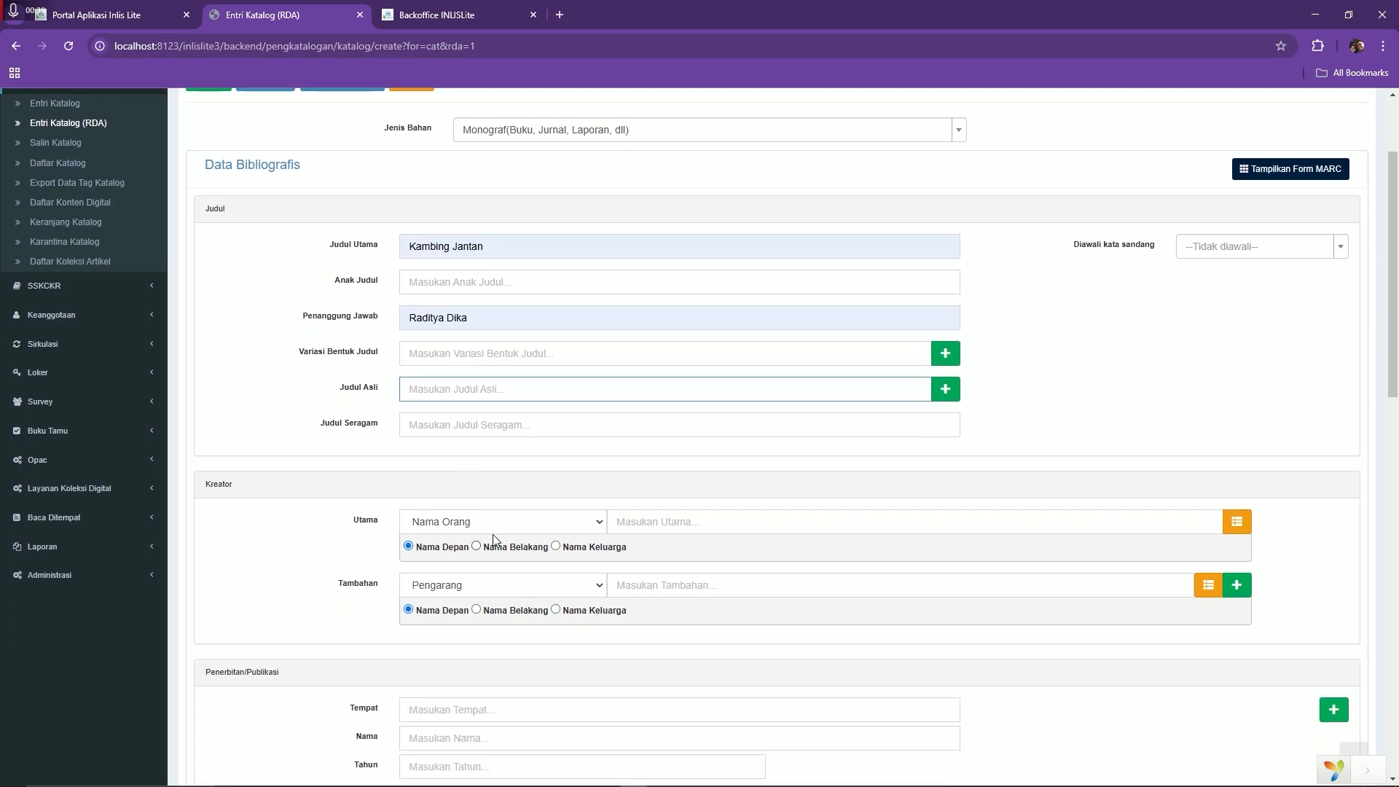
left_click(682, 522)
scroll(446, 537, "down", 3)
left_click(432, 490)
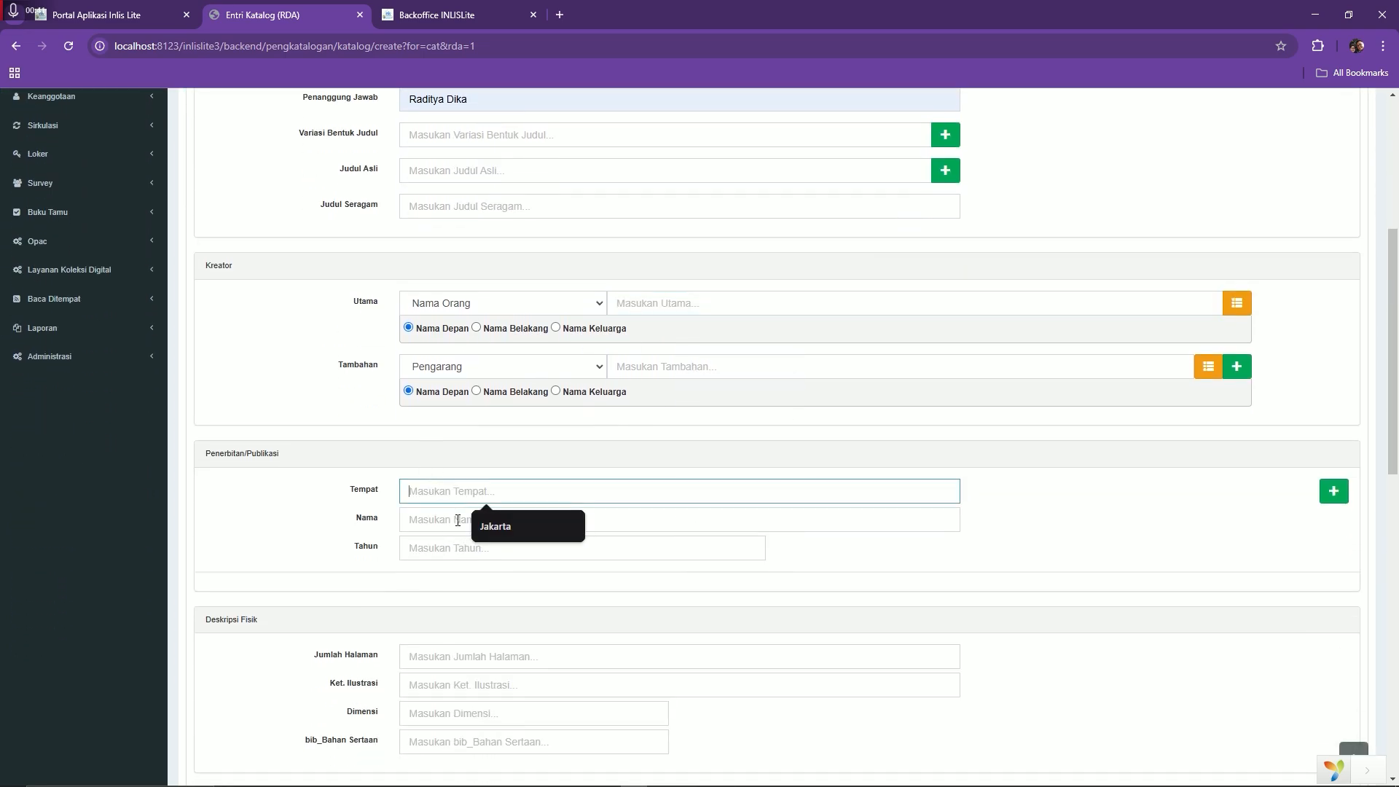
left_click(480, 526)
left_click(477, 522)
left_click(472, 551)
left_click(470, 551)
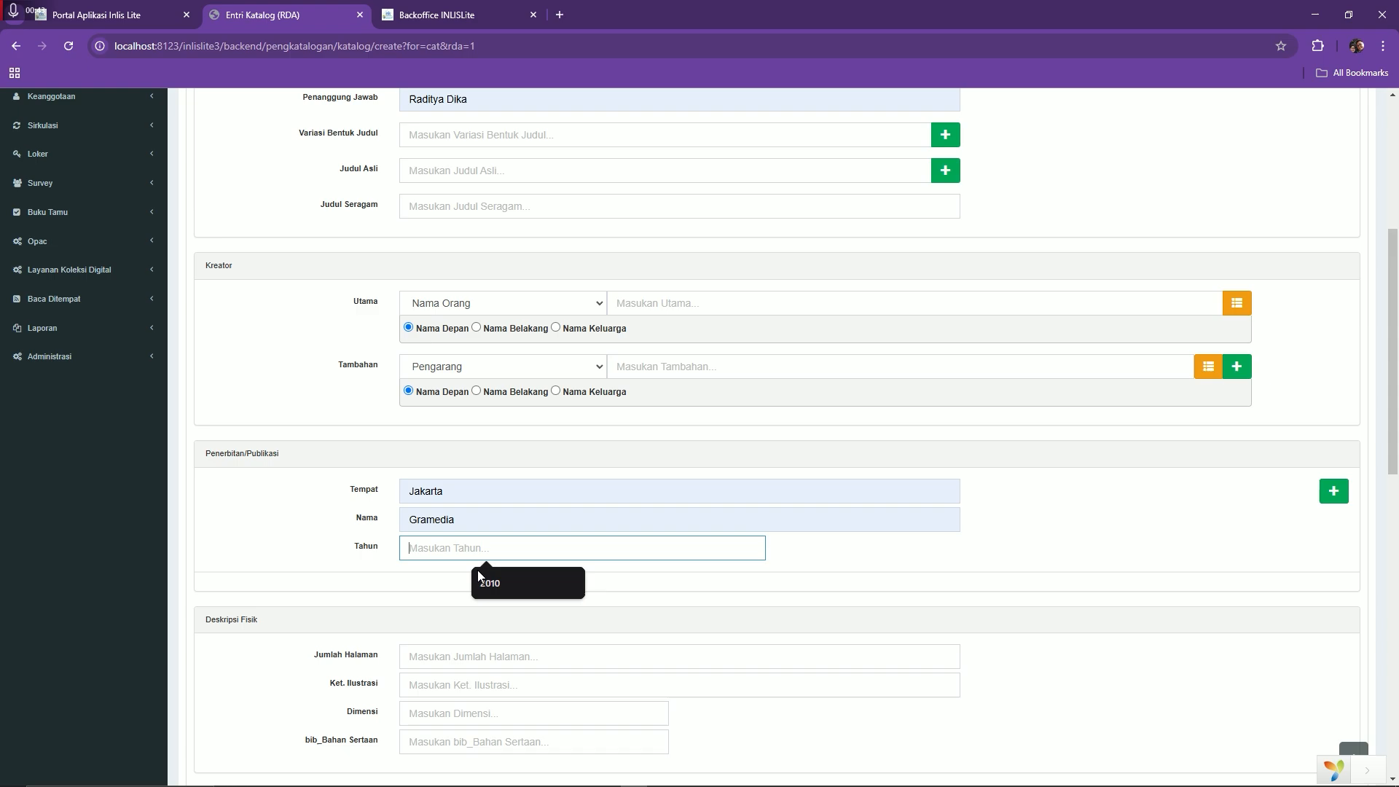
left_click(478, 574)
Set the physical description to 100 halaman with ilustrasi
scroll(478, 577, "down", 2)
left_click(459, 513)
left_click(498, 545)
left_click(484, 537)
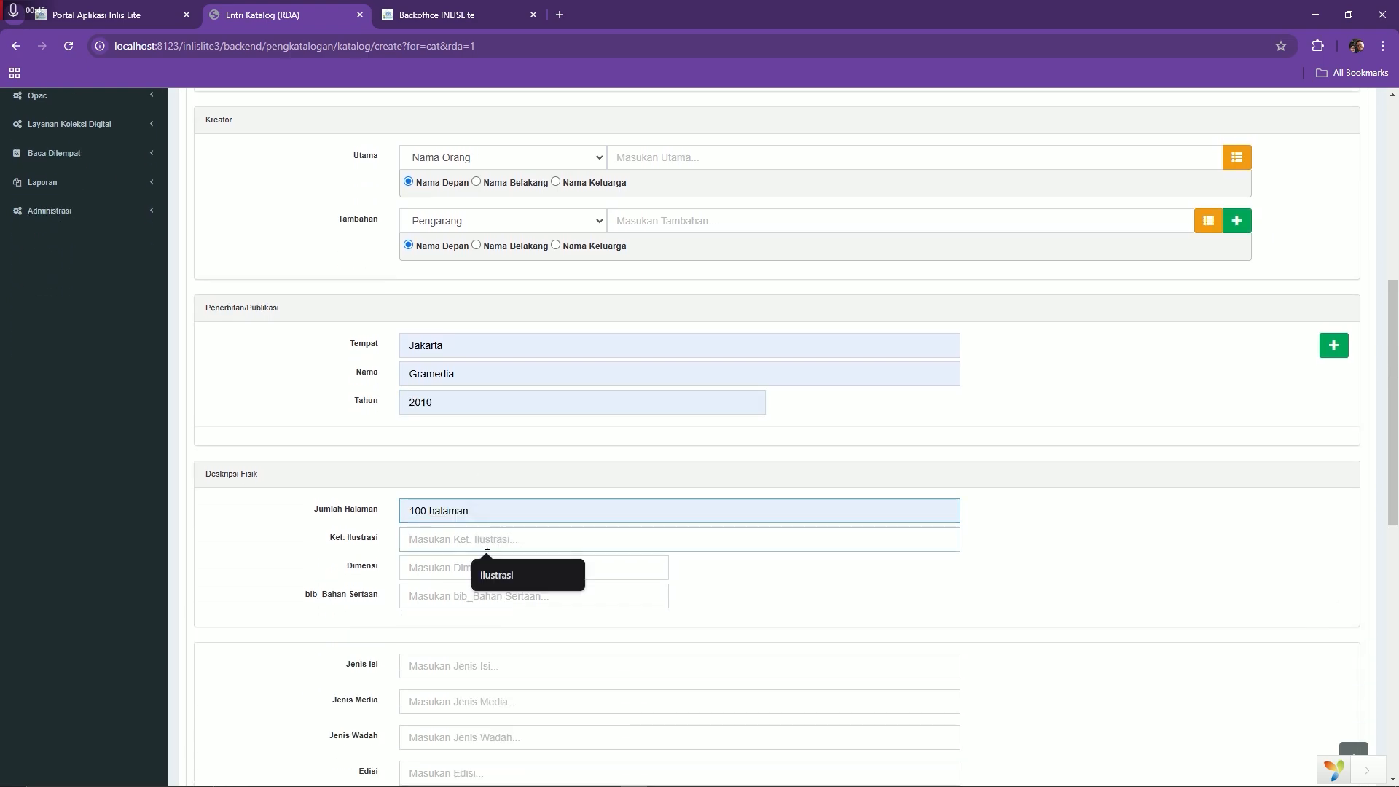
left_click(481, 577)
Set content type teks, media type tanpa perantara, carrier volume, and edition cetakan kelima
scroll(491, 469, "down", 4)
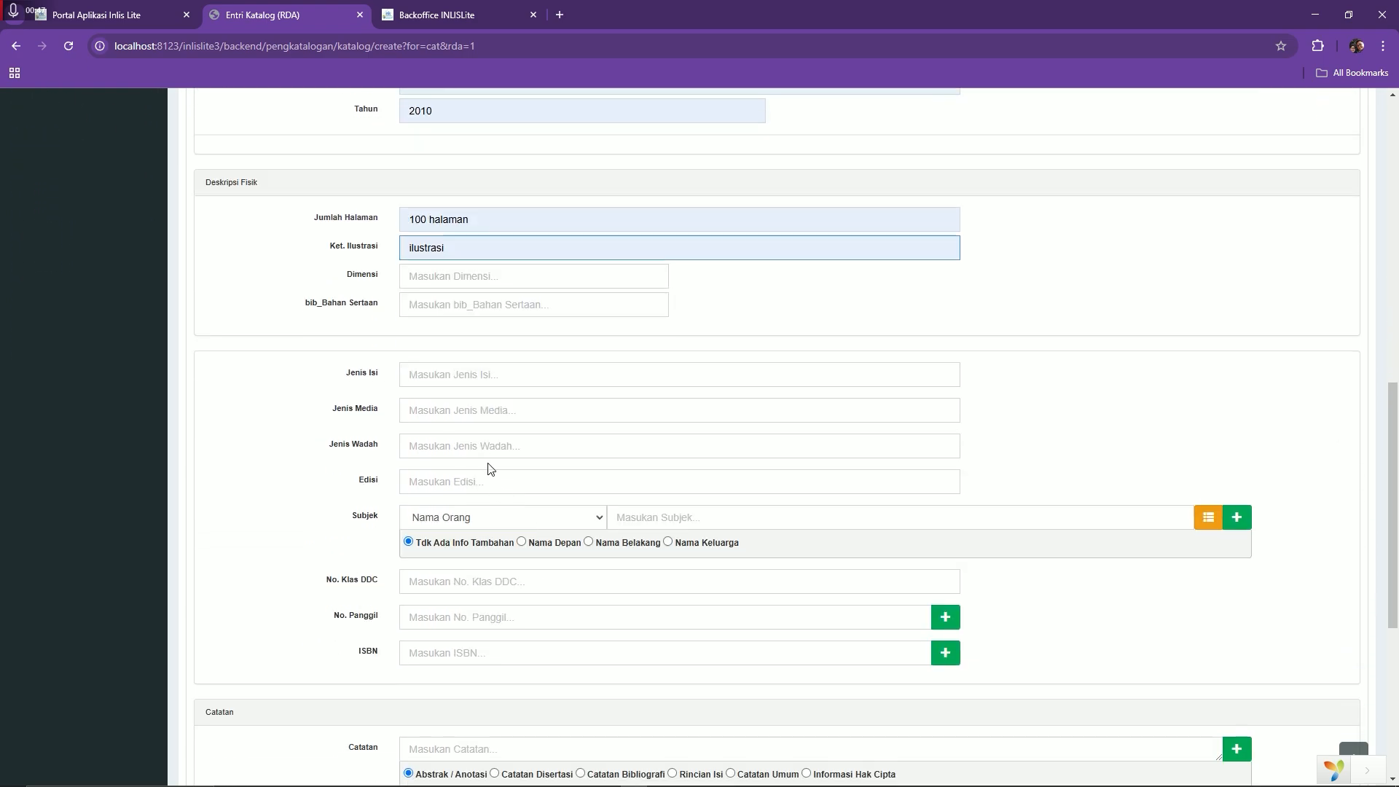
left_click(504, 385)
left_click(510, 406)
left_click(502, 410)
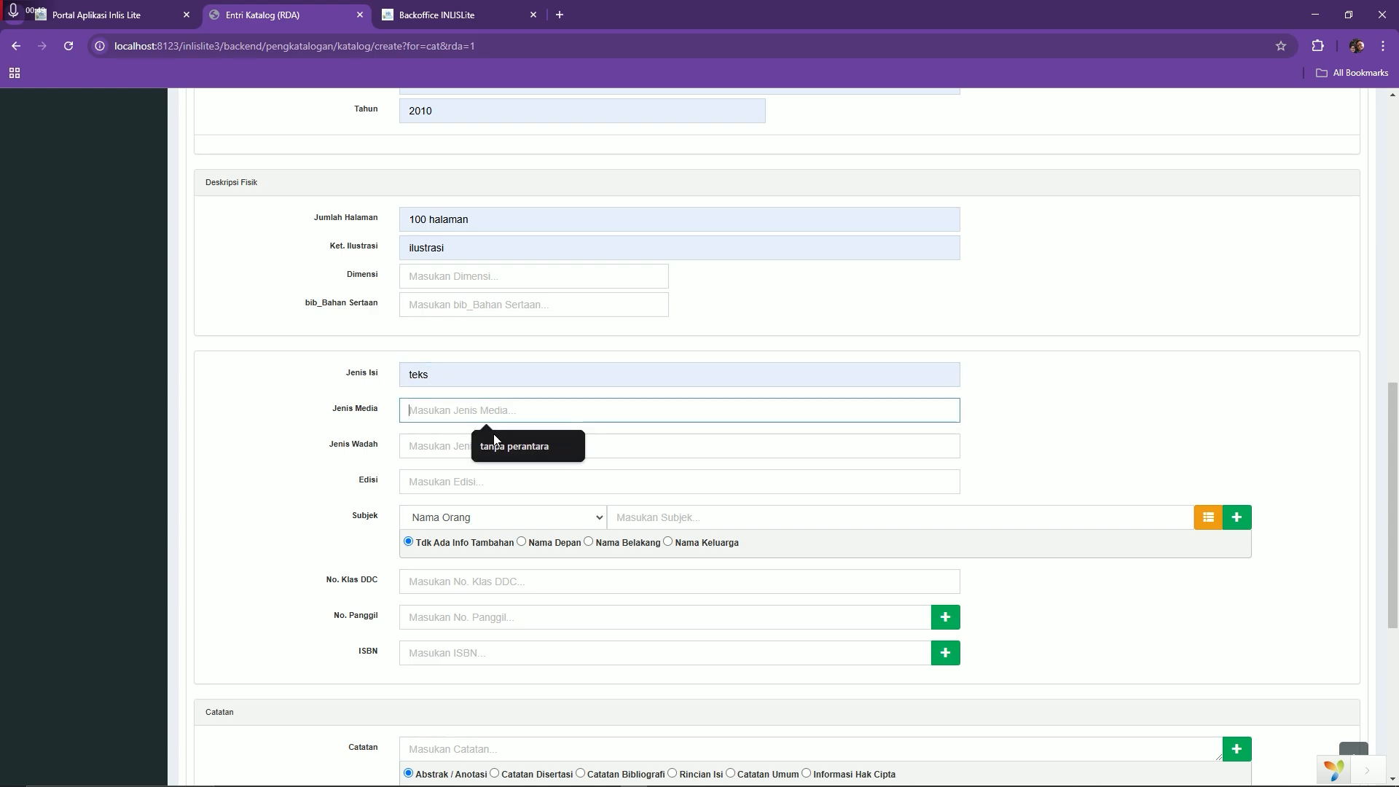
left_click(514, 446)
left_click(478, 446)
left_click(486, 482)
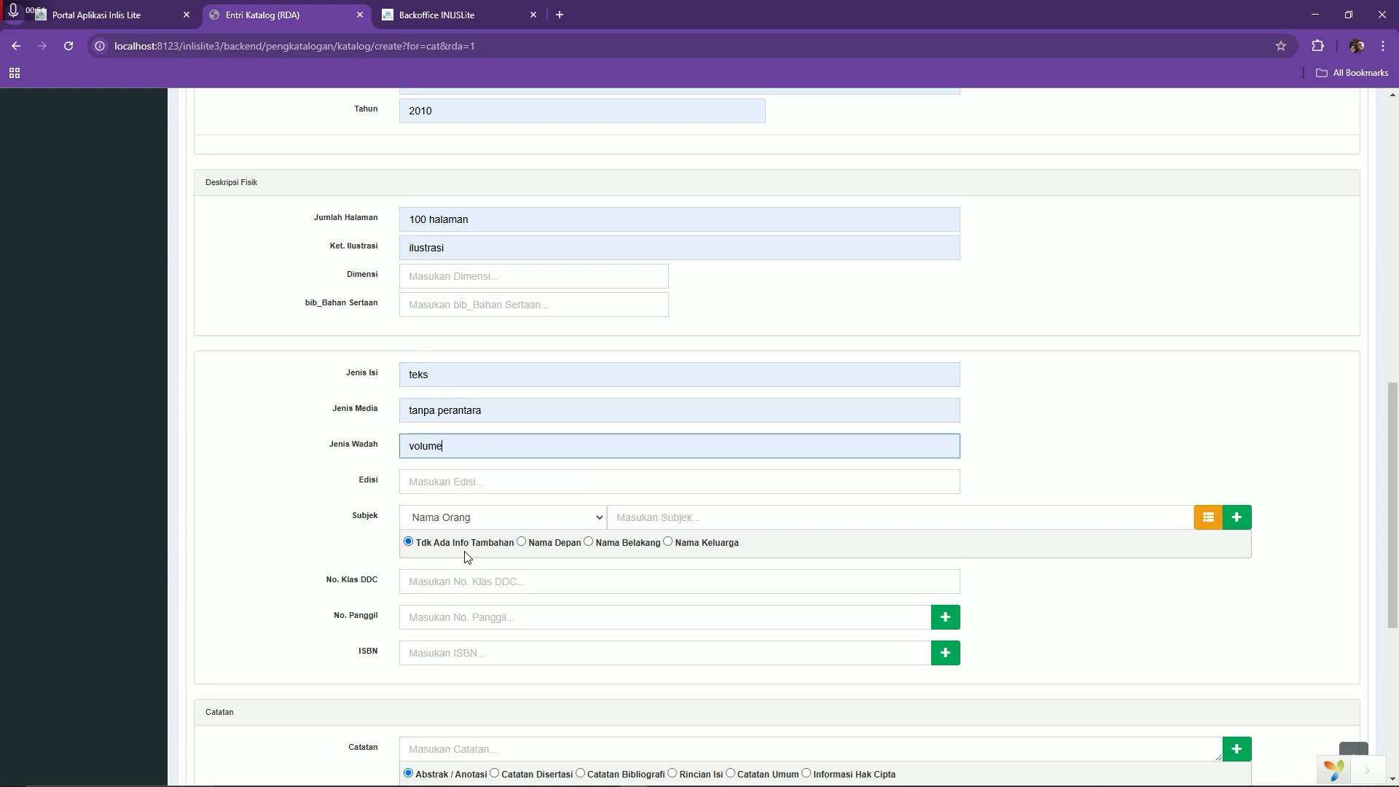
left_click(475, 480)
left_click(492, 519)
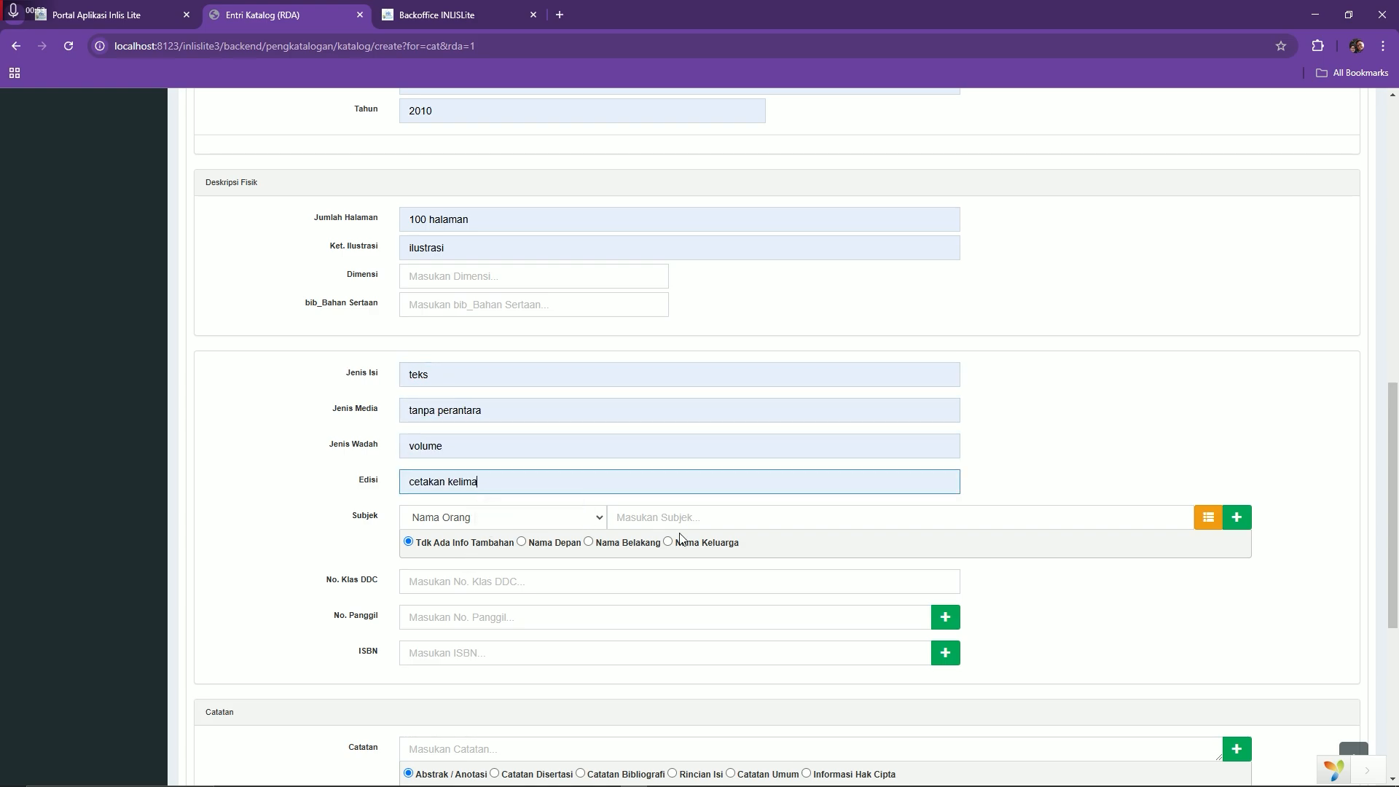
Add subject Fiksi and DDC class 813, and fill the main creator with the author's name
left_click(697, 517)
left_click(700, 545)
left_click(610, 581)
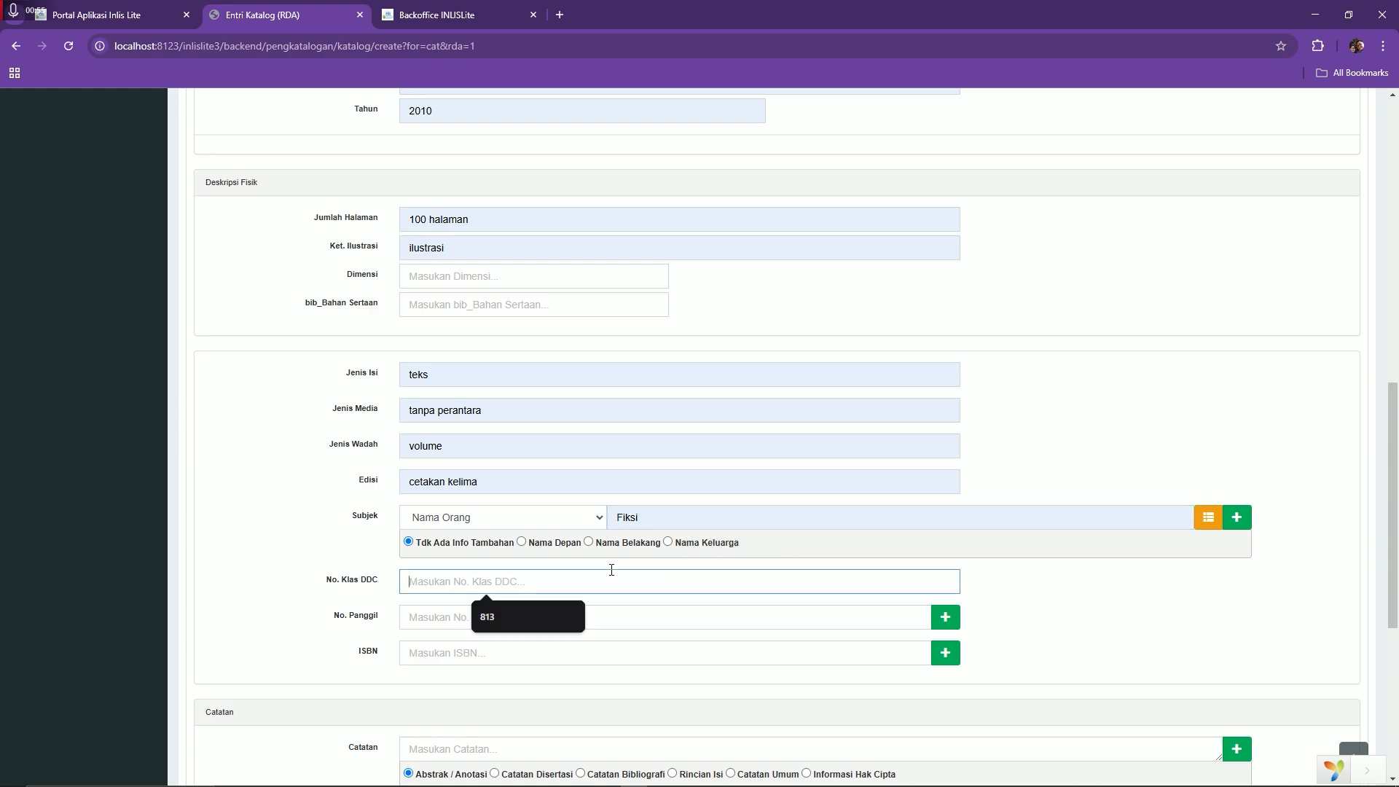
left_click(560, 616)
left_click(506, 624)
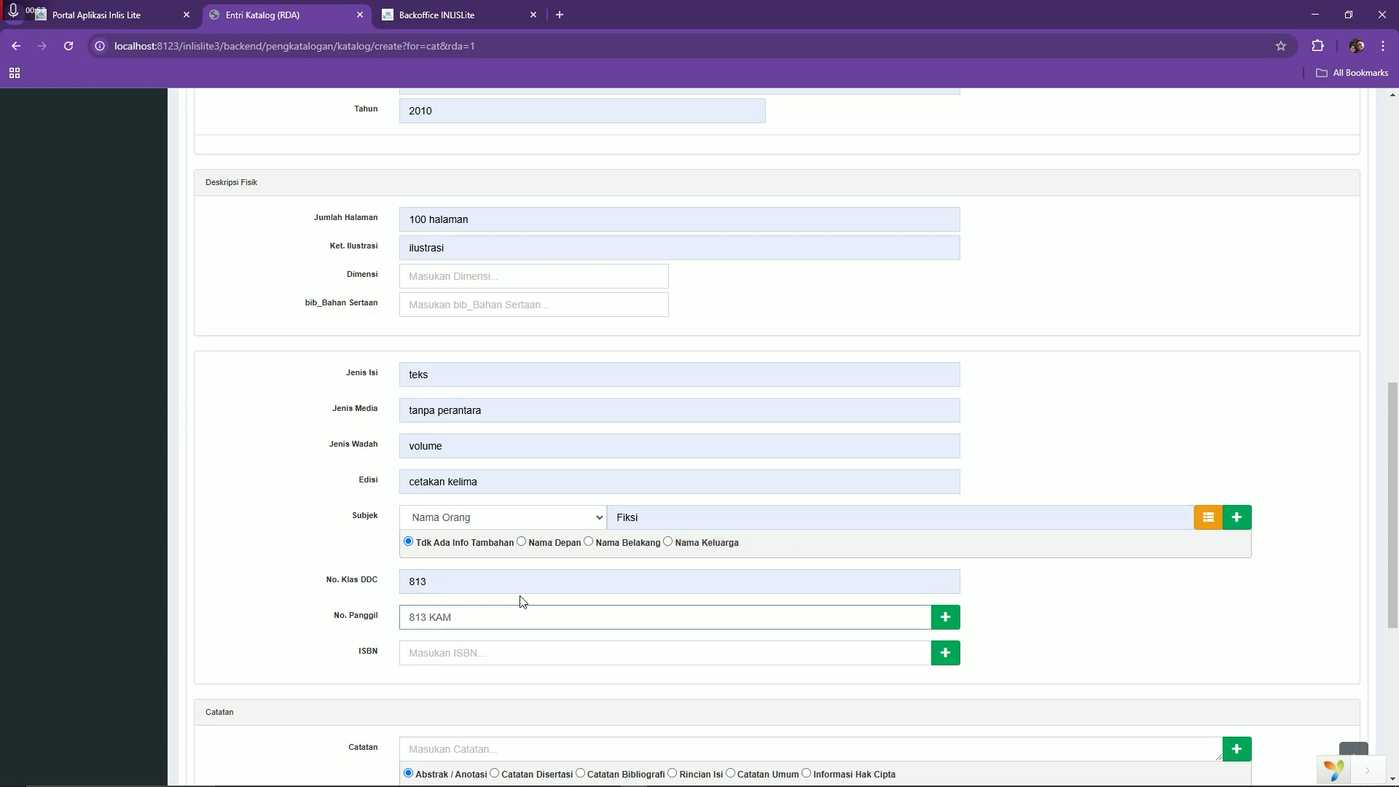
scroll(513, 605, "up", 7)
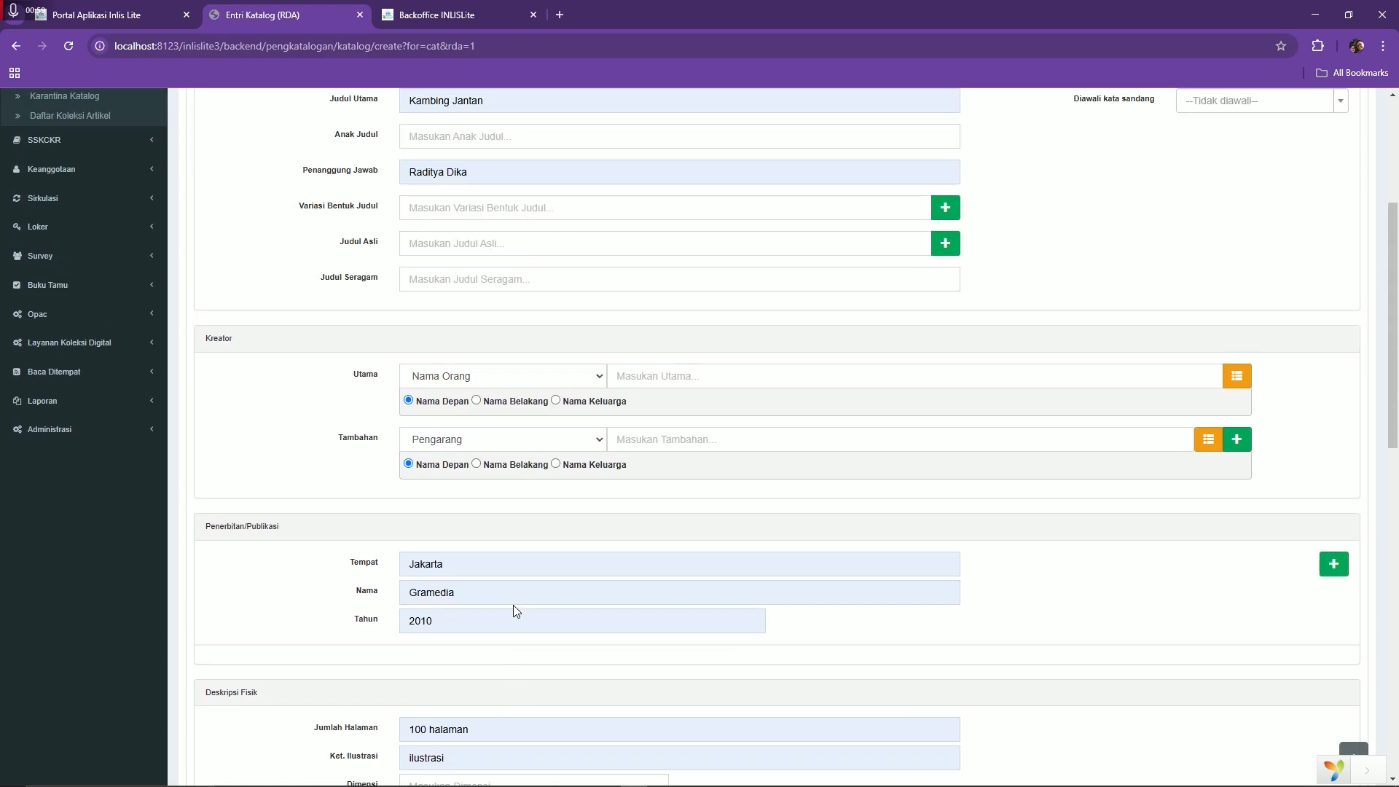
left_click(640, 386)
left_click(692, 408)
Replace the existing call number with 813 RAD k
scroll(583, 474, "down", 11)
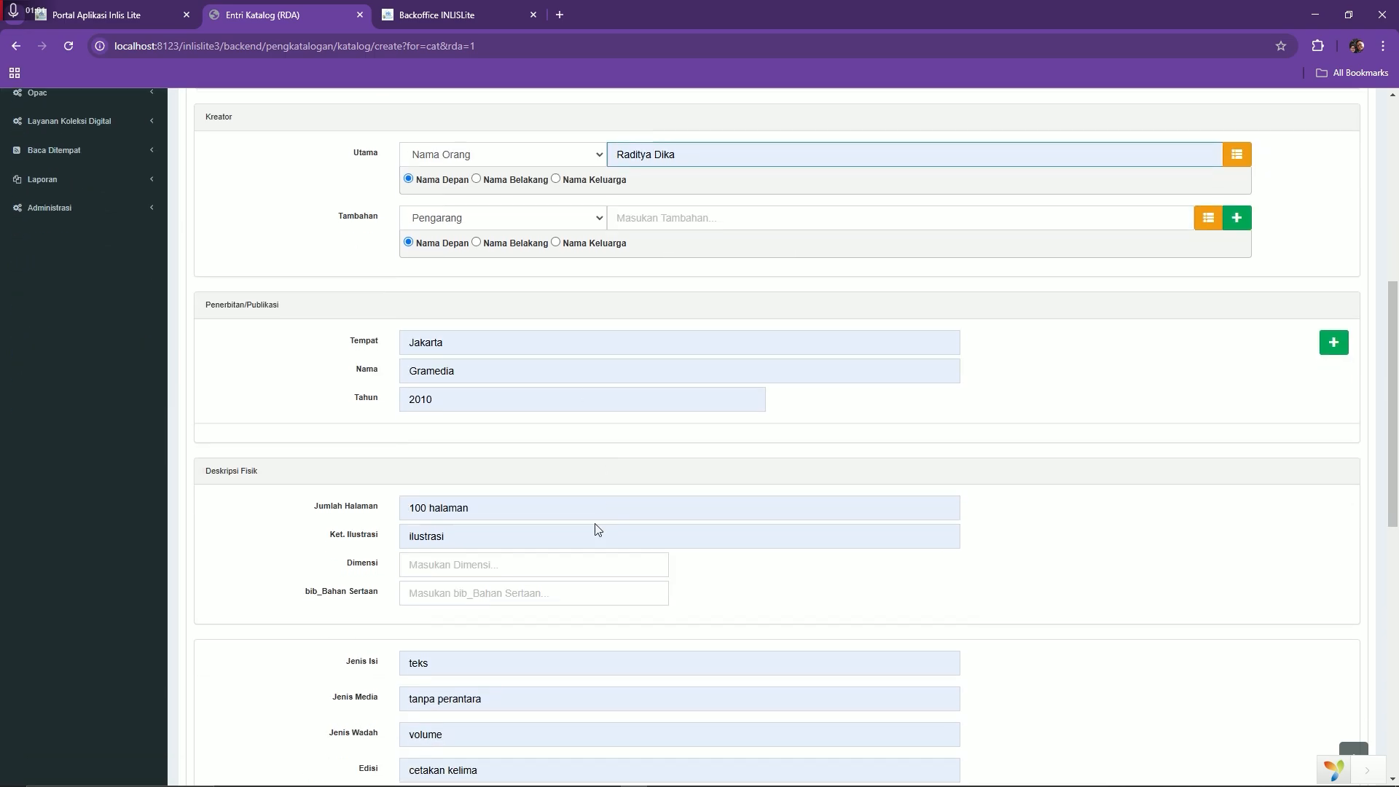
left_click_drag(499, 328, 290, 335)
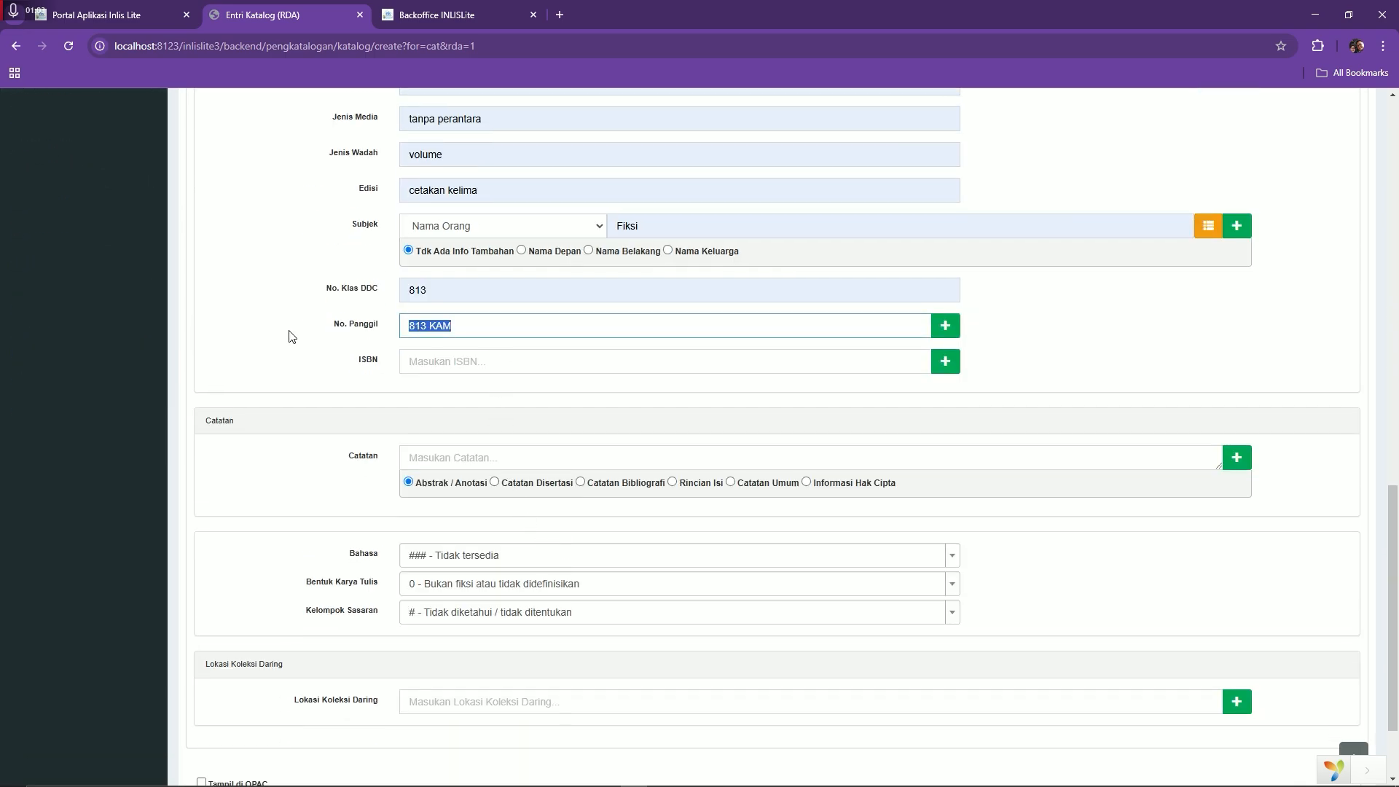
key("BackSpace")
left_click(461, 316)
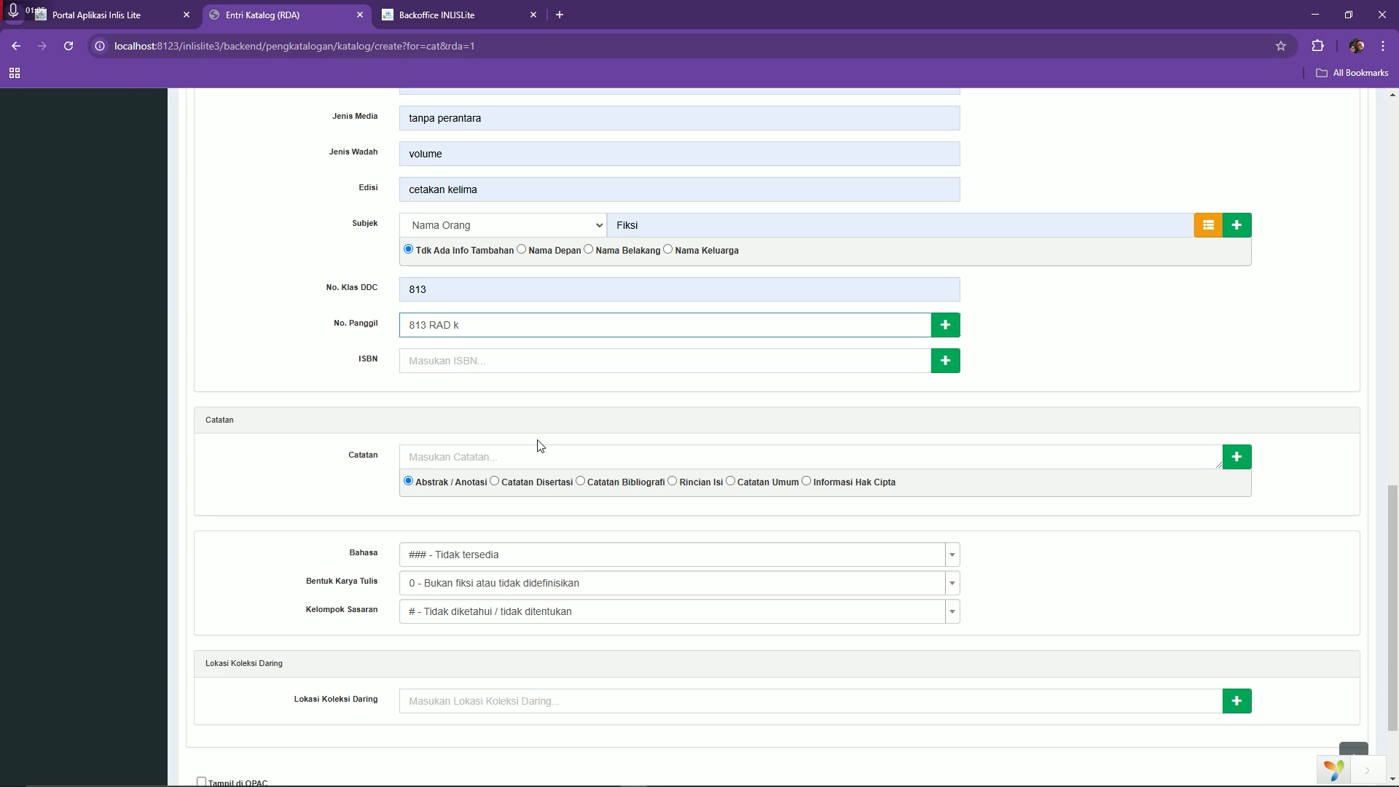
Set language Indonesian, form 1 - Fiksi, audience d - Remaja, show in OPAC, and save
scroll(540, 444, "down", 2)
left_click(439, 441)
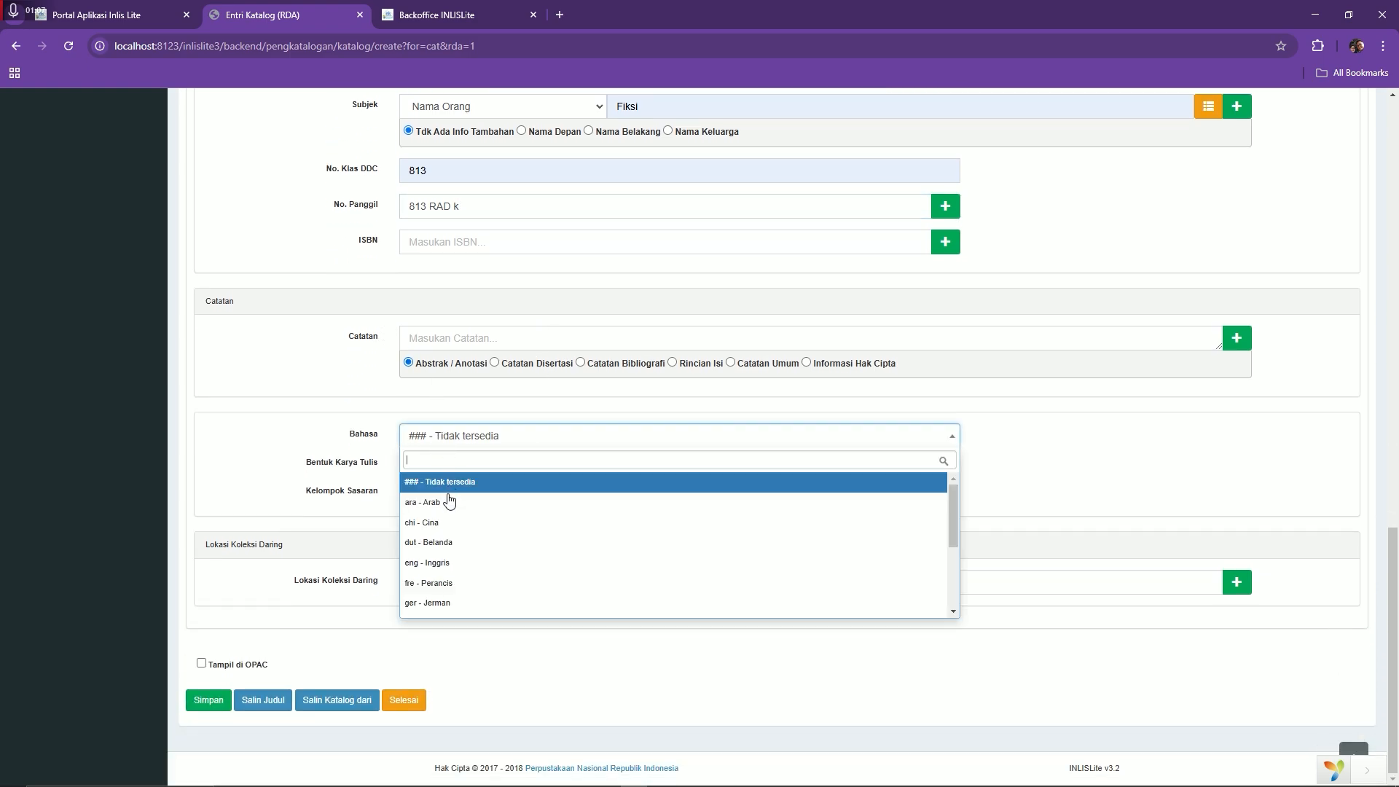
type("ind")
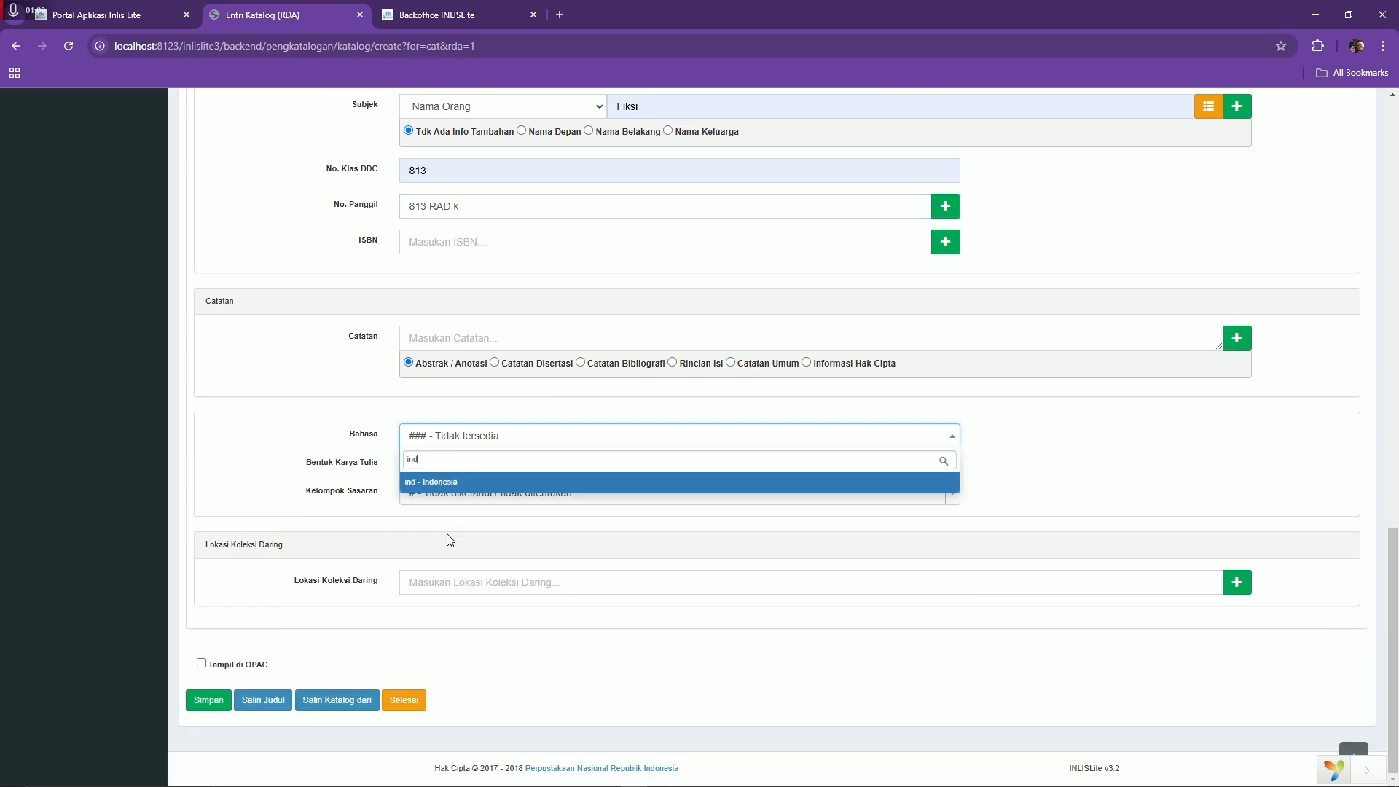
key("Return")
left_click(559, 475)
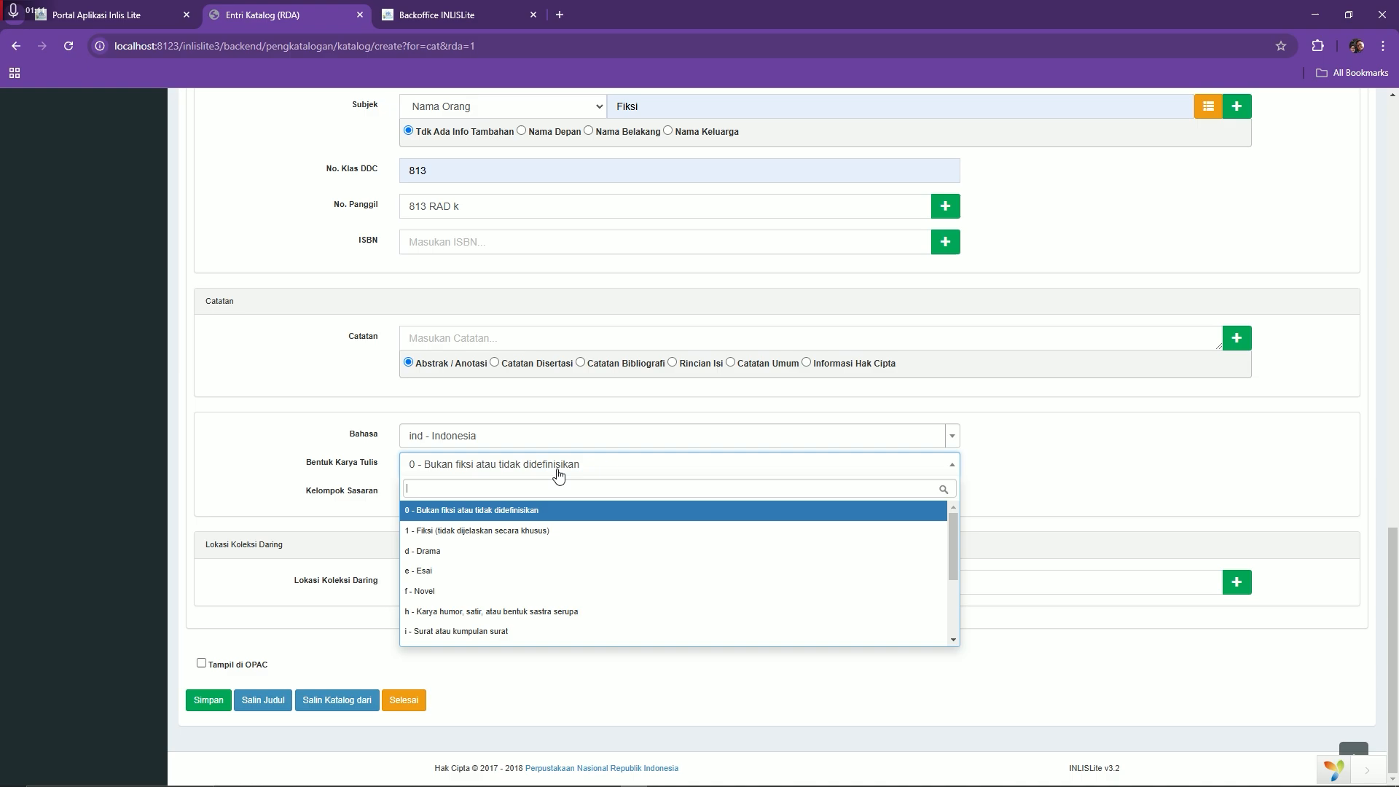
left_click(538, 537)
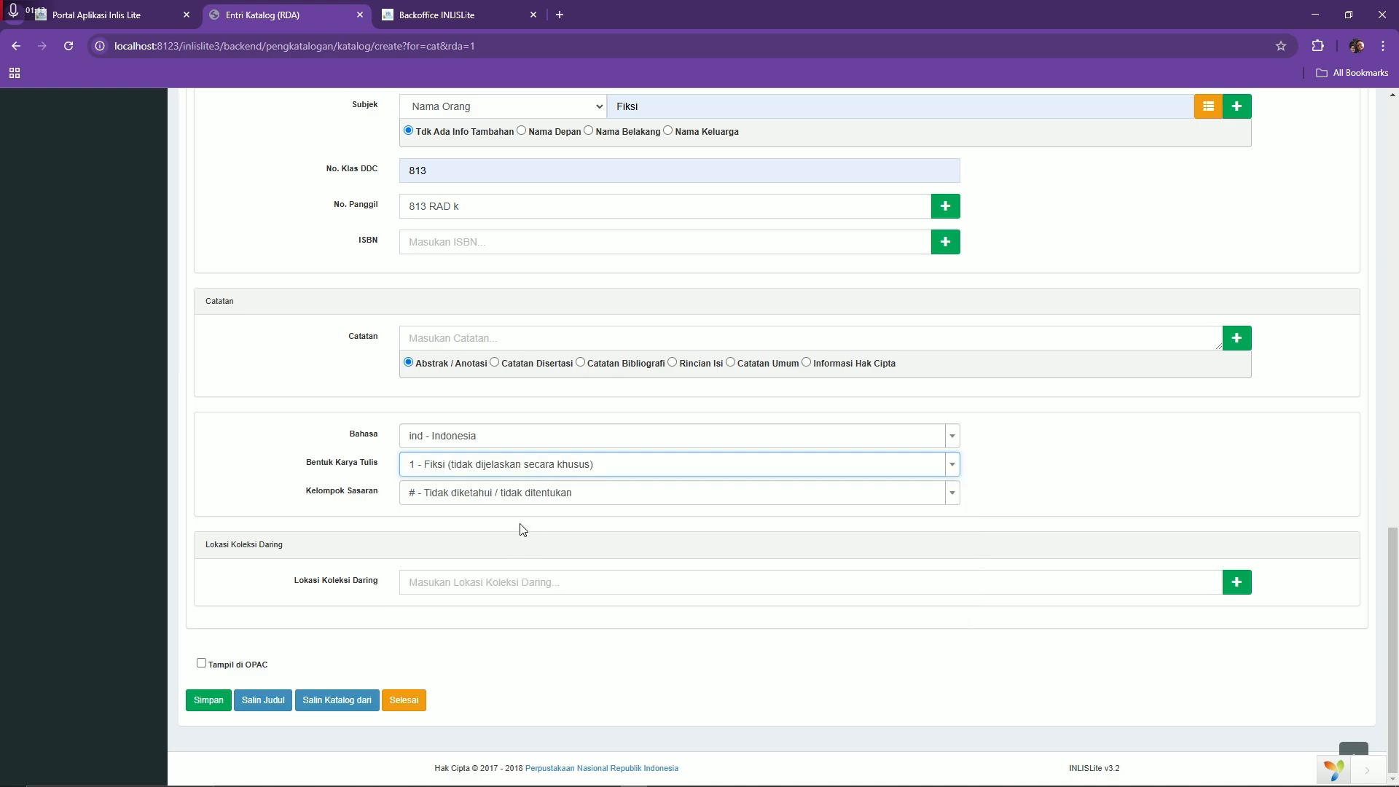
left_click(518, 492)
left_click(488, 618)
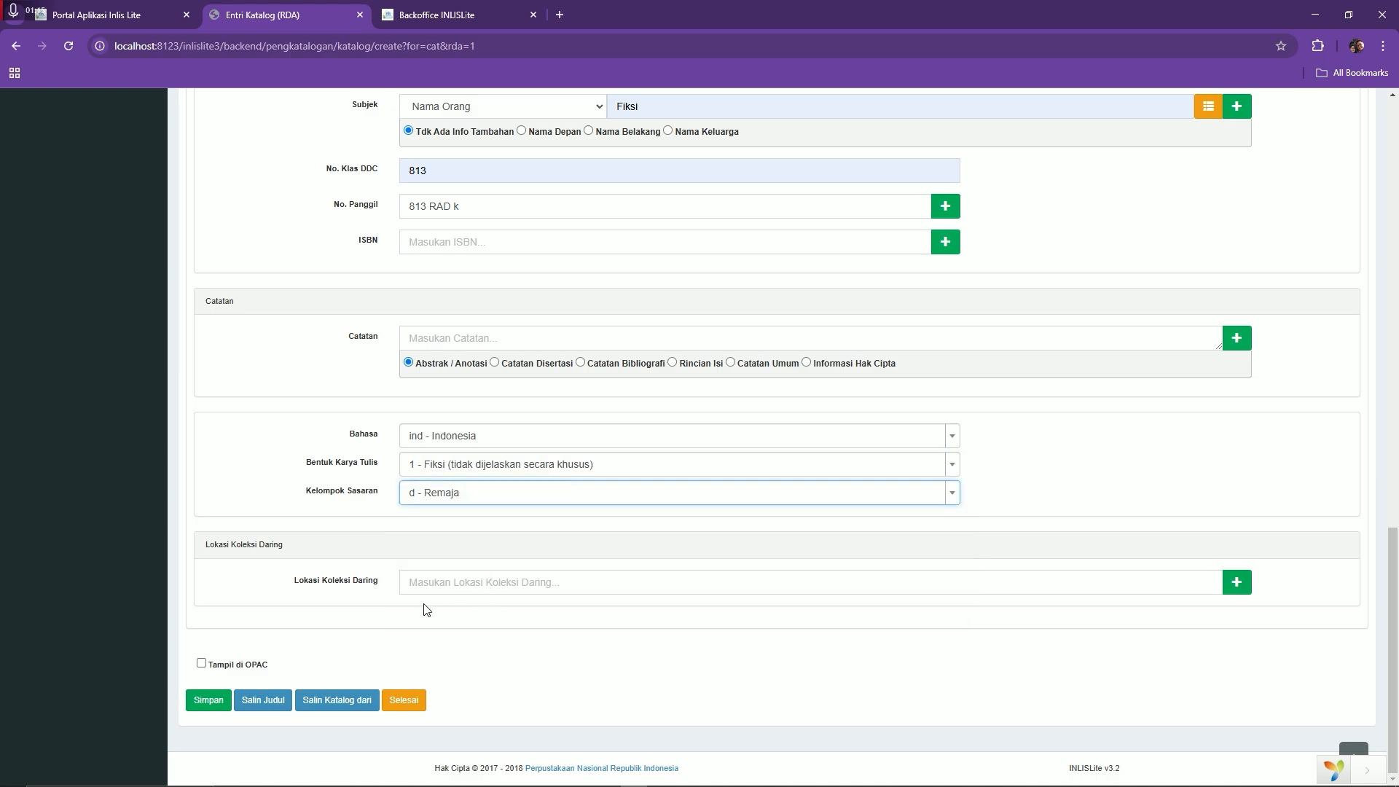
left_click(222, 668)
left_click(214, 699)
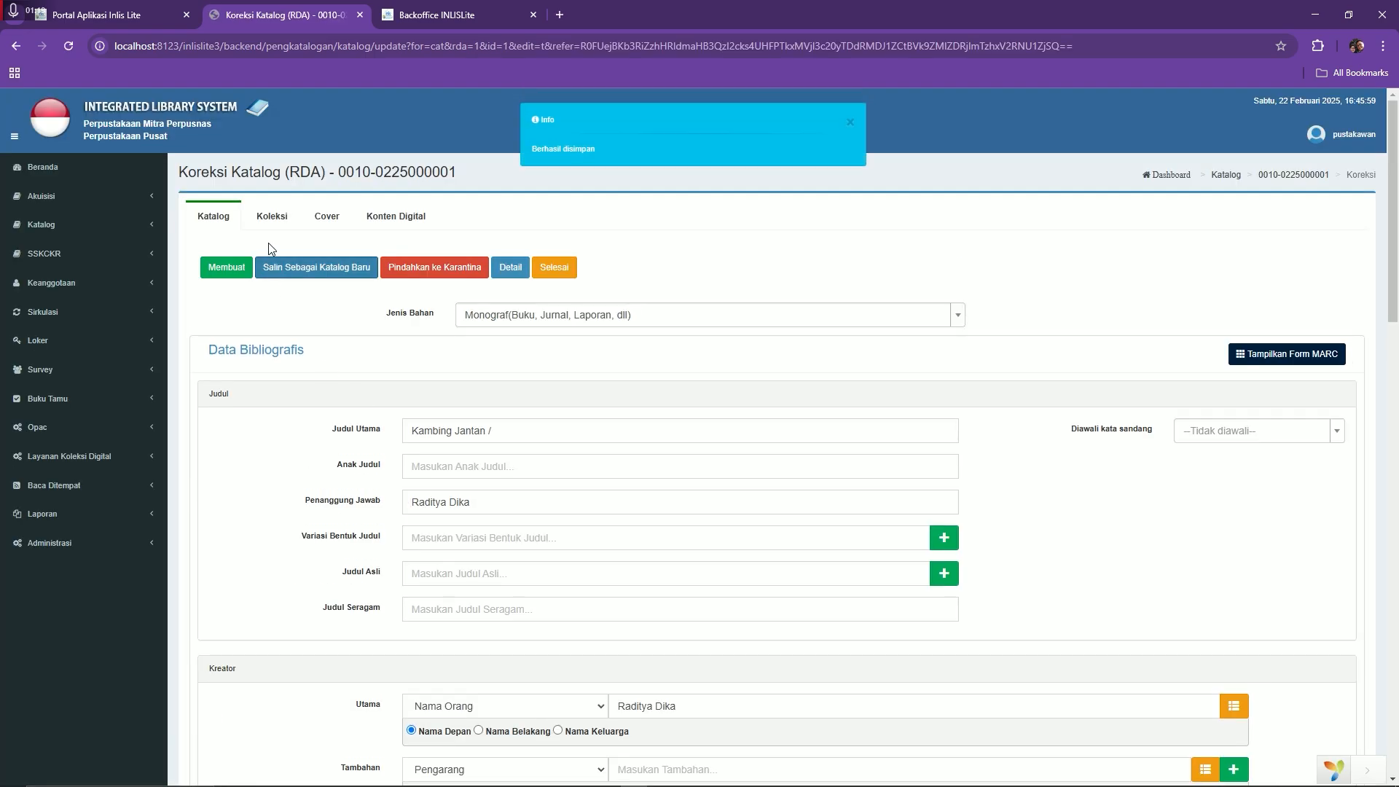
Check the title's empty copies list, cancel the add-copy form, and go back to the dashboard
left_click(218, 219)
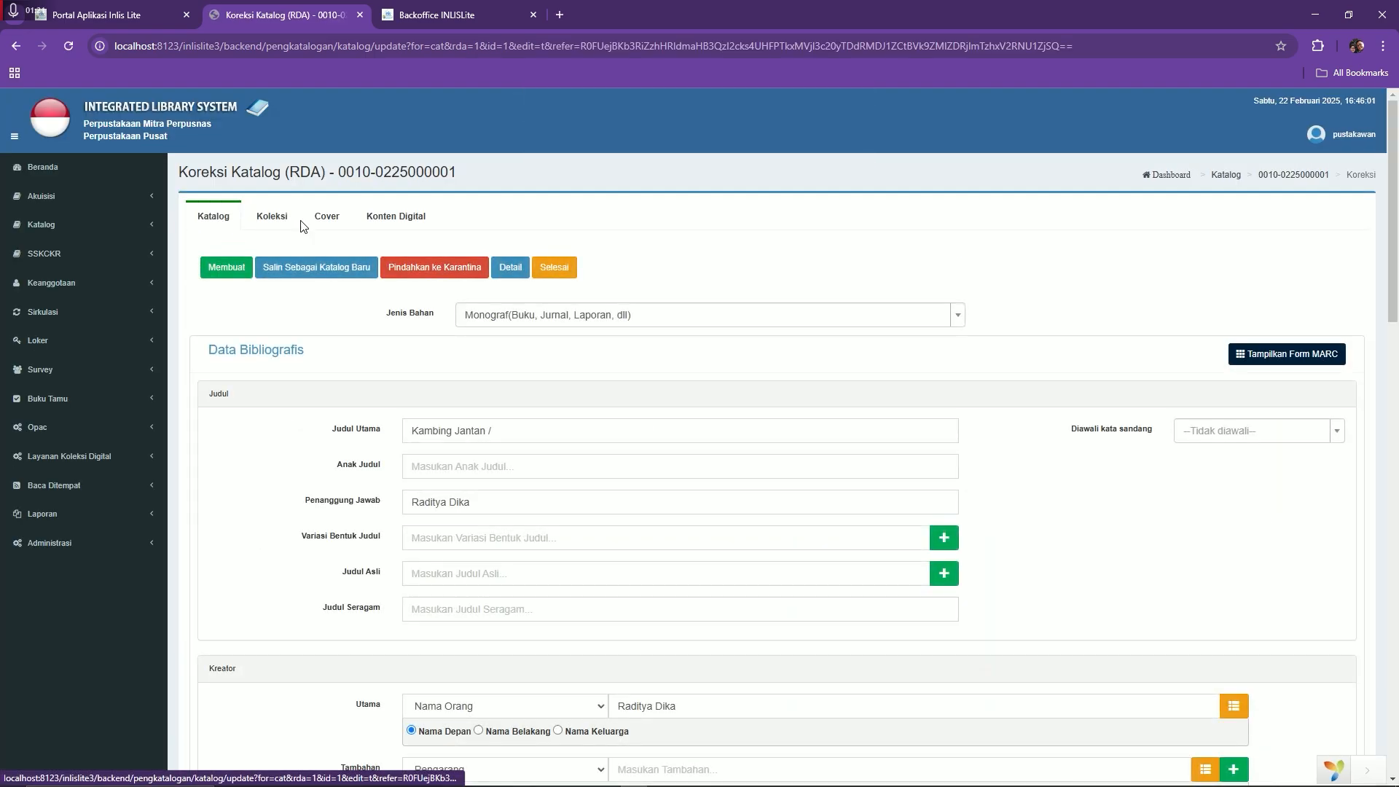
left_click(291, 220)
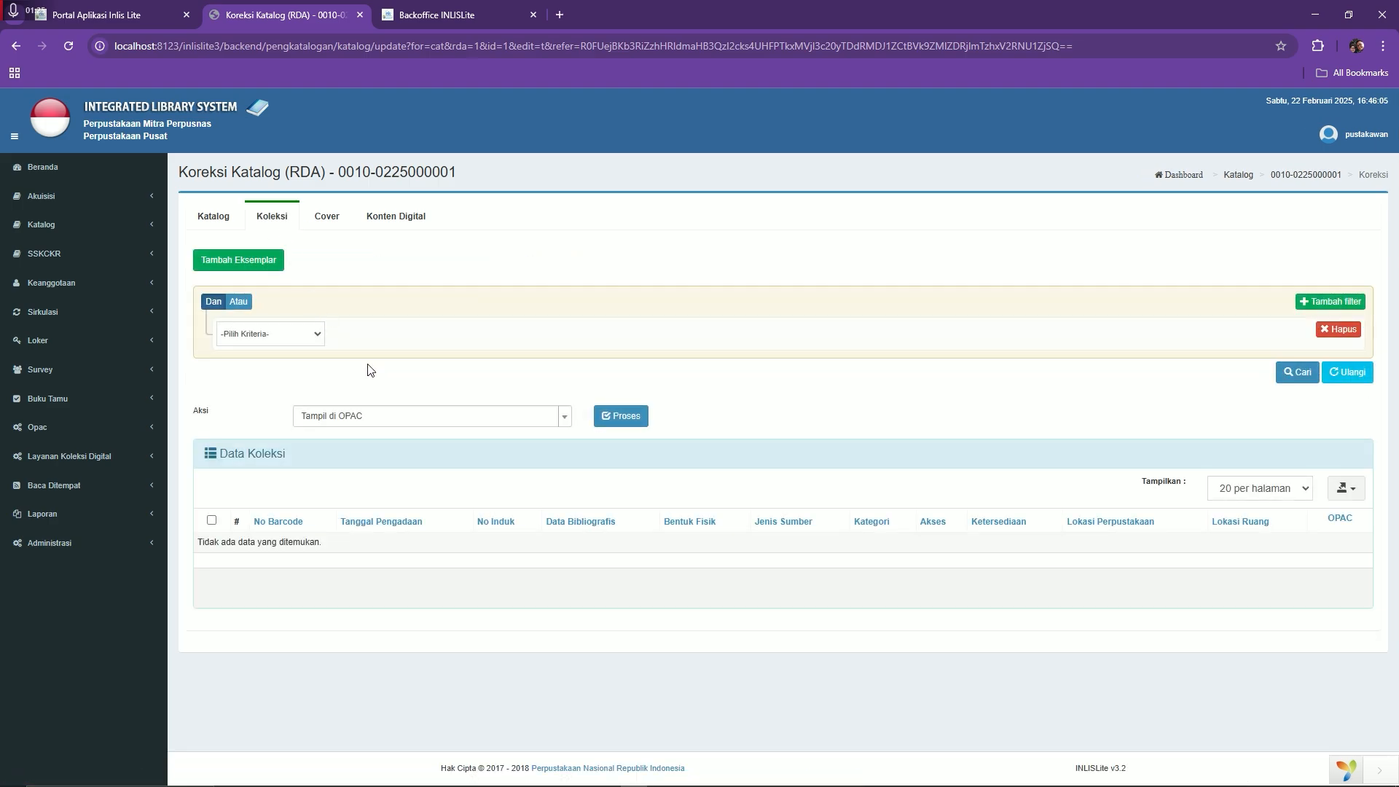
left_click(250, 266)
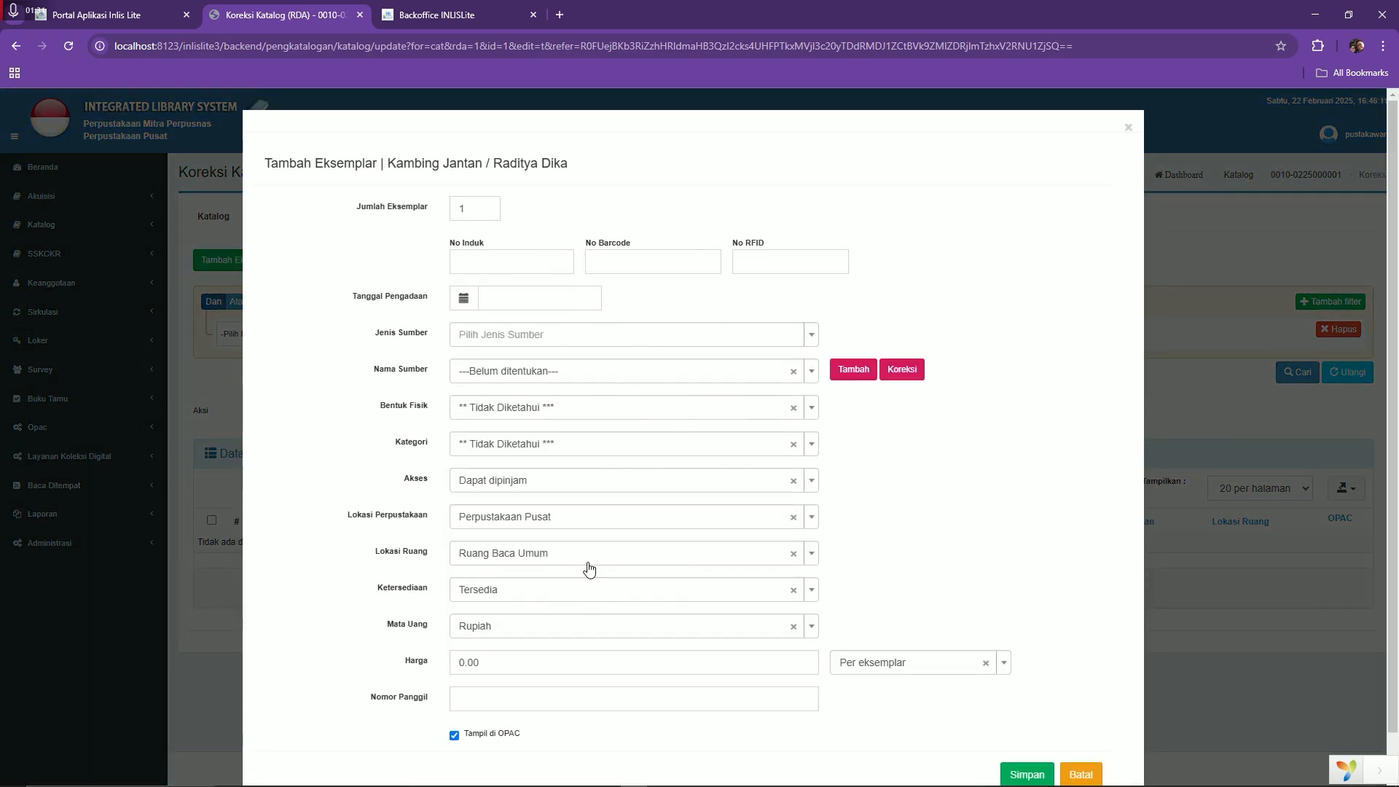
left_click(1080, 772)
left_click(214, 215)
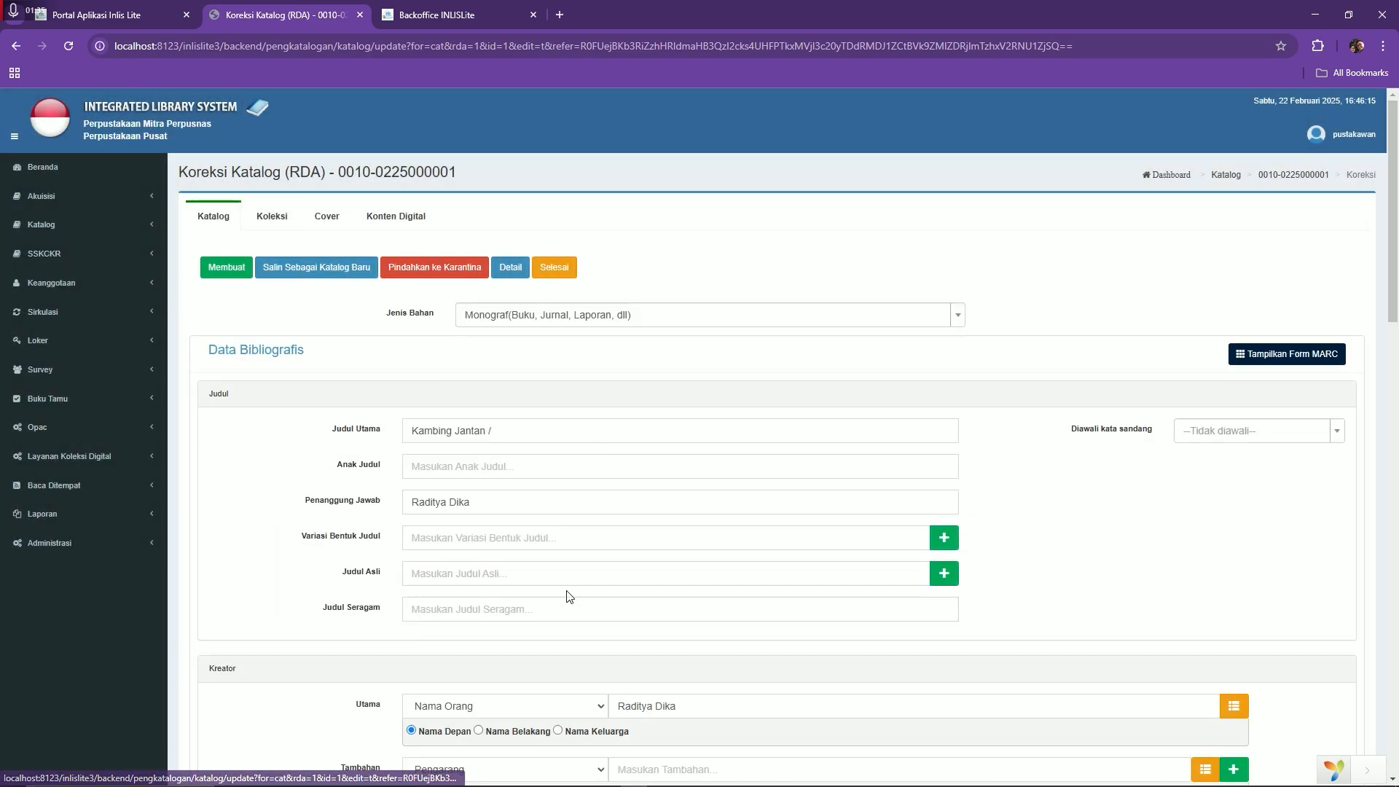
left_click(273, 218)
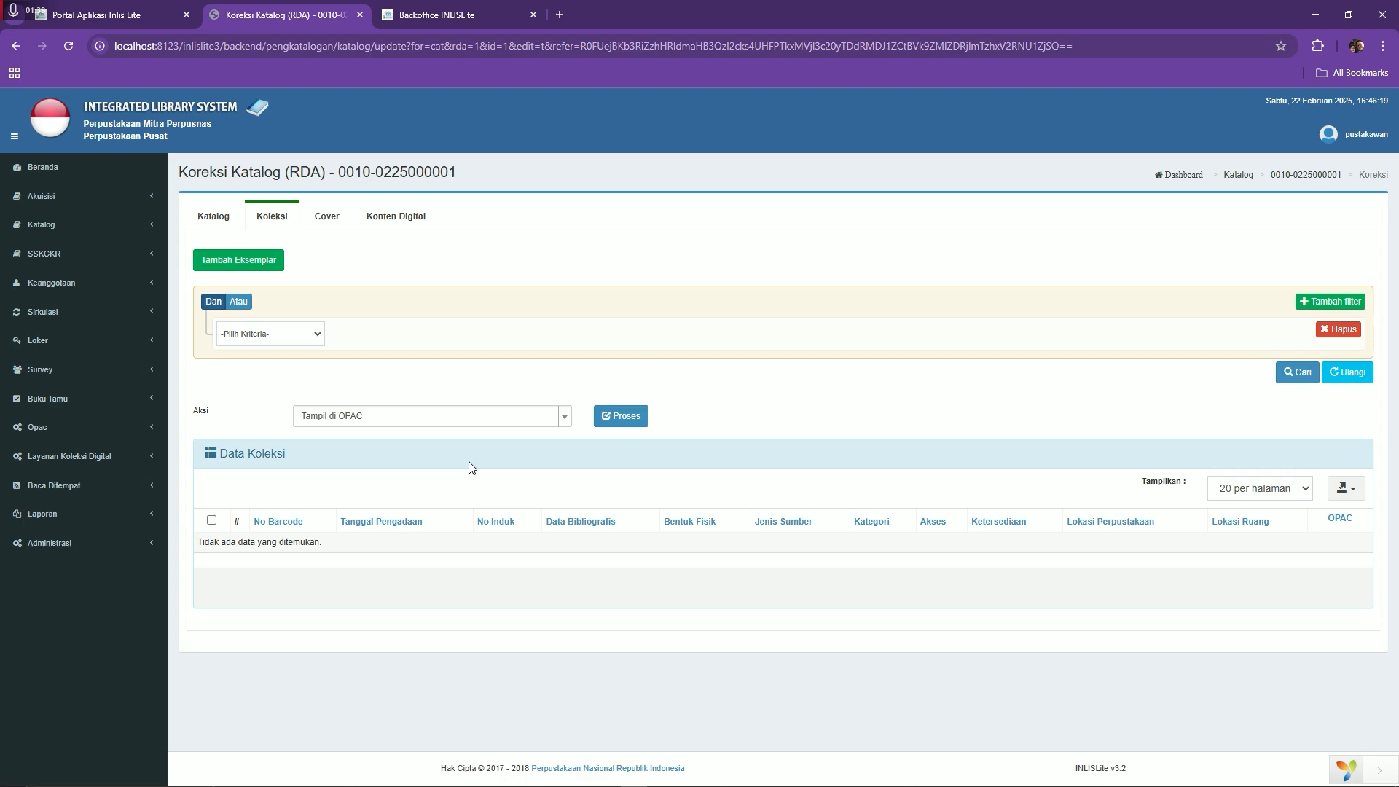
left_click(230, 219)
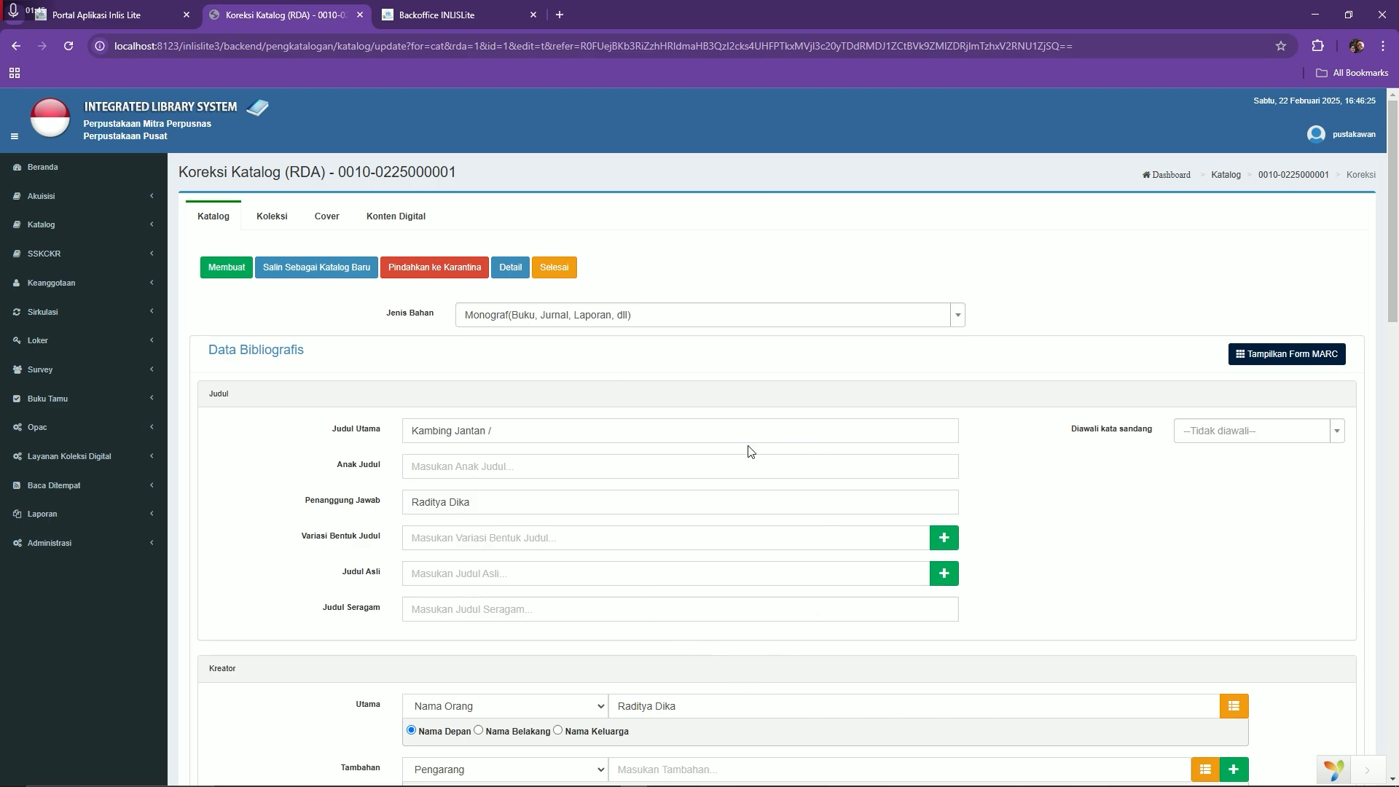
left_click(272, 216)
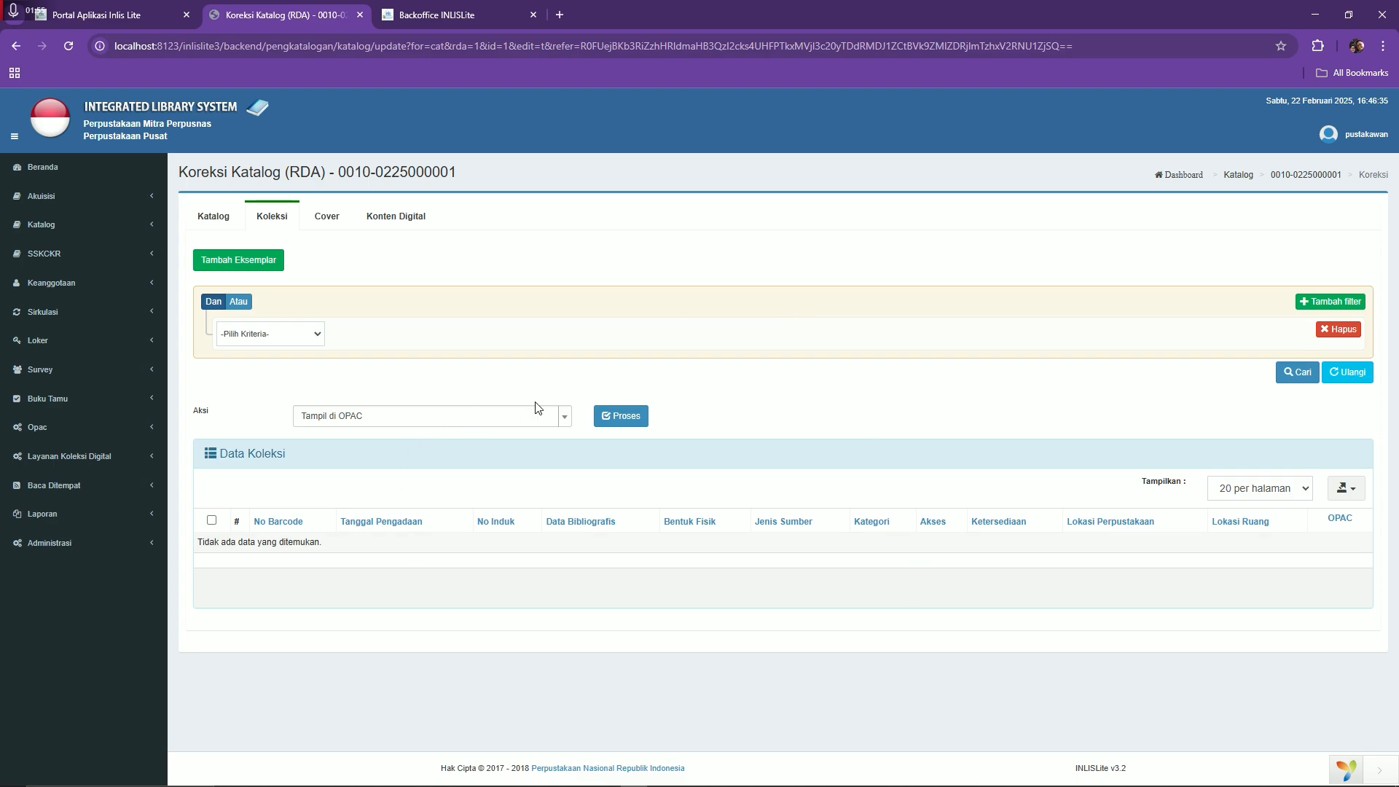
left_click(237, 260)
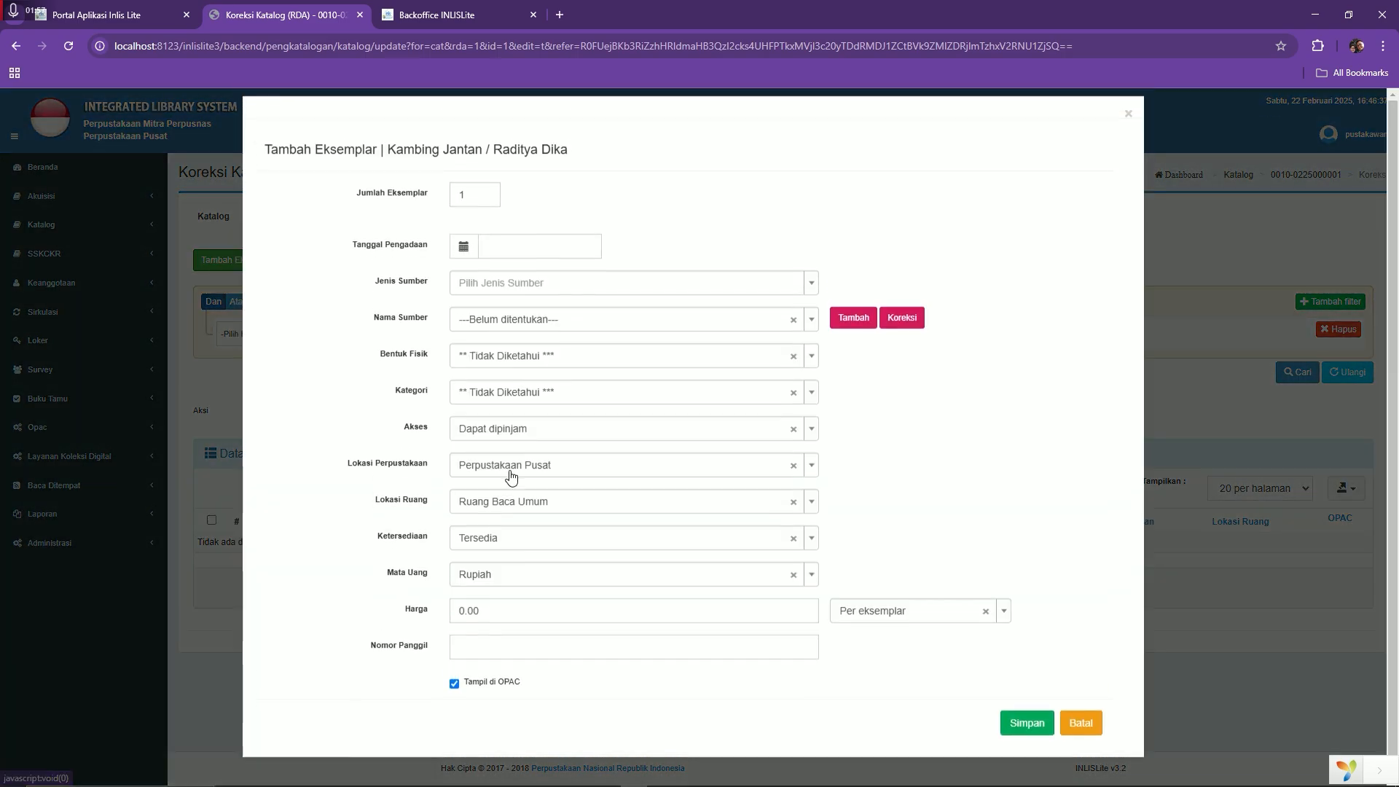
left_click(1282, 431)
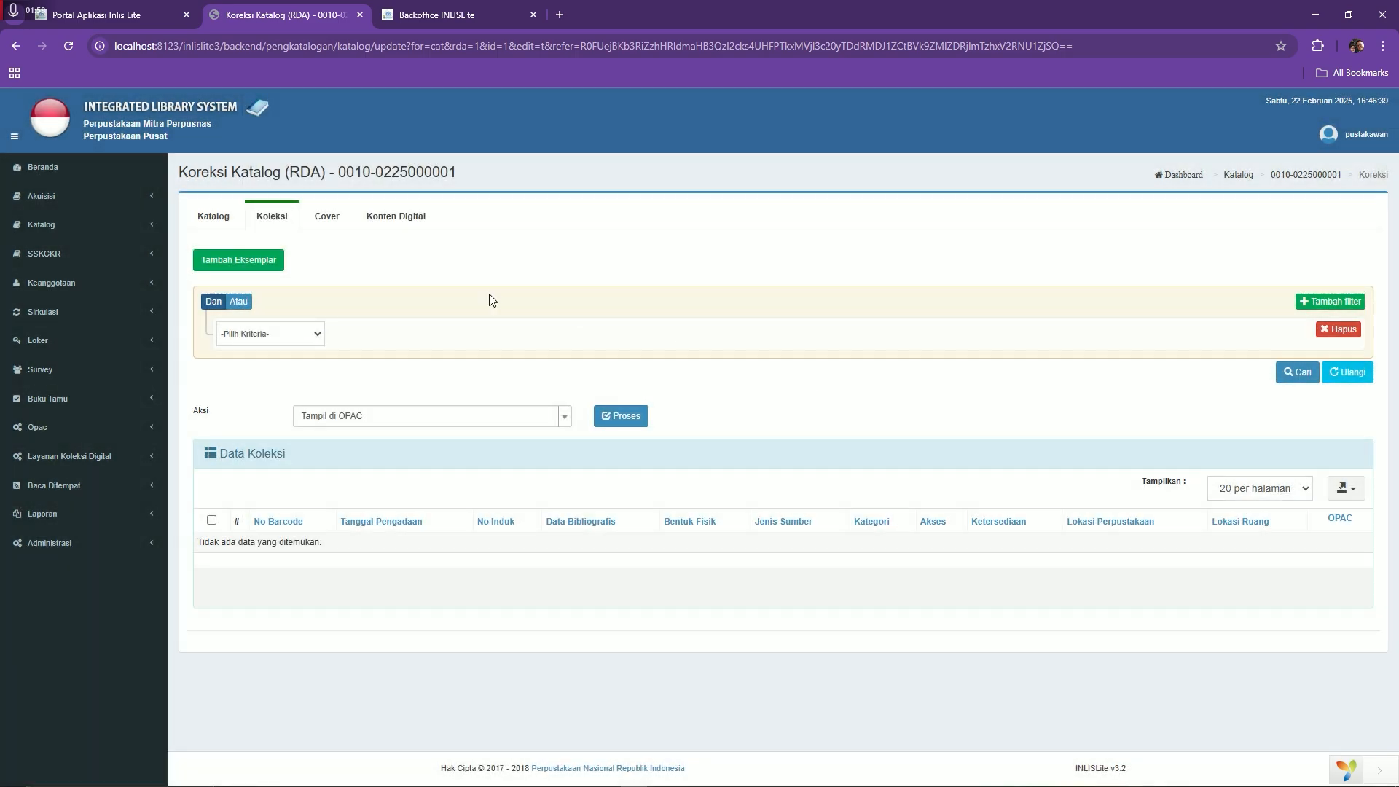
left_click(84, 169)
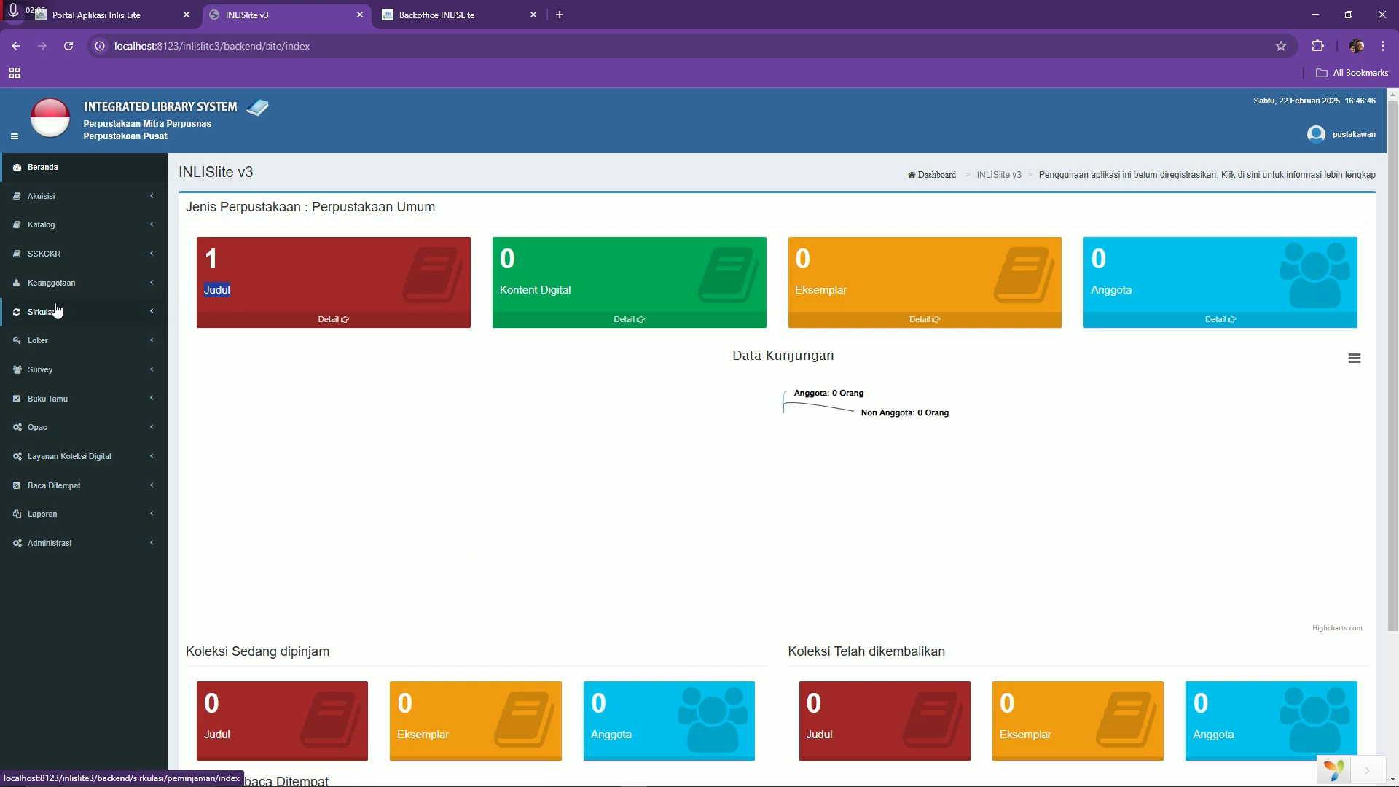
left_click(63, 226)
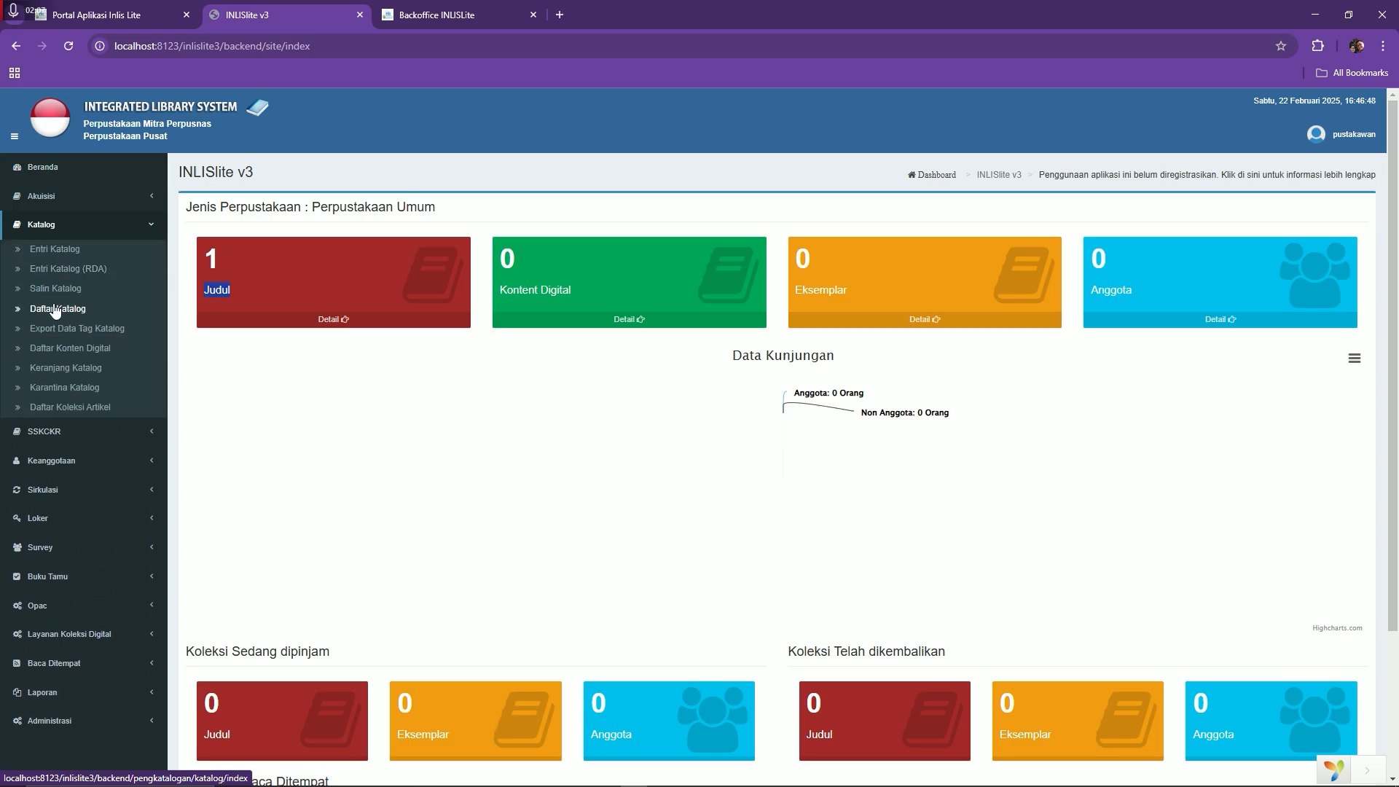
left_click(59, 309)
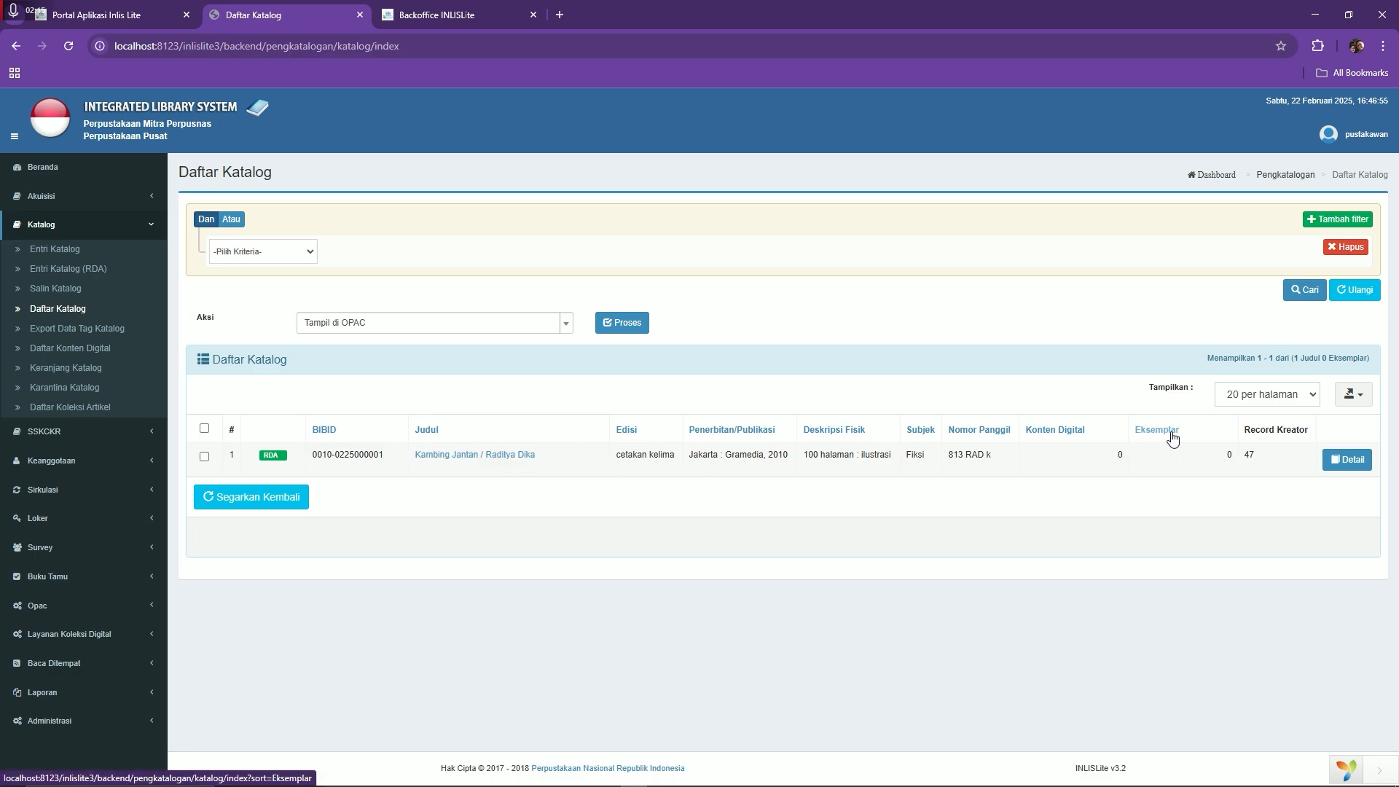
double_click(1230, 454)
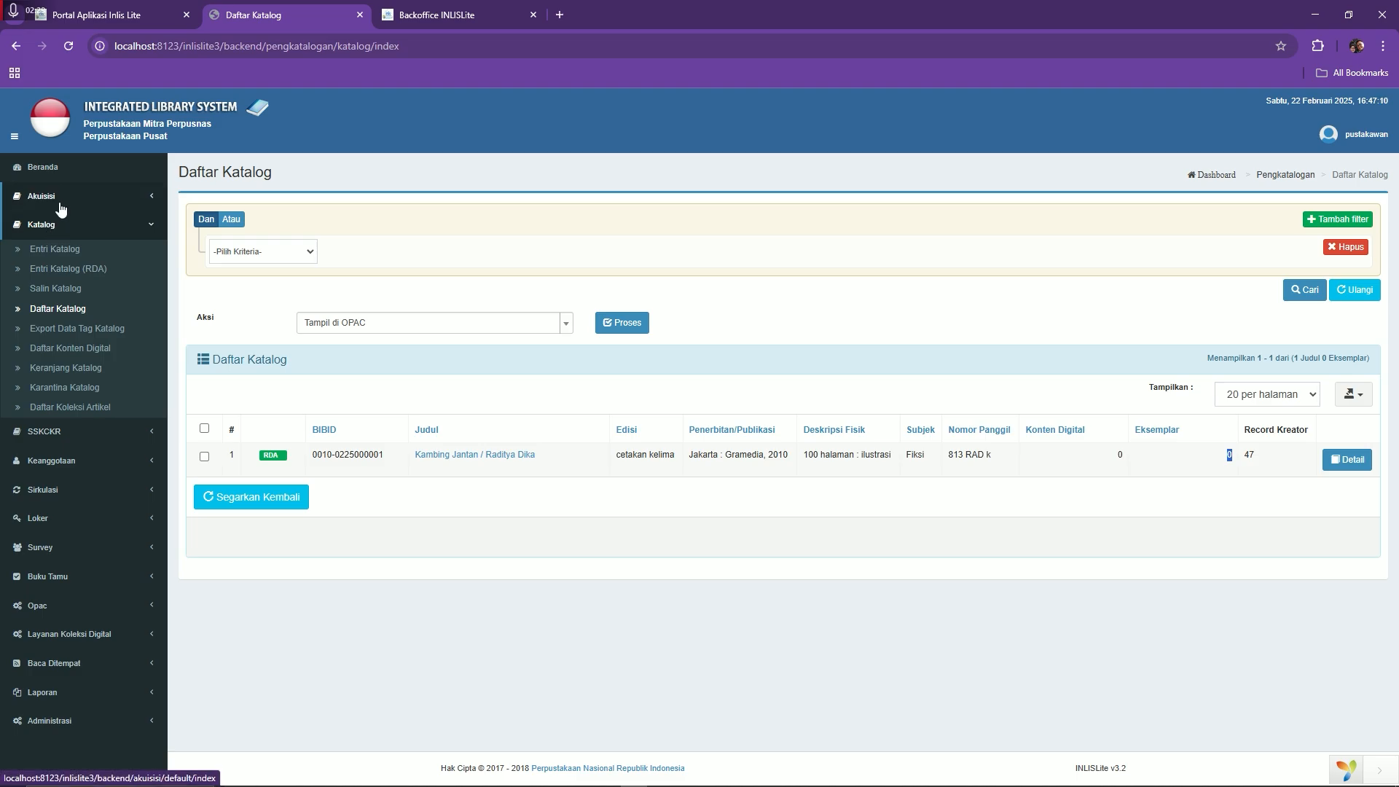
left_click(45, 168)
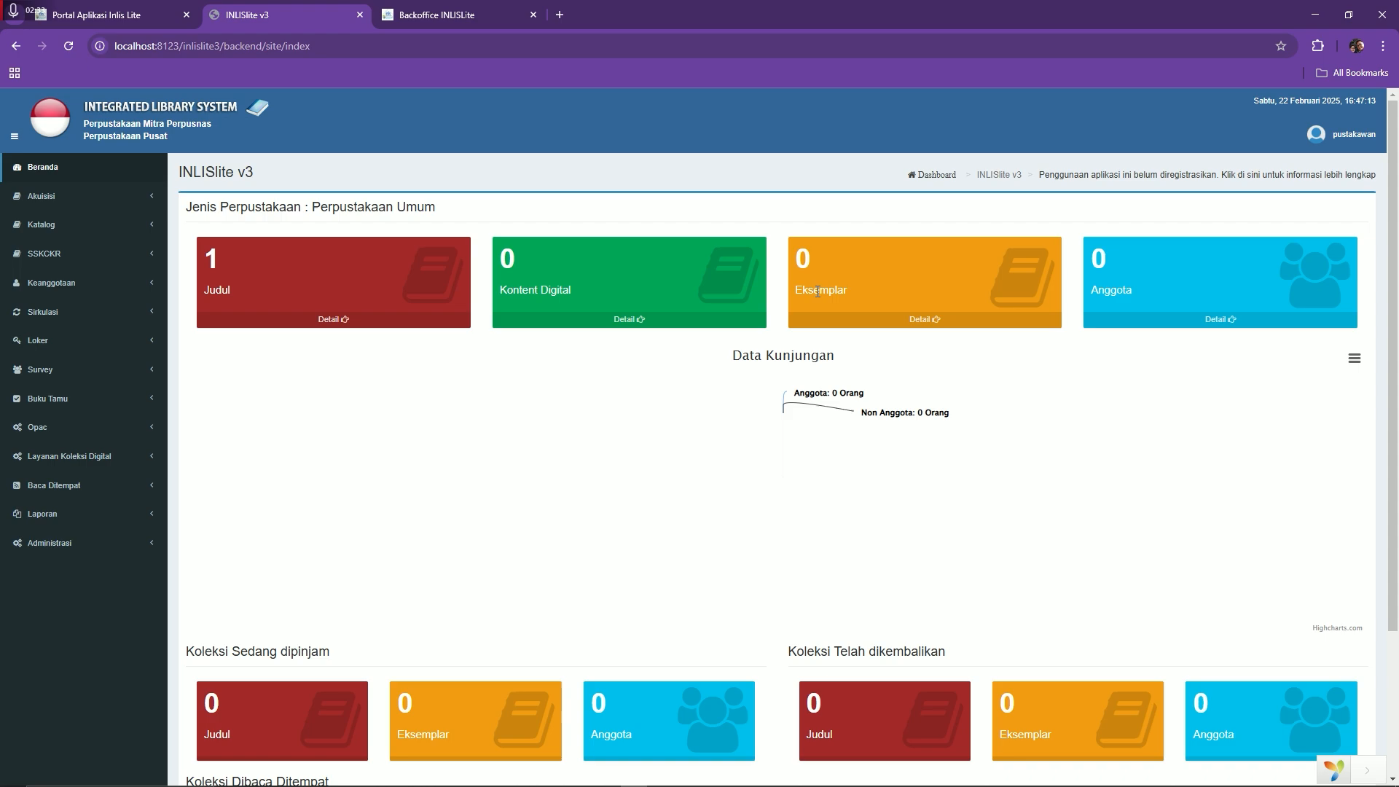
Open Laporan Koleksi Per Periodik from the Laporan > Koleksi menu
left_click(125, 518)
scroll(124, 555, "down", 2)
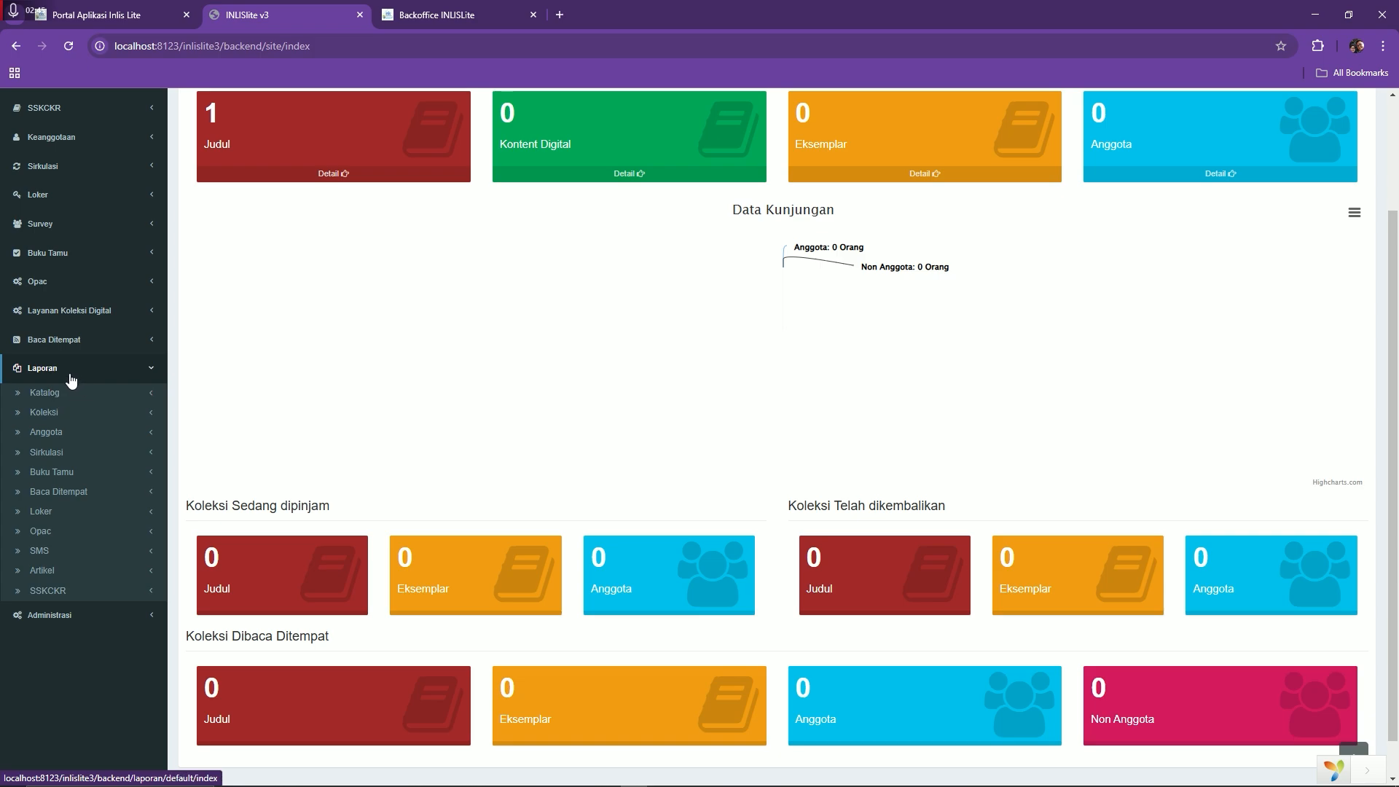
left_click(57, 411)
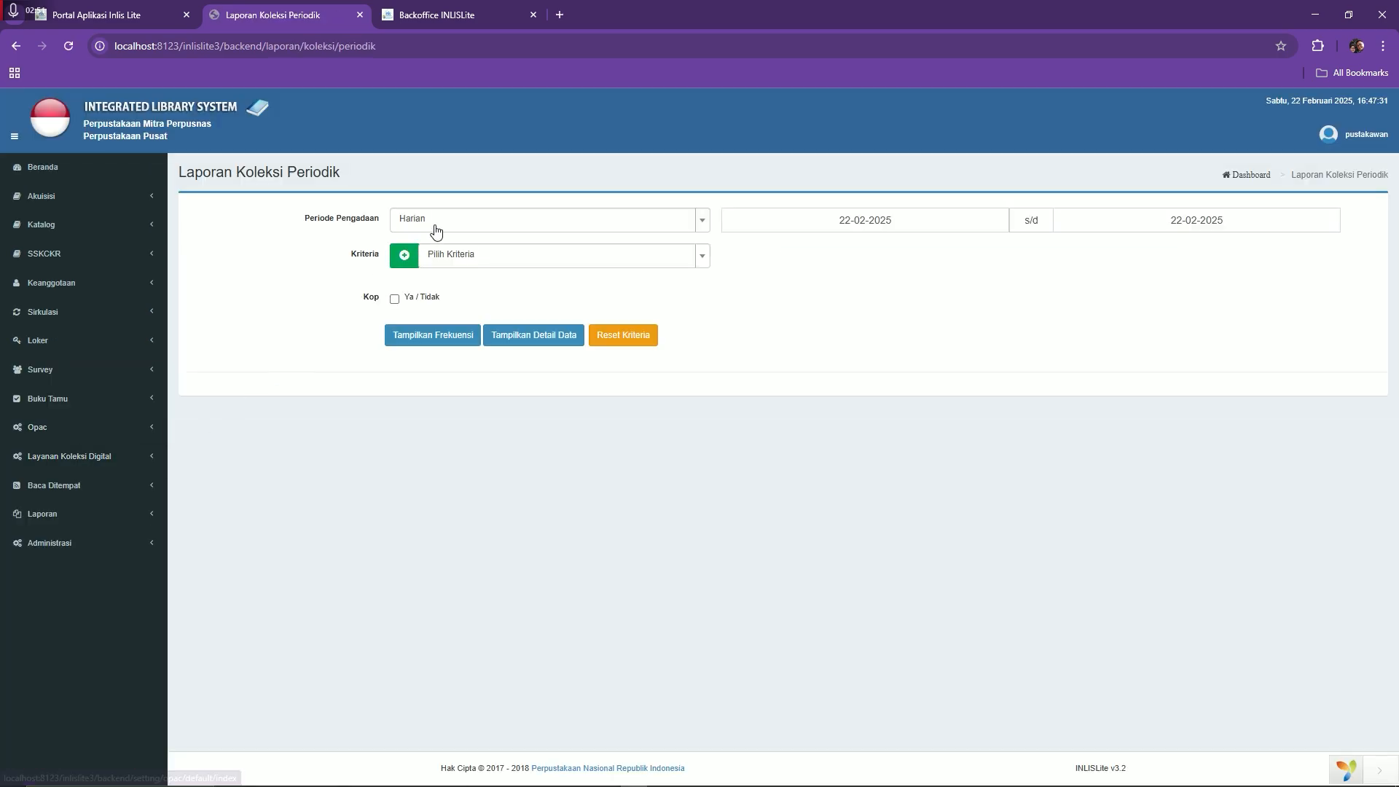
left_click(435, 222)
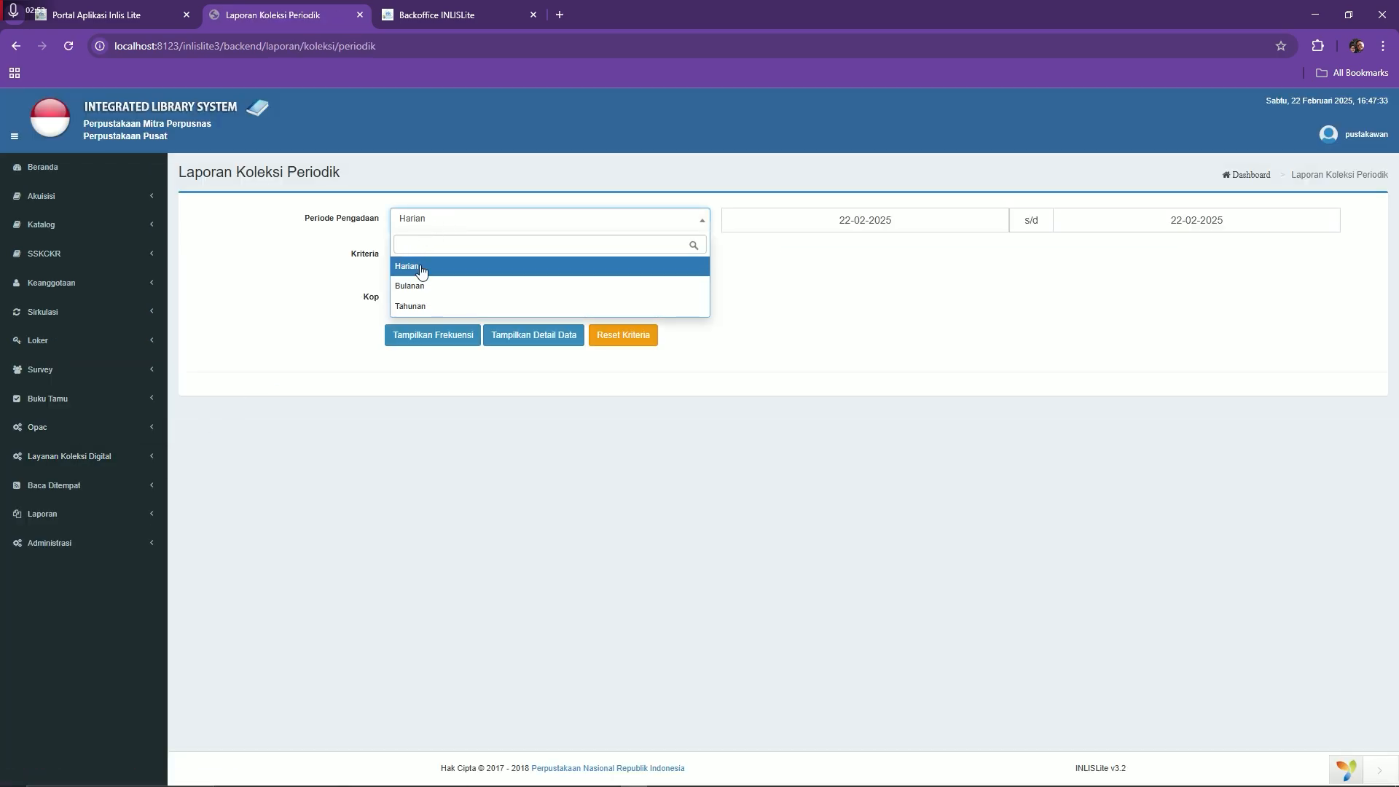
Keep the Harian acquisition period and choose Lokasi Perpustakaan as the criterion
key("Down")
left_click(950, 342)
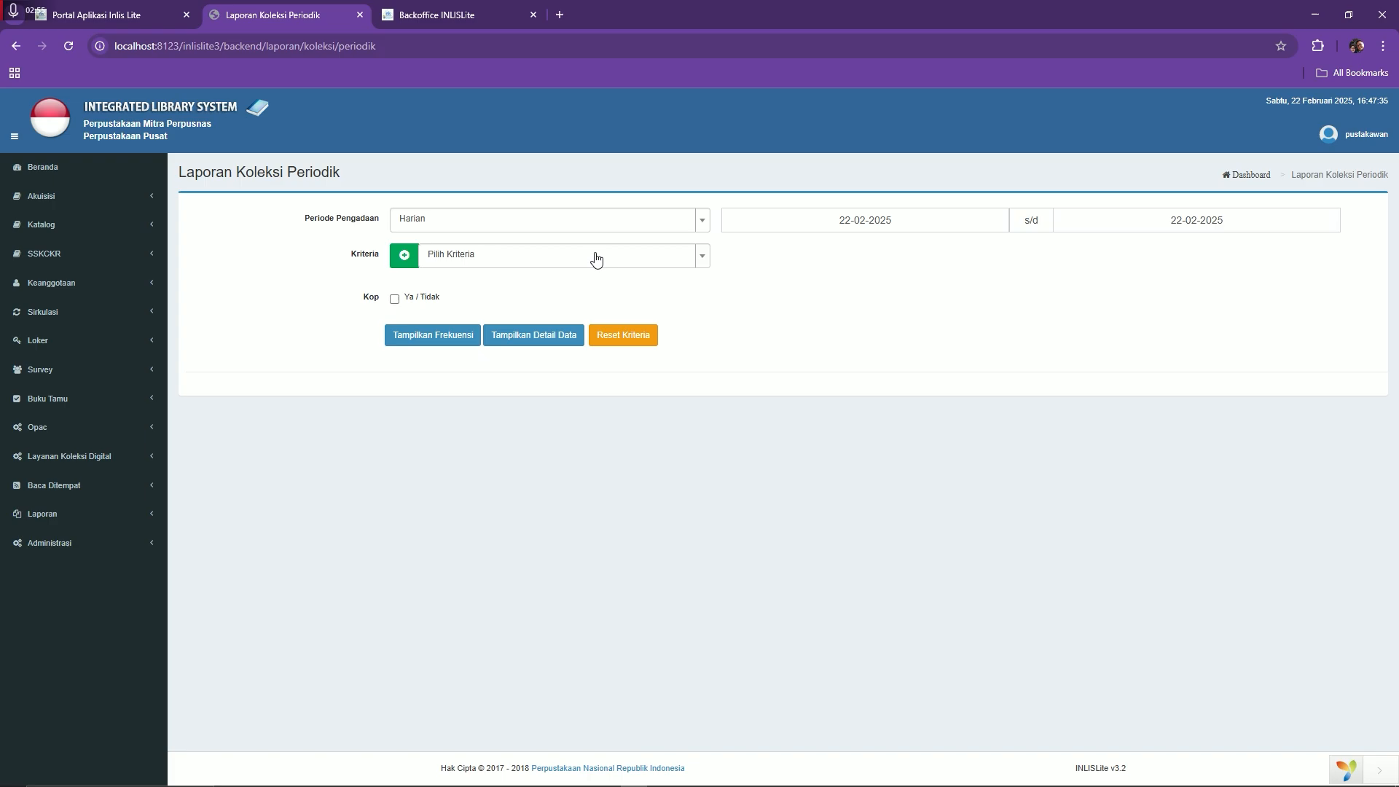
left_click(423, 257)
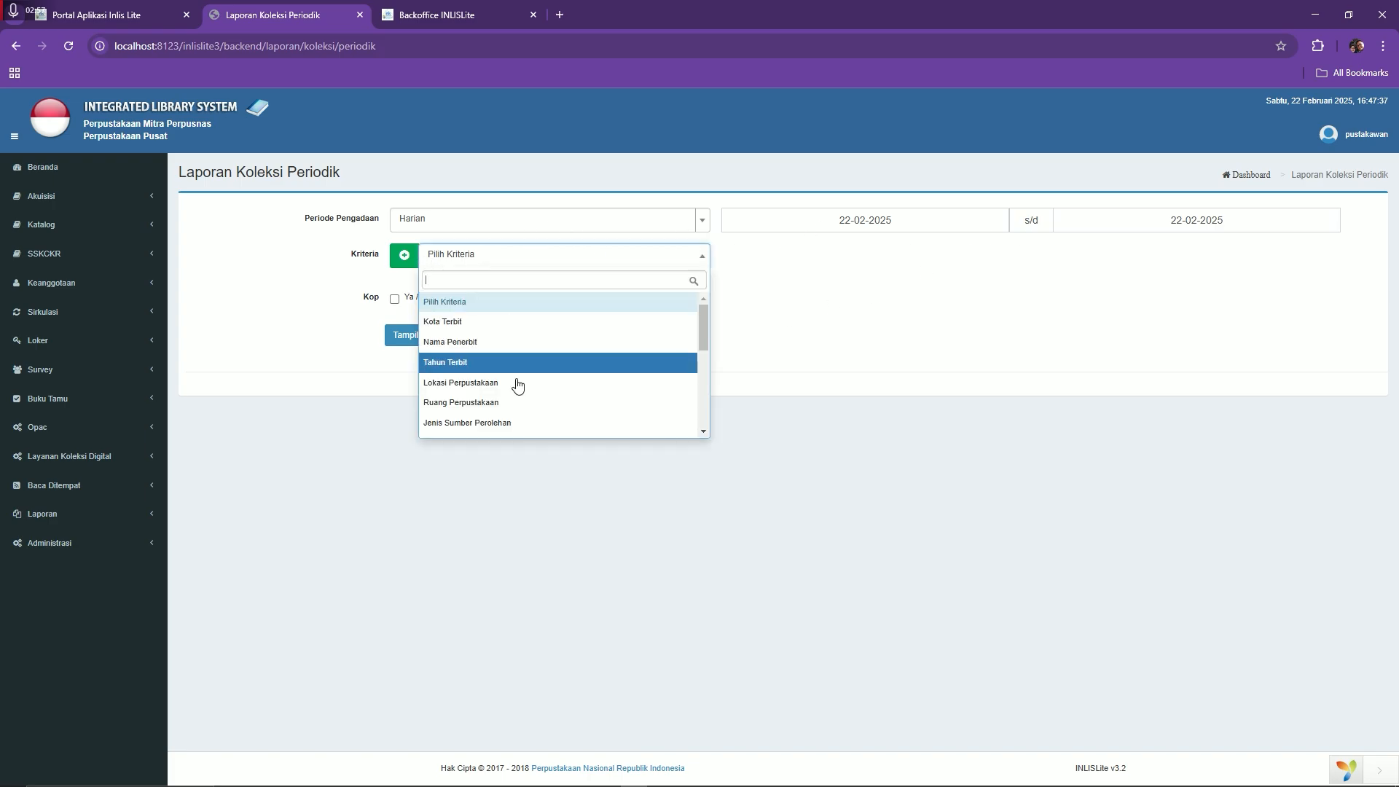
scroll(512, 401, "down", 2)
scroll(507, 417, "up", 2)
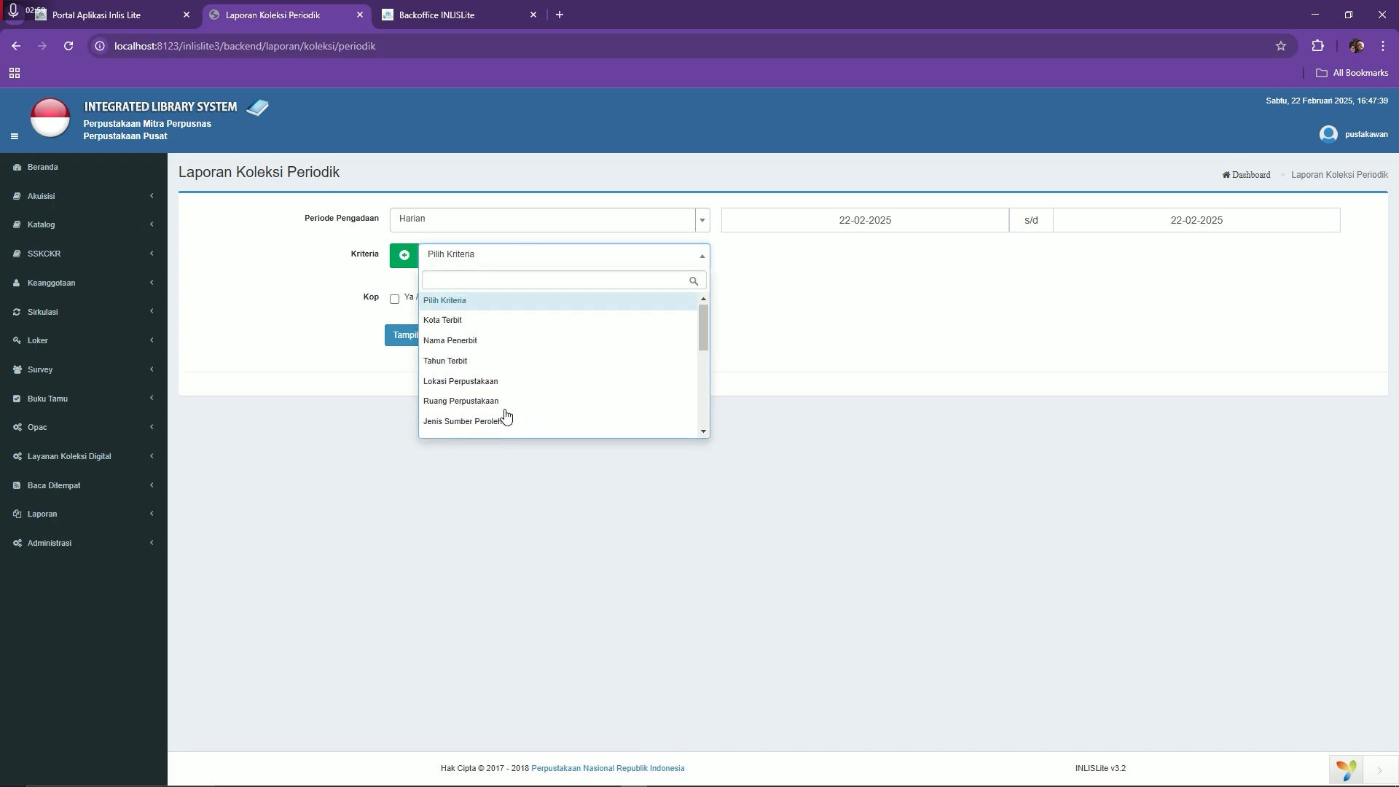
left_click(485, 378)
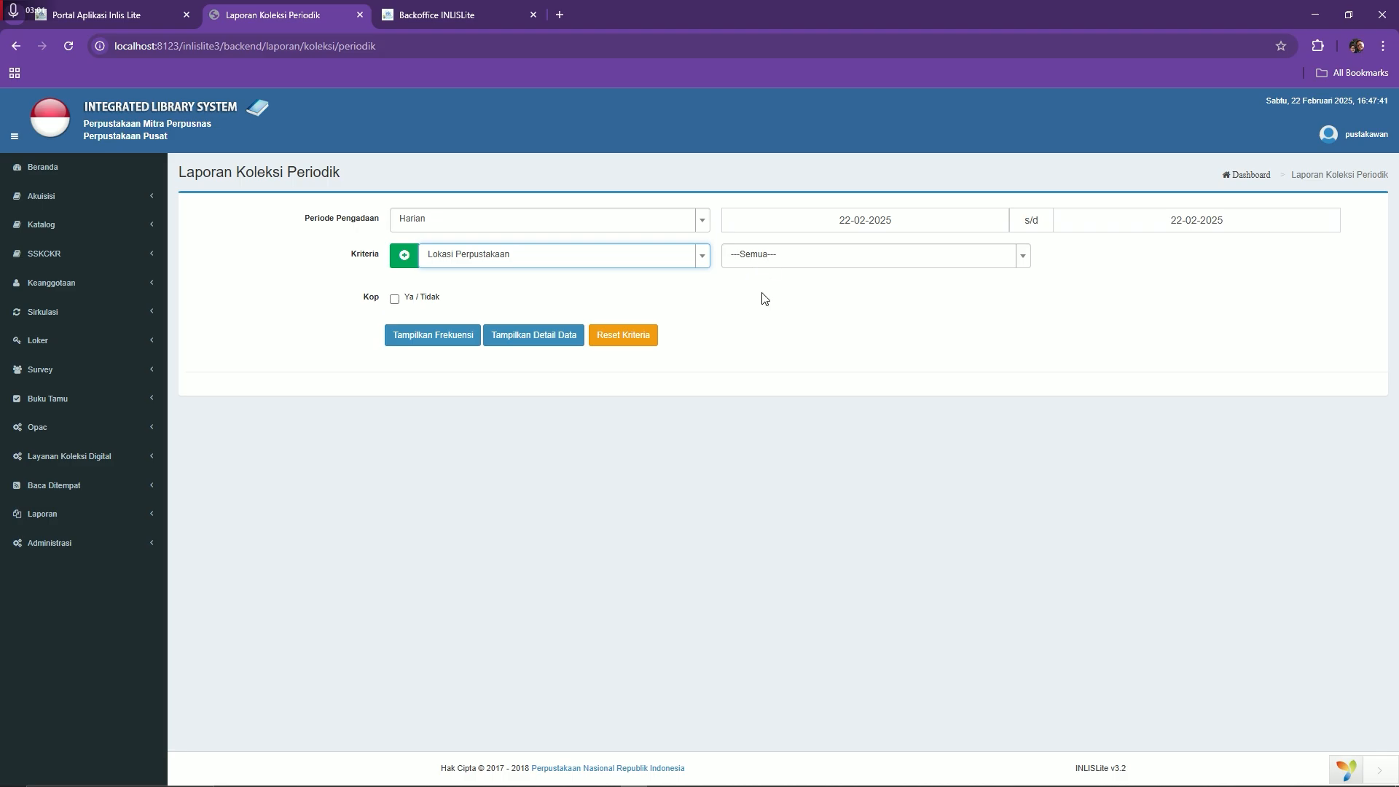
Generate the frequency report and view its PDF showing 0 titles and 0 copies, then close it
left_click(419, 342)
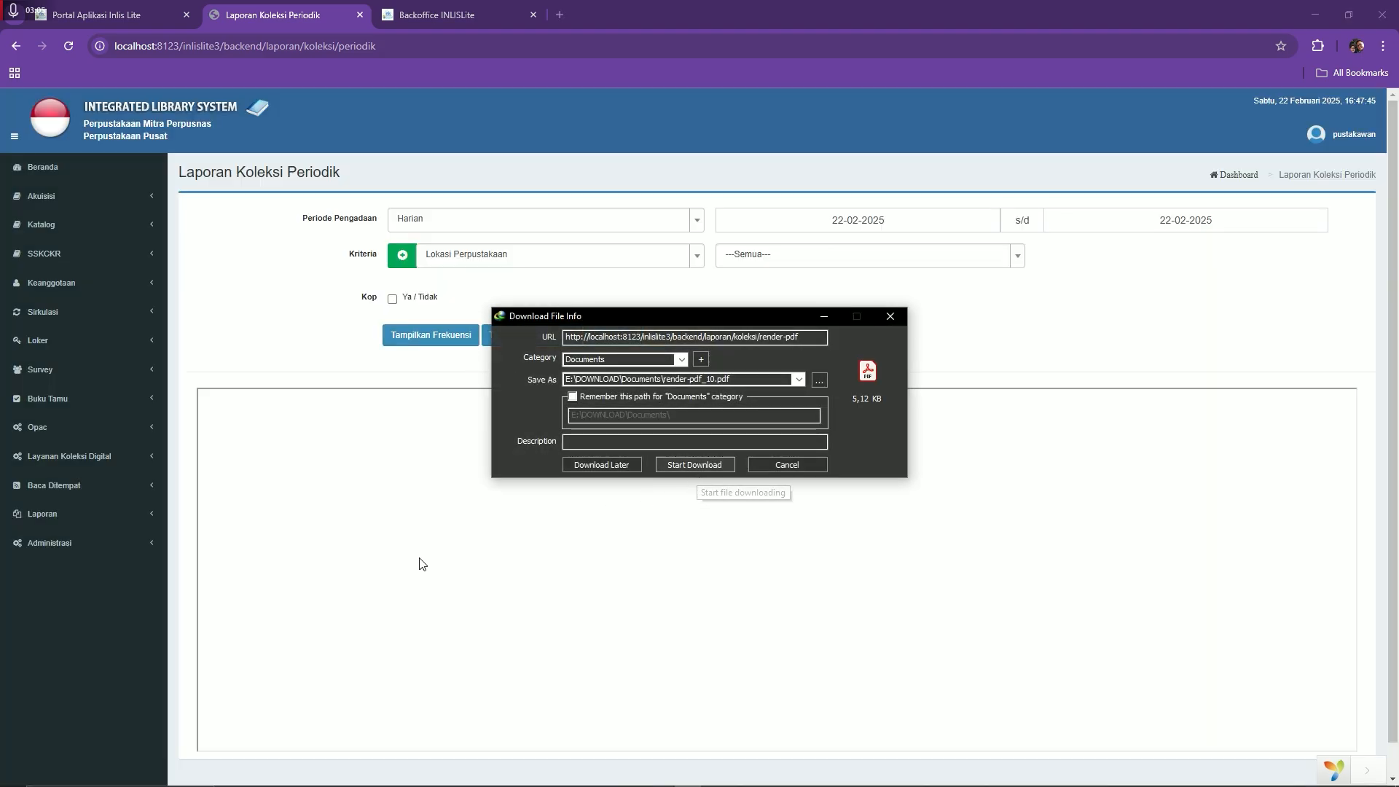
left_click(702, 469)
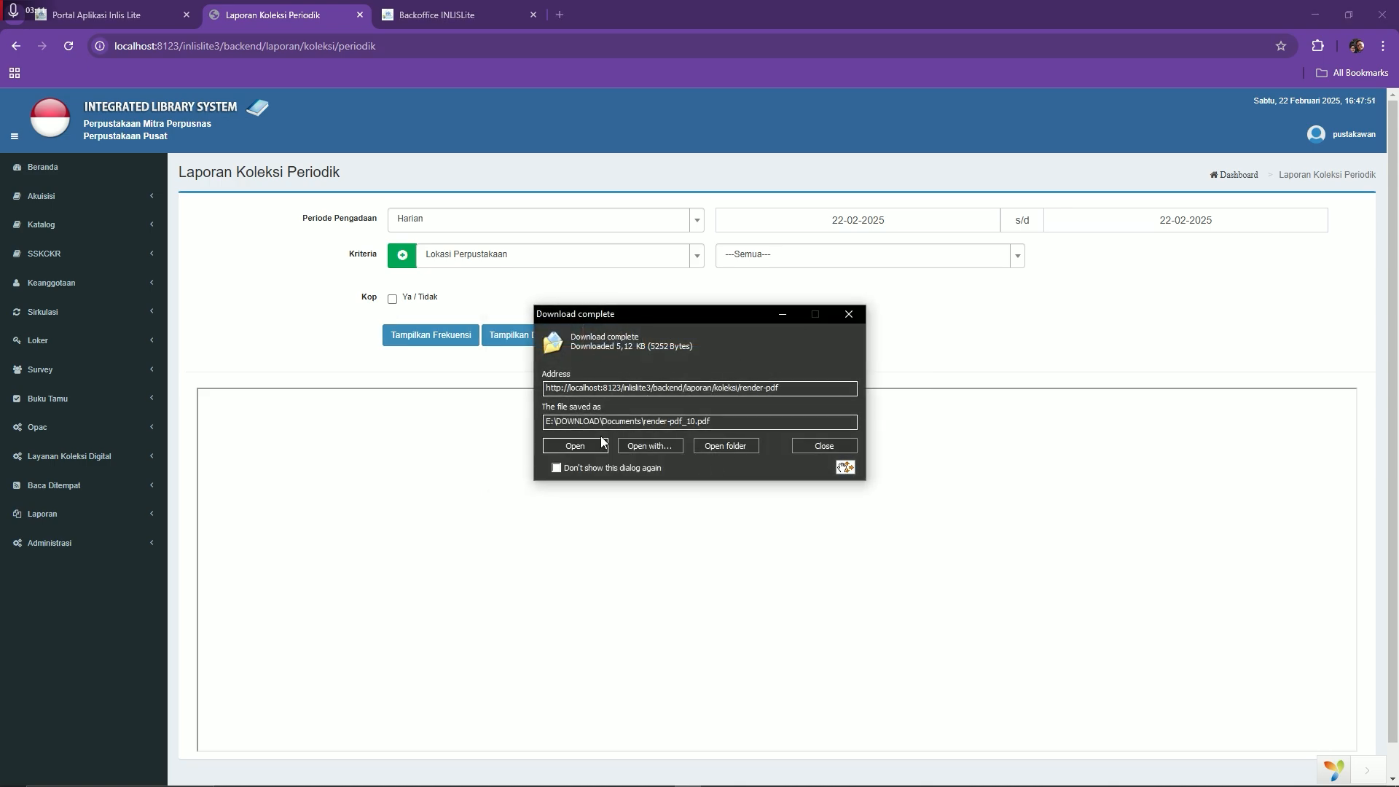
left_click(577, 445)
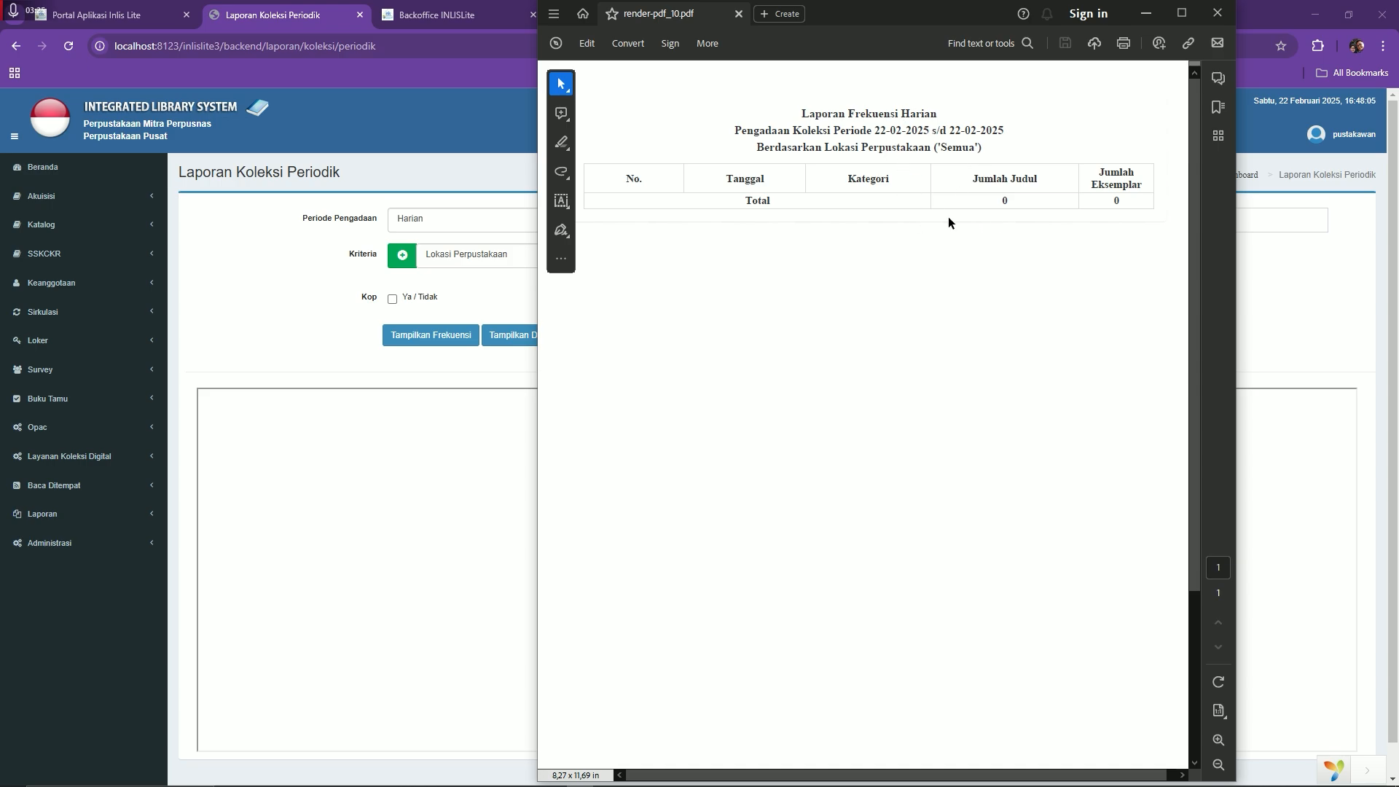
left_click(1217, 13)
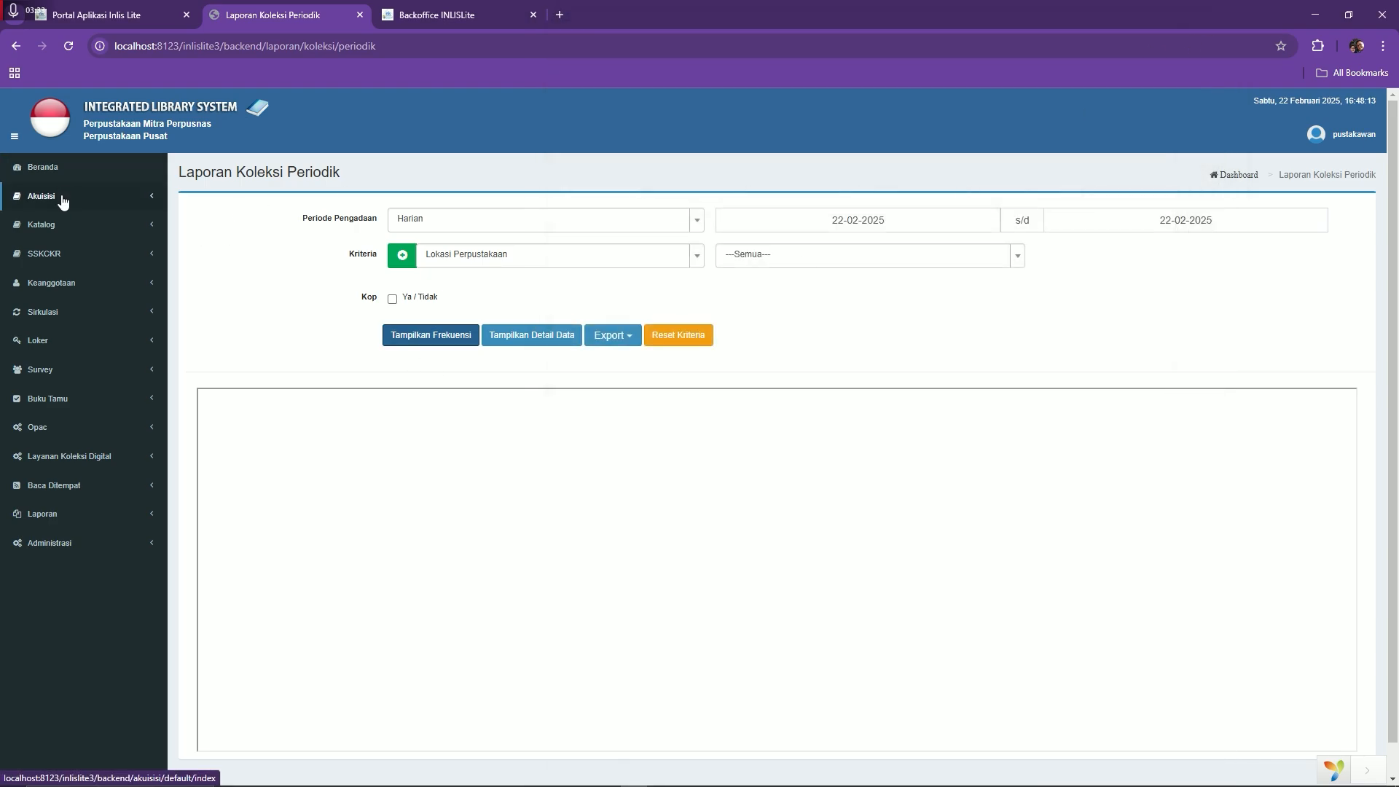
Open the Kambing Jantan record from Daftar Katalog on its Koreksi Katalog (RDA) page
left_click(42, 229)
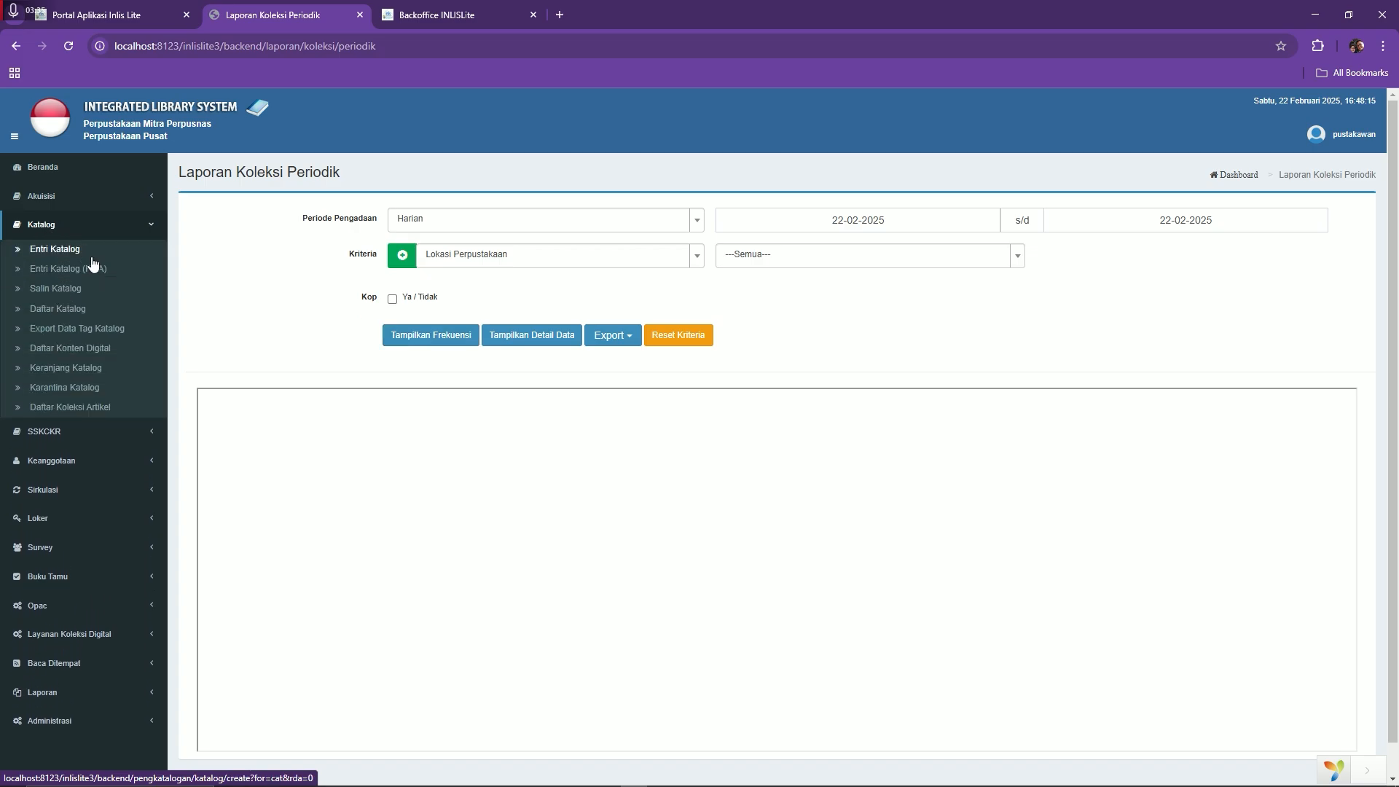
left_click(61, 308)
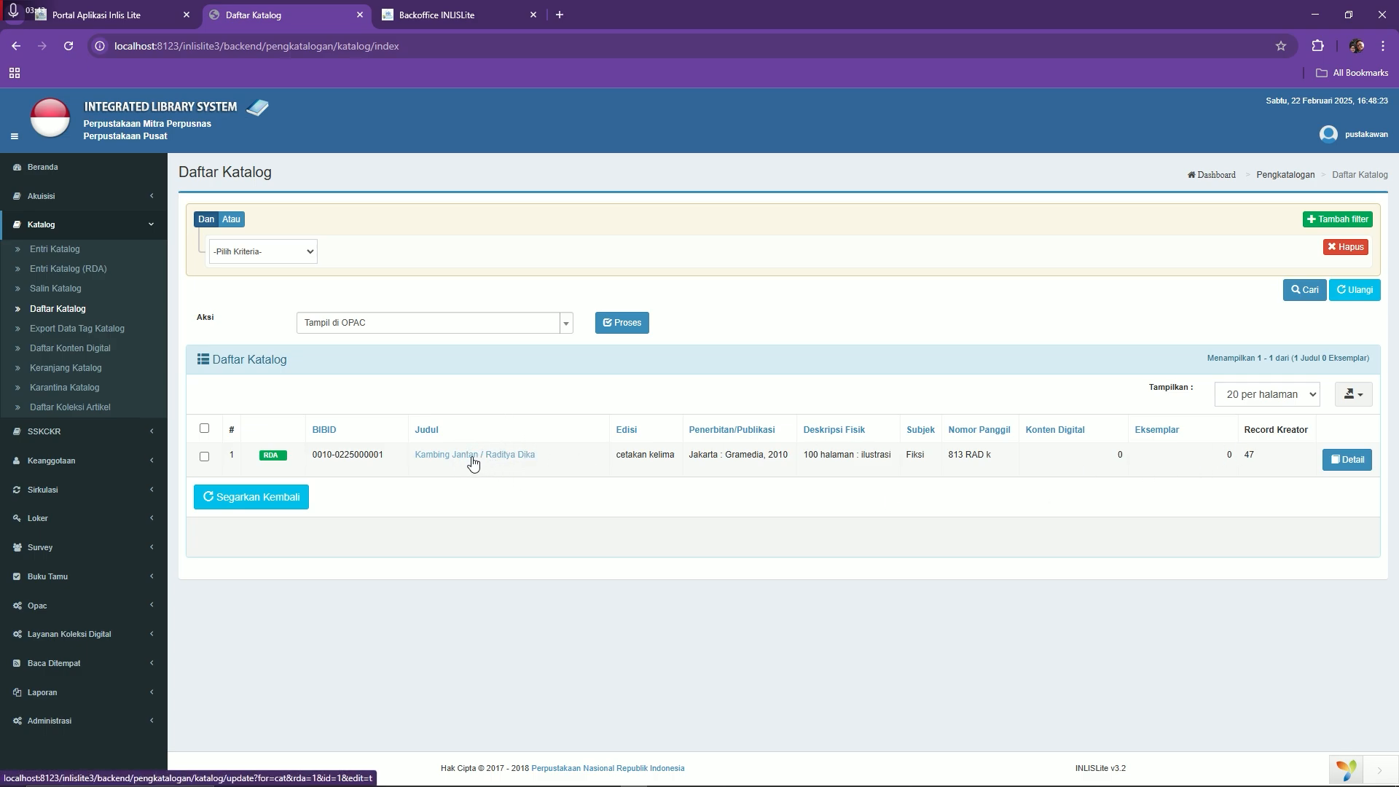
left_click(433, 456)
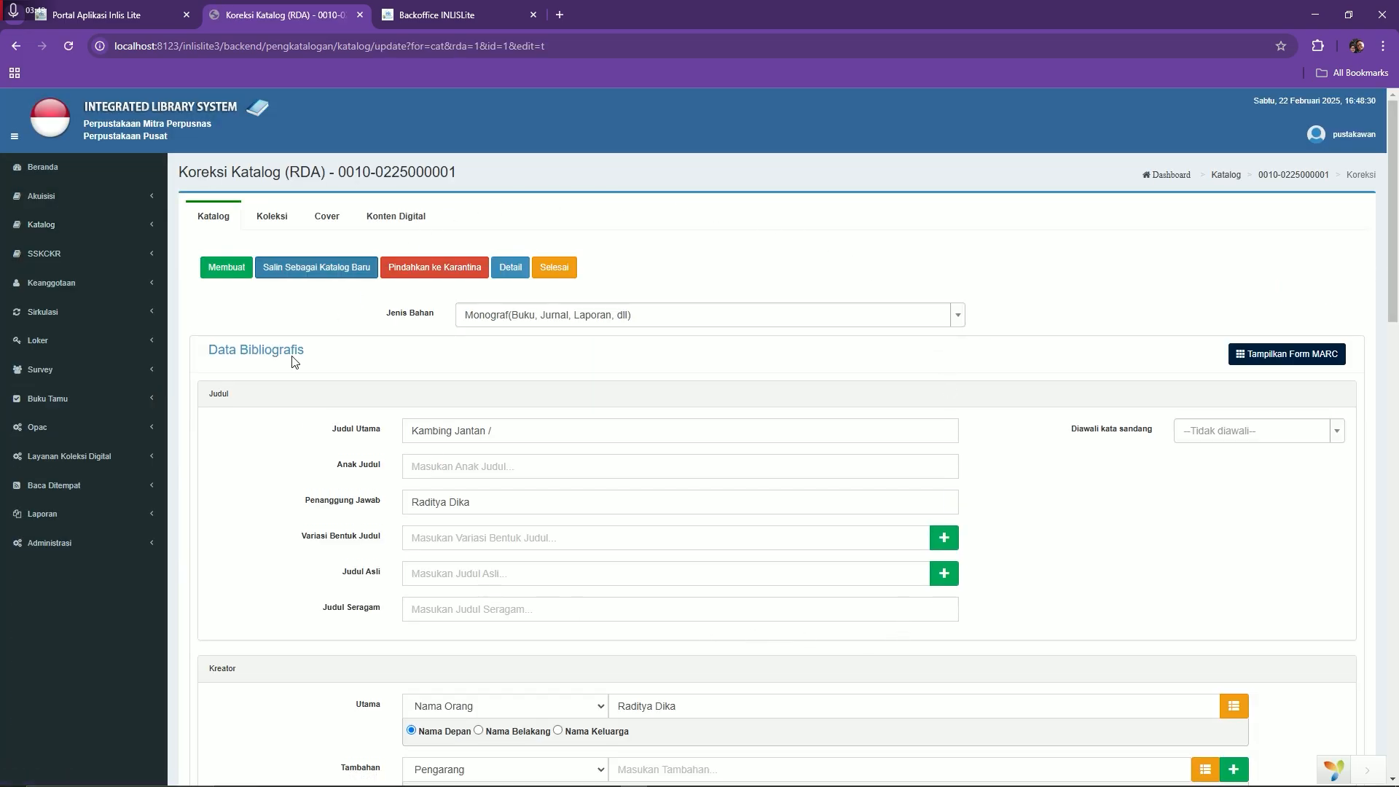
Start a new copy entry for 2 copies acquired on 22-02-2025
left_click(276, 221)
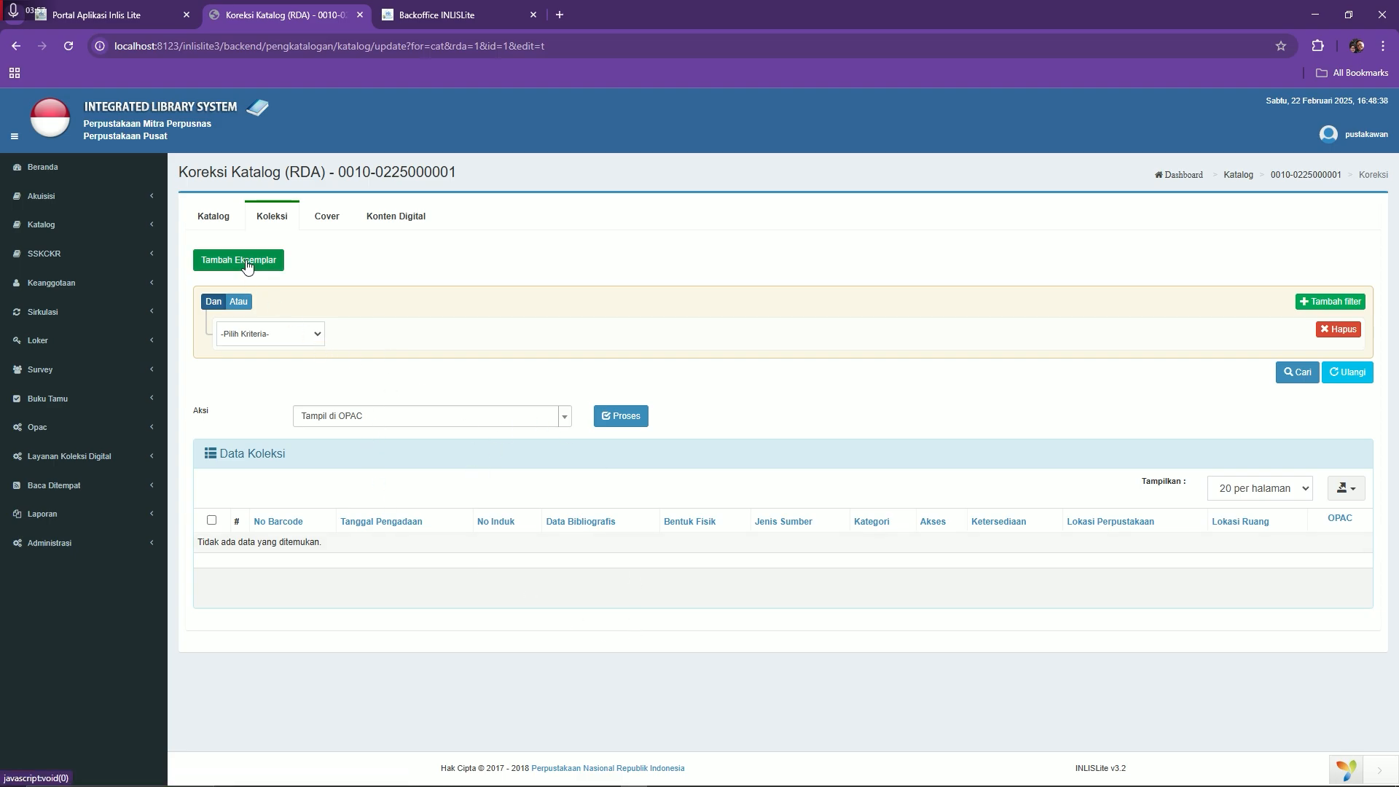
left_click(246, 260)
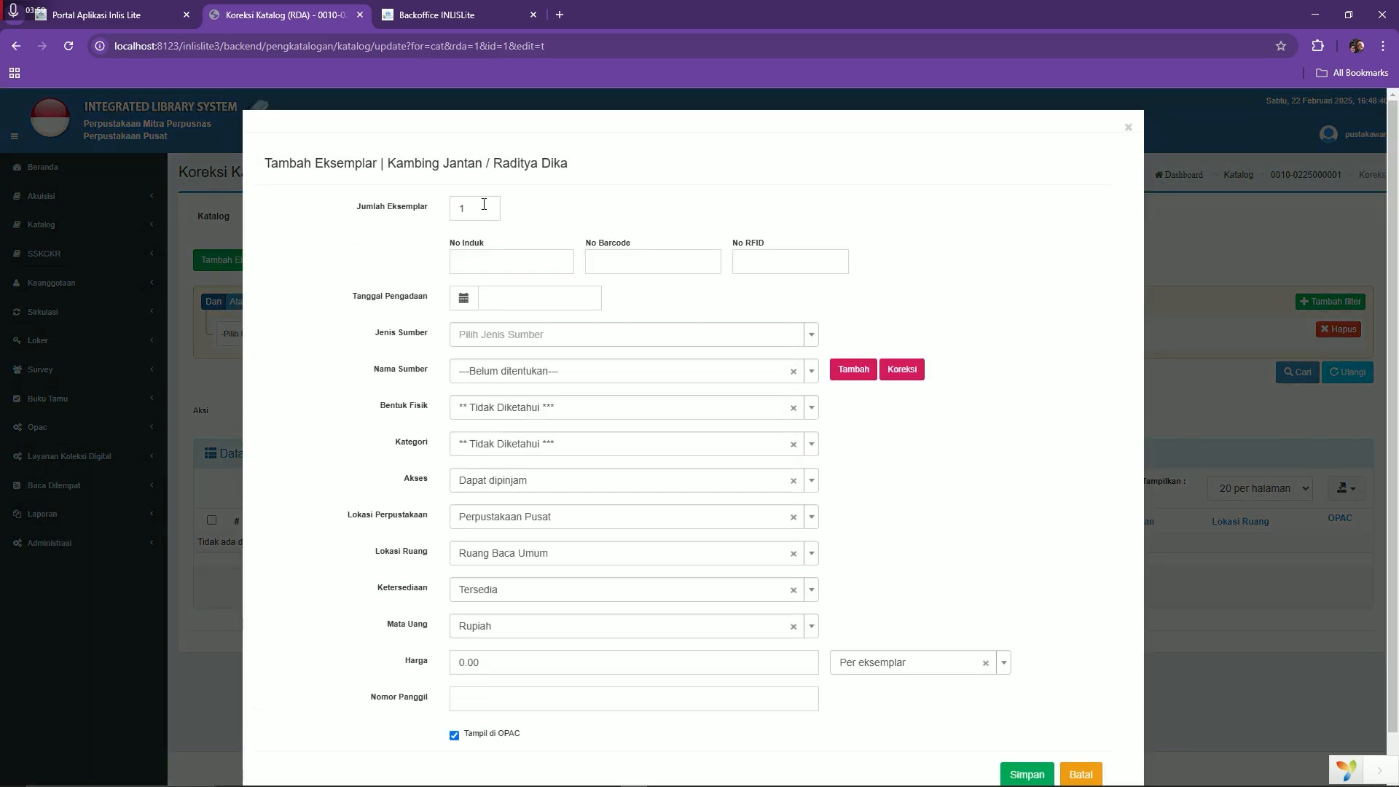
left_click(483, 203)
key("ctrl+a")
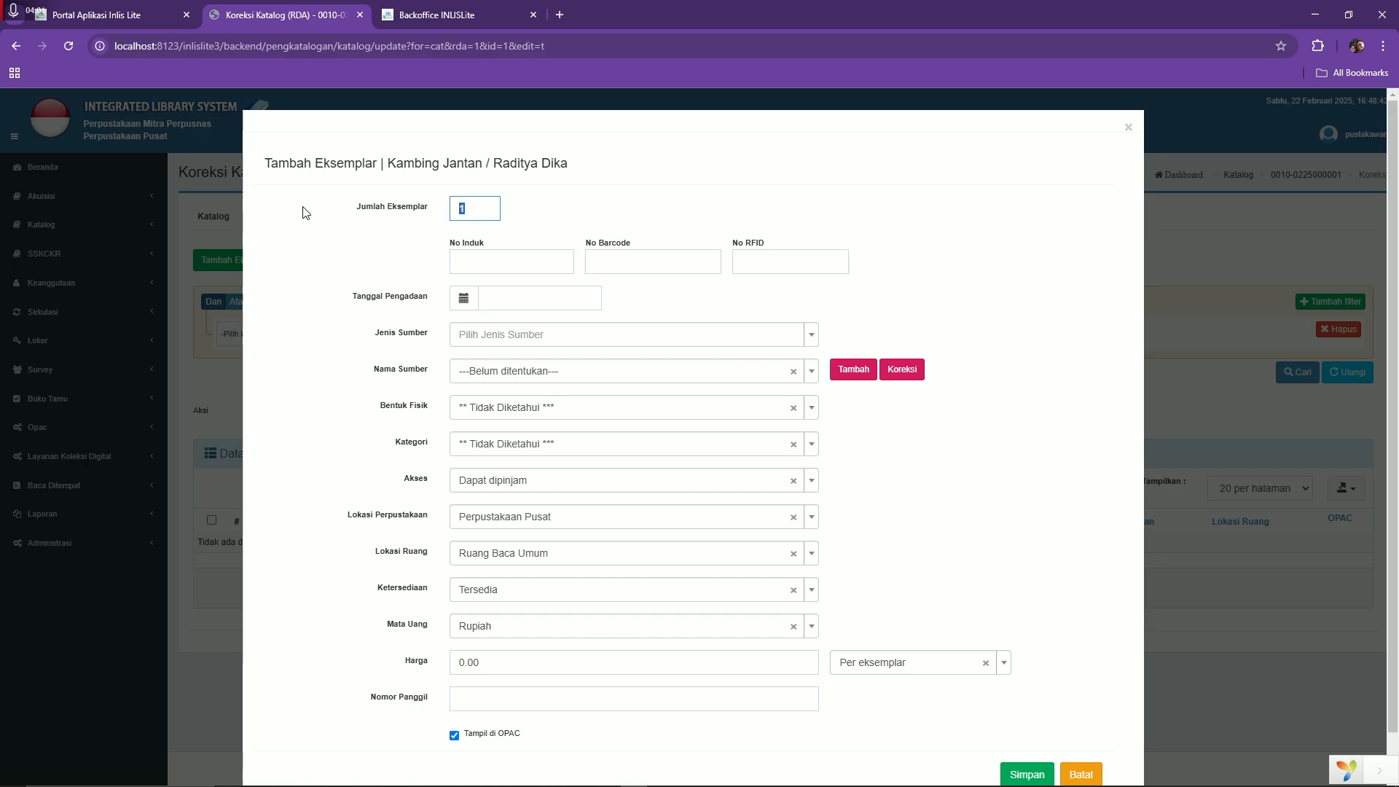
type("2")
left_click(546, 351)
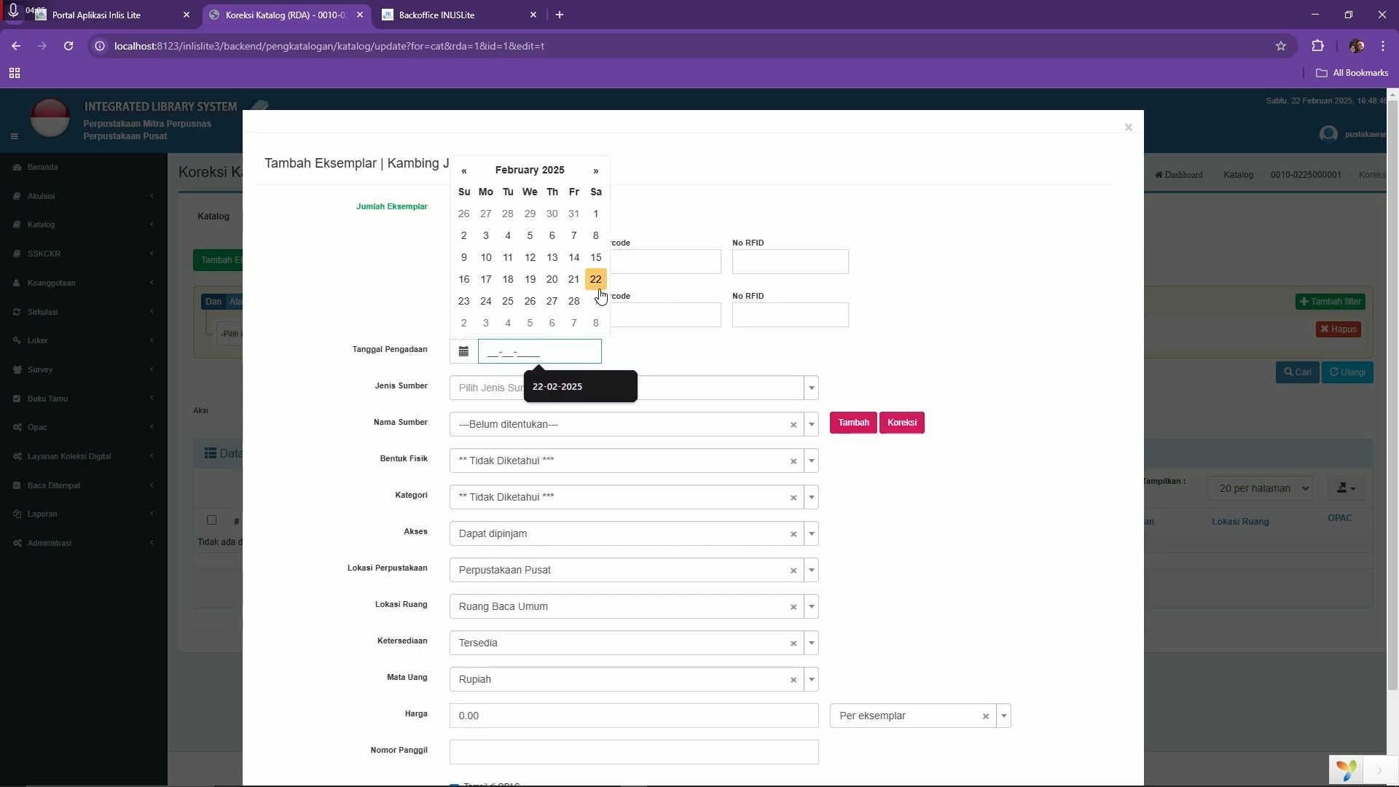
left_click(595, 279)
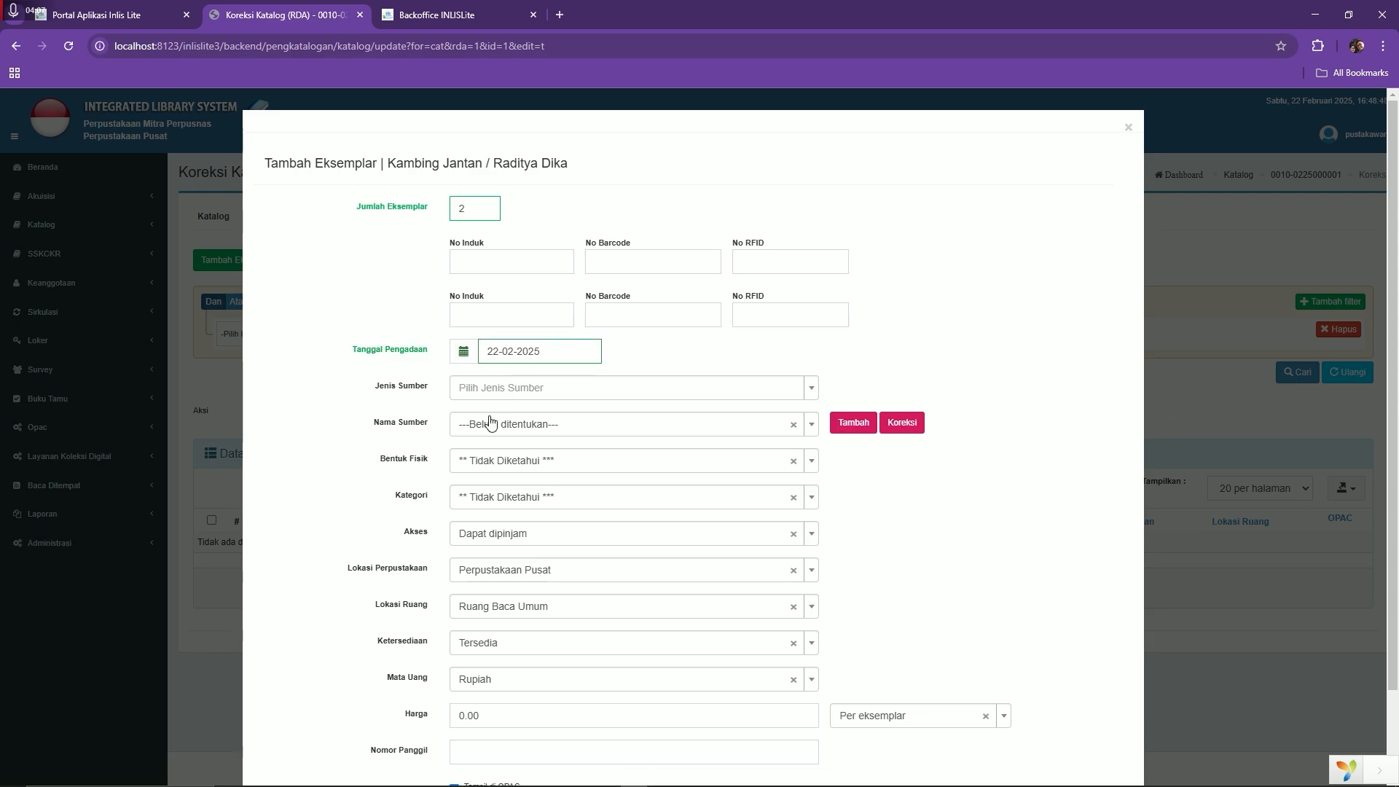
Set source Pembelian with undetermined source name, physical form Buku, and category Koleksi Umum
left_click(506, 393)
left_click(508, 433)
left_click(509, 430)
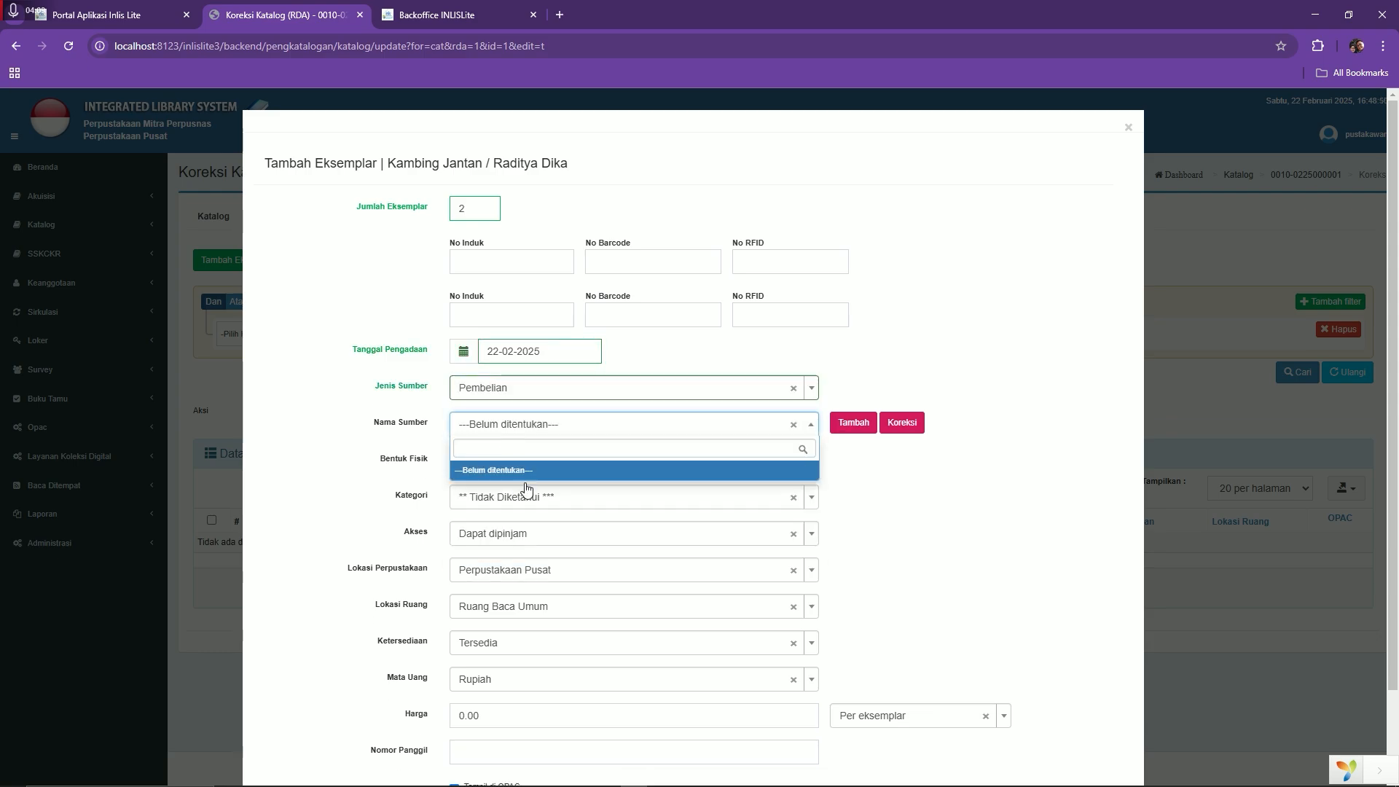
left_click(522, 472)
left_click(524, 462)
left_click(529, 526)
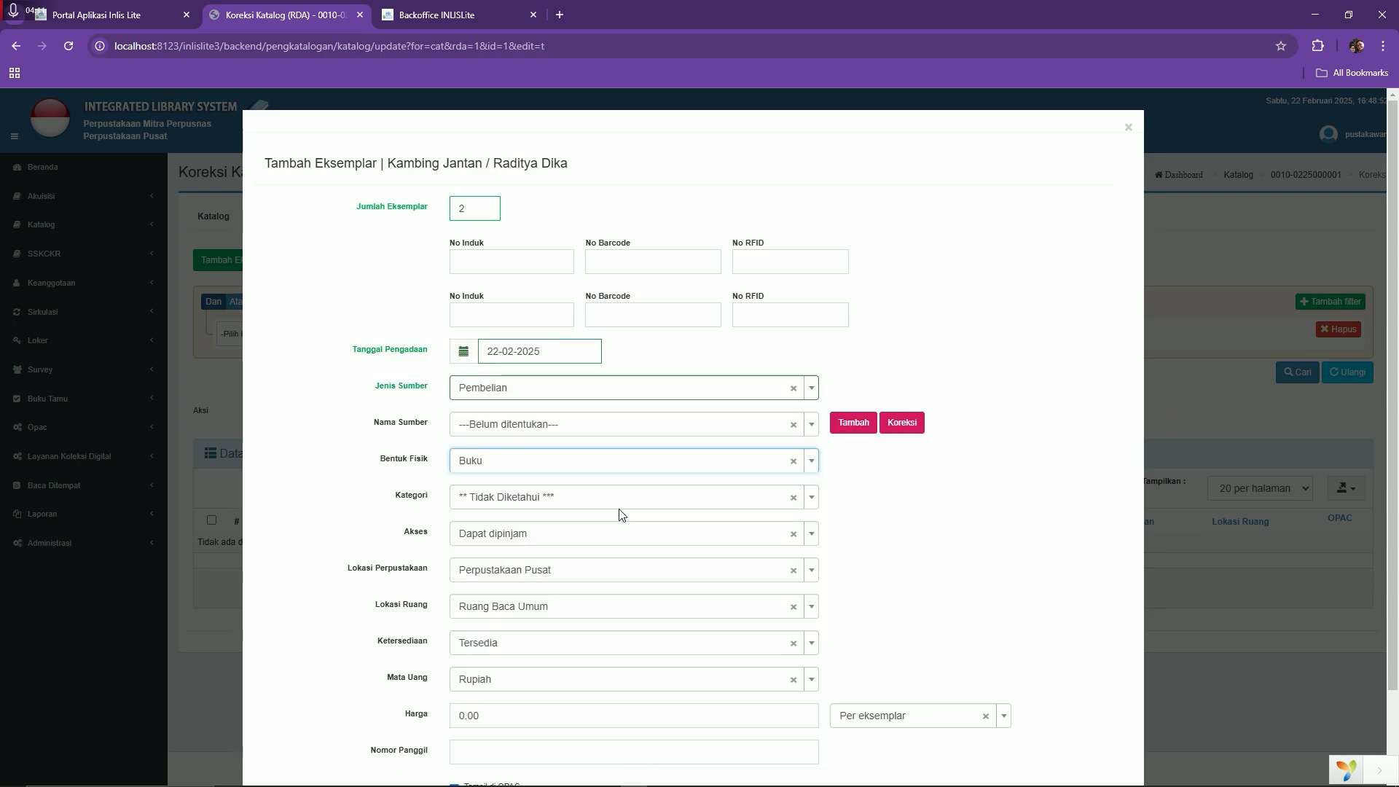
left_click(572, 497)
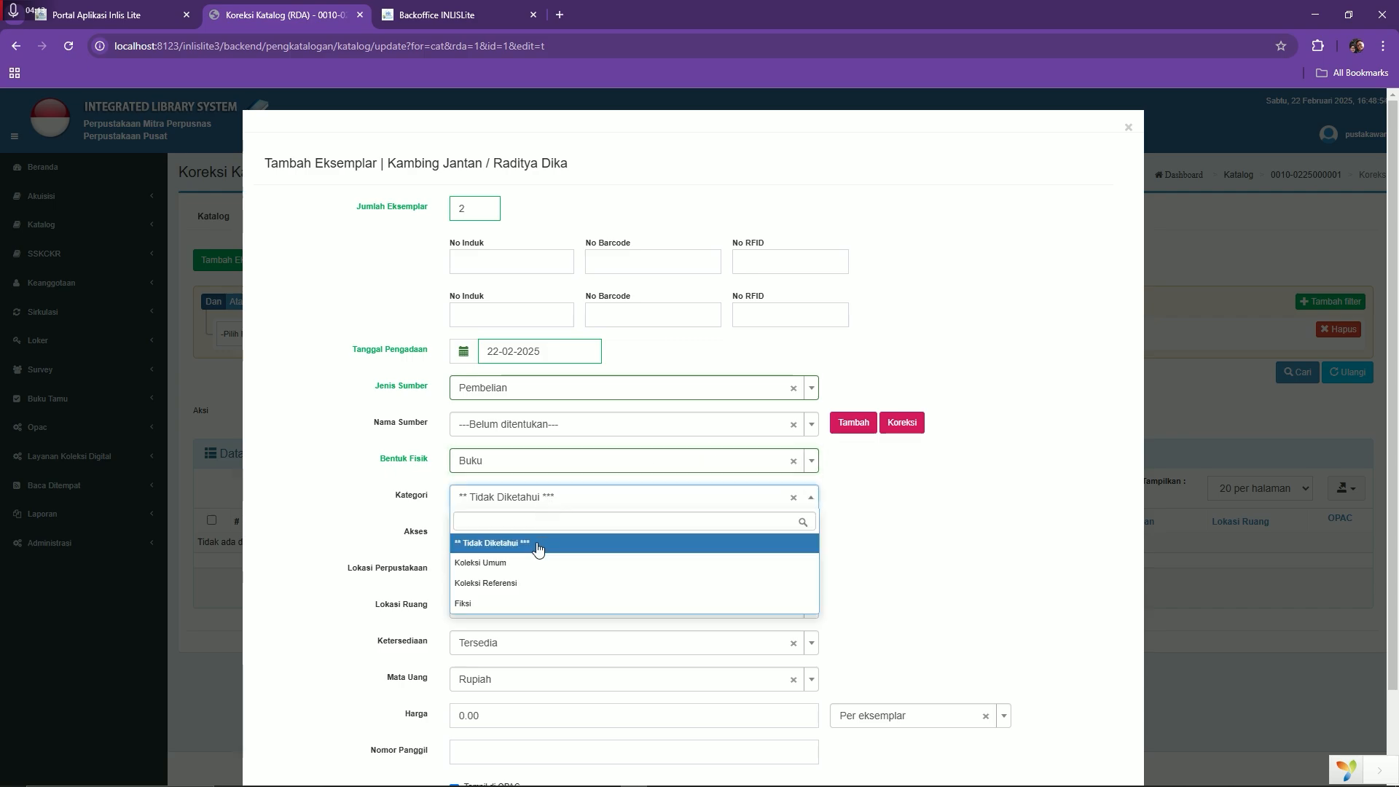
left_click(525, 564)
Pick call number 813 RAD k from the suggestions and save the copy
scroll(552, 508, "down", 2)
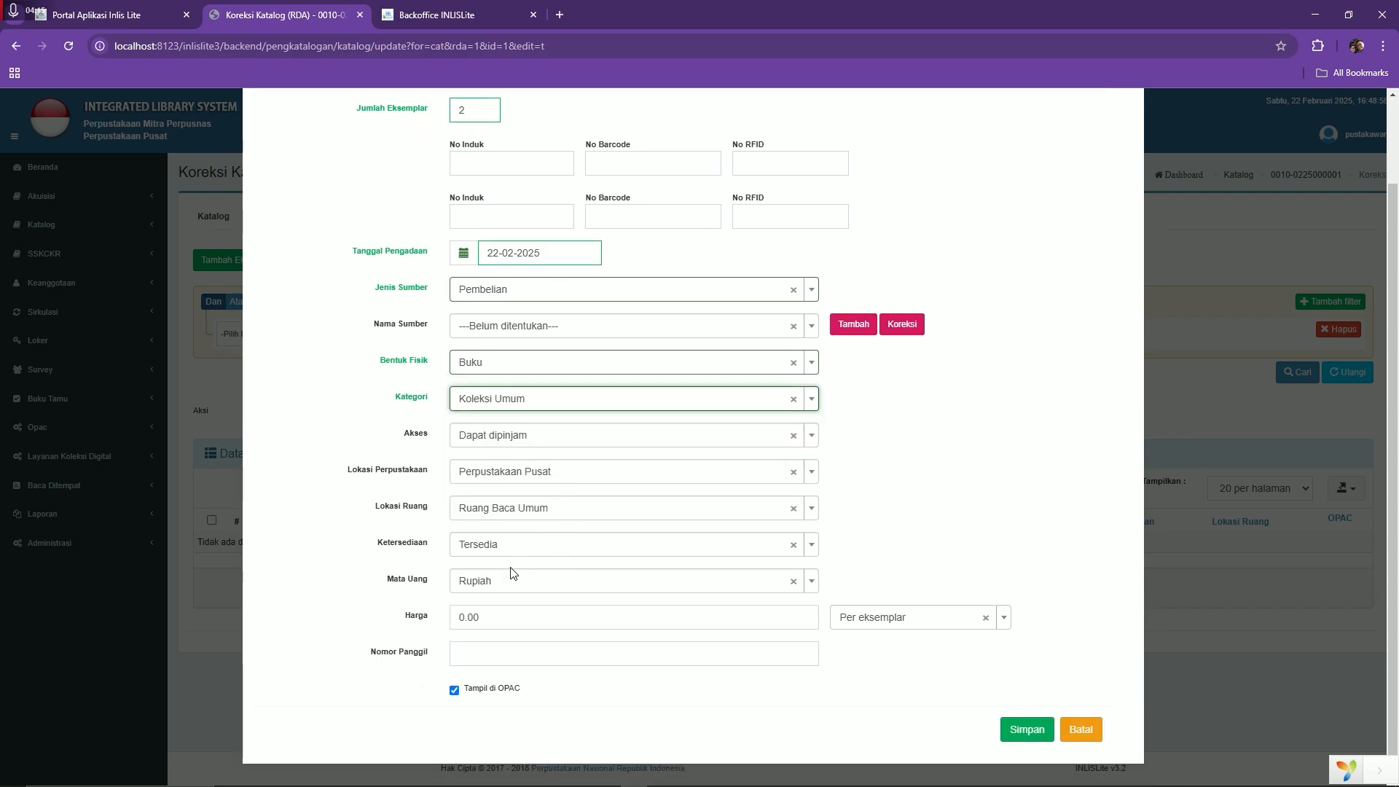
left_click(482, 656)
type("8")
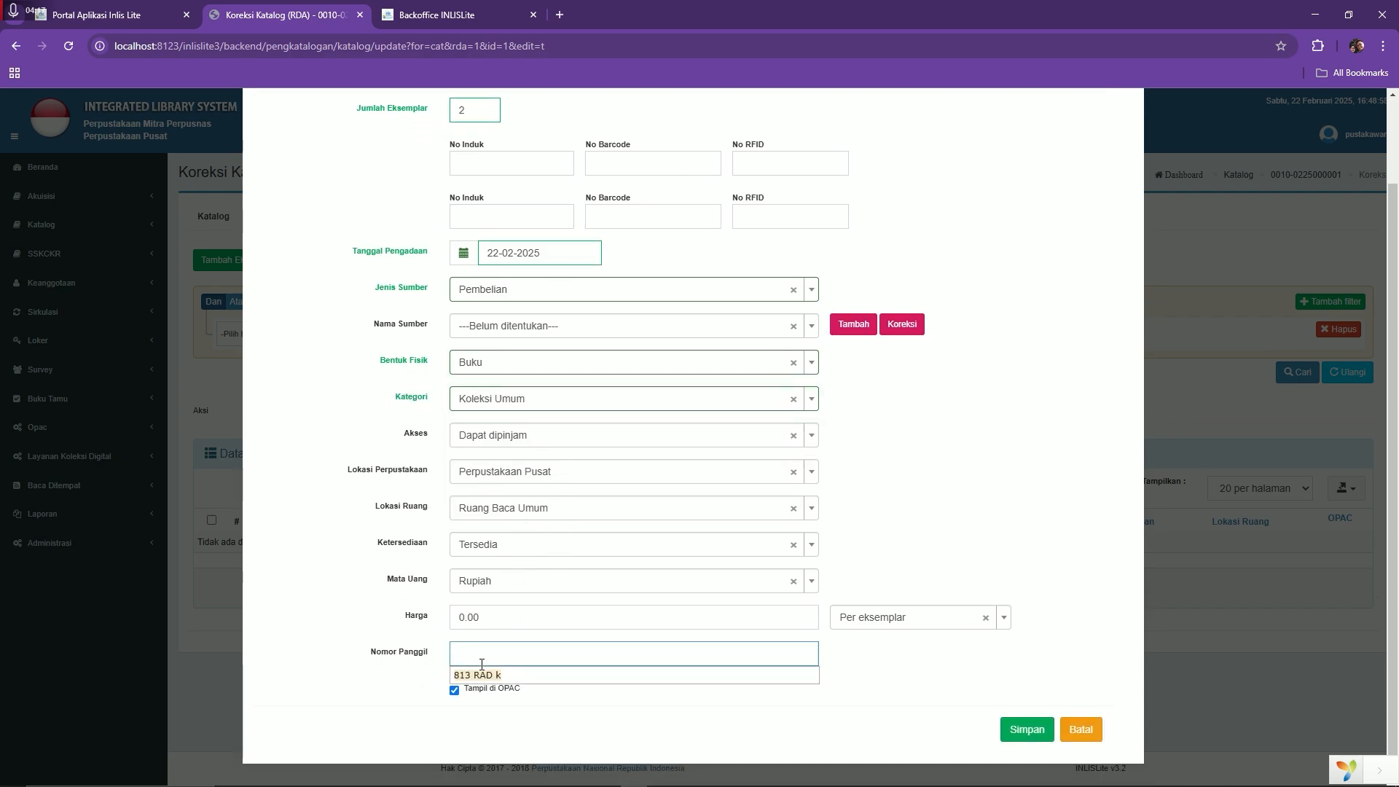
left_click(484, 675)
left_click(1021, 734)
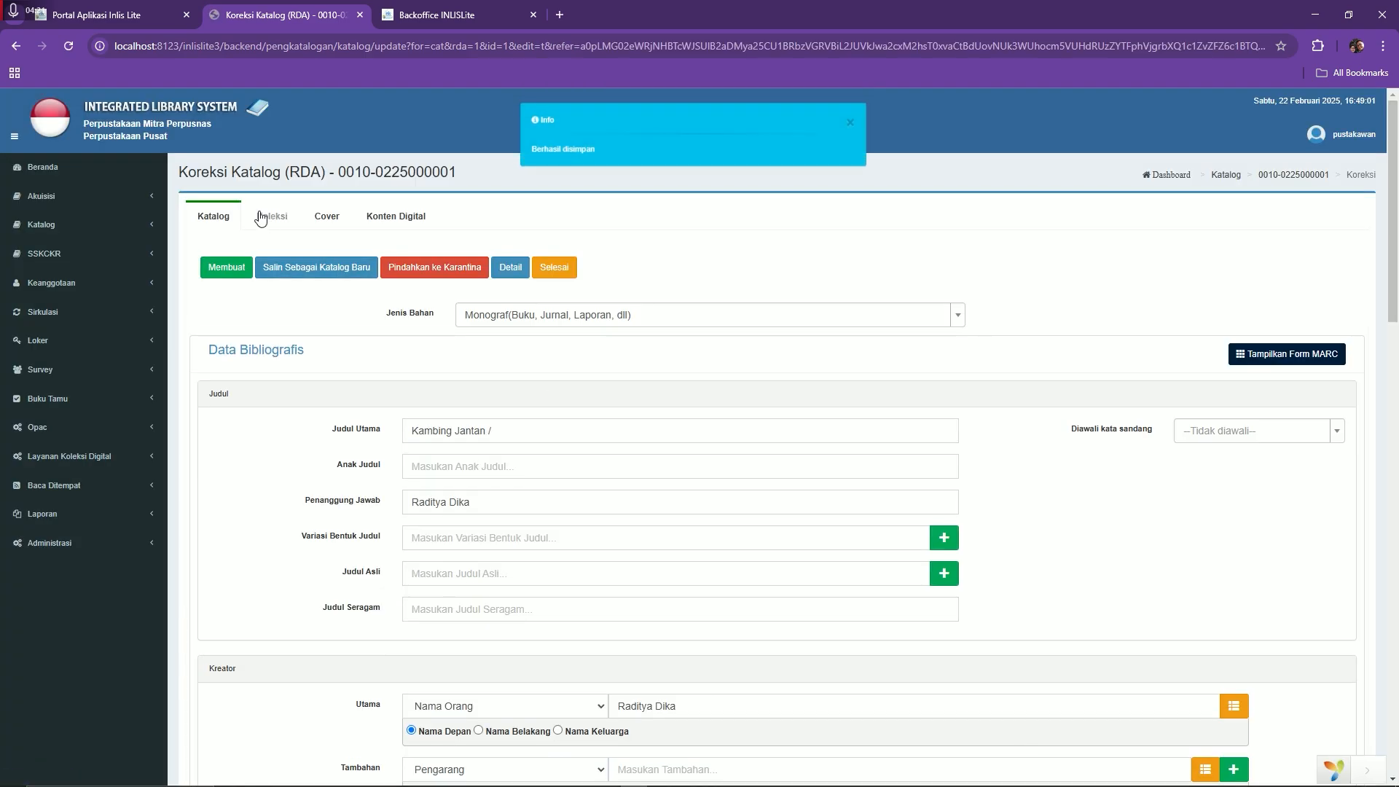
Check both copies in the Koleksi tab, then finish to Daftar Katalog showing 2 copies
left_click(273, 217)
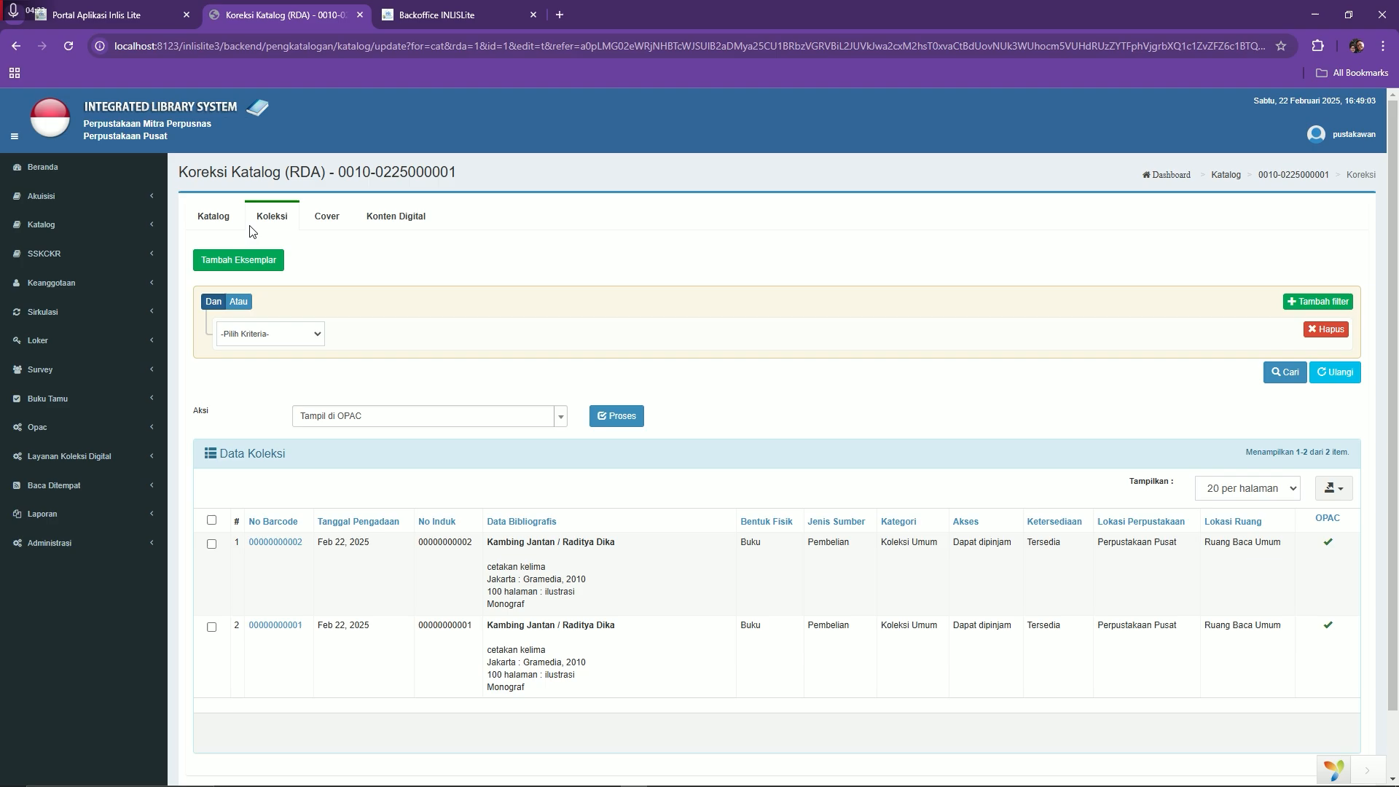
scroll(493, 444, "down", 1)
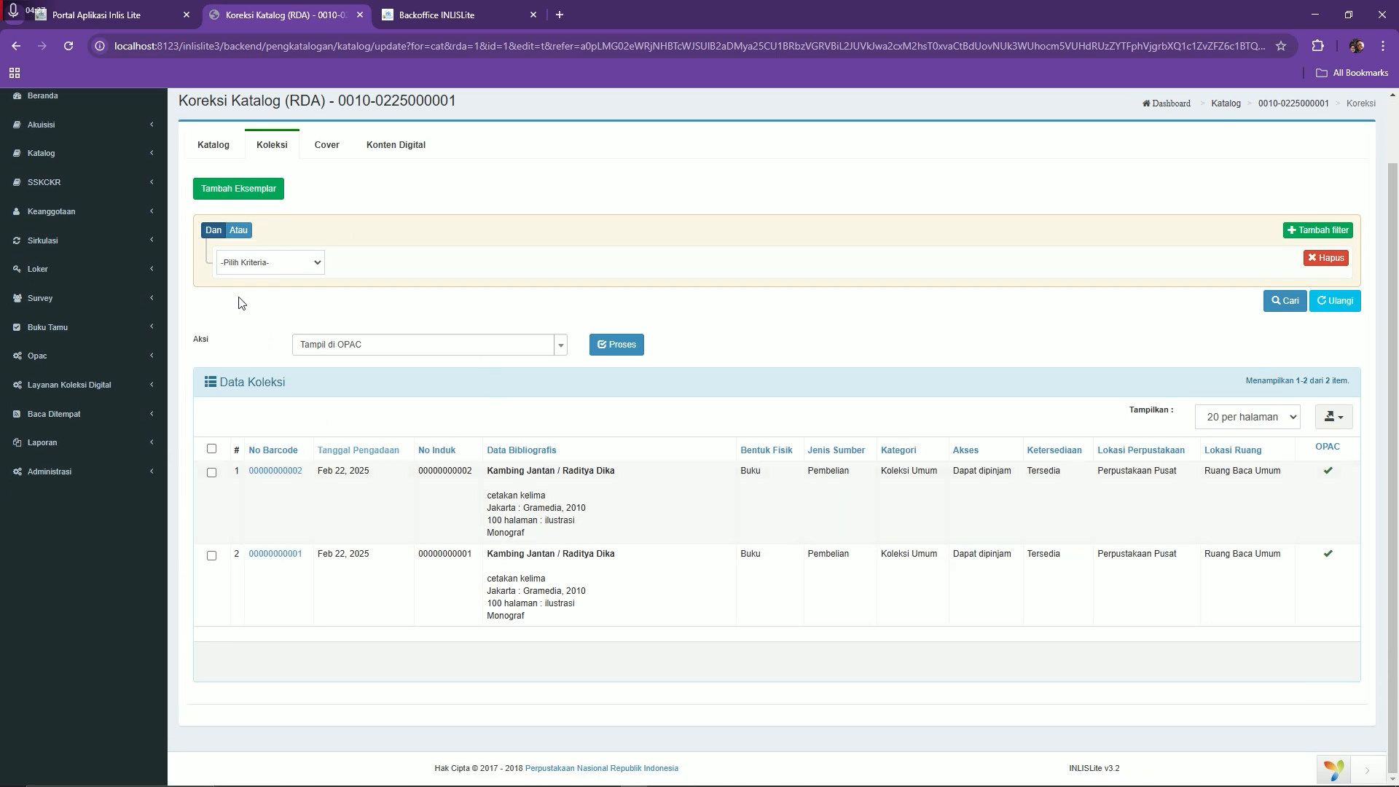
left_click(78, 153)
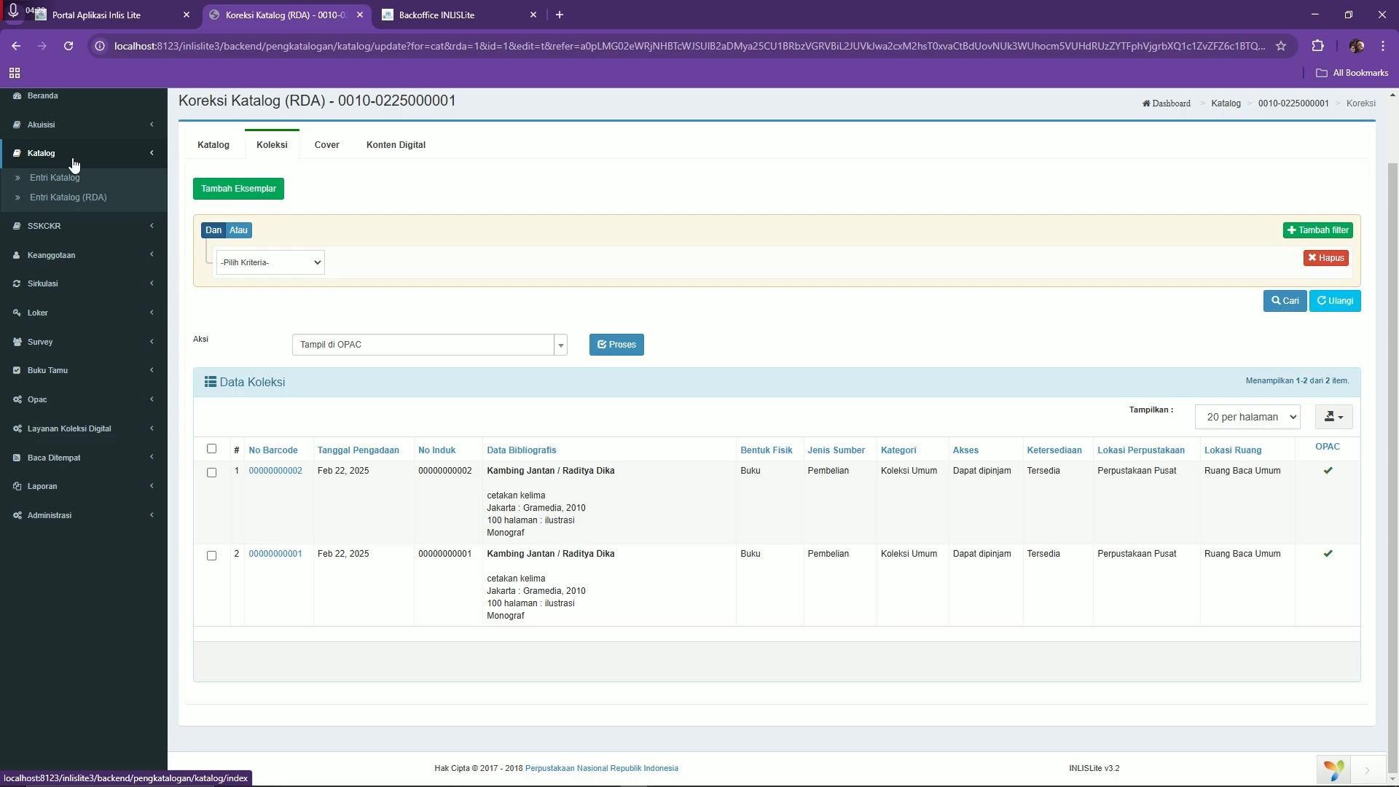
left_click(222, 139)
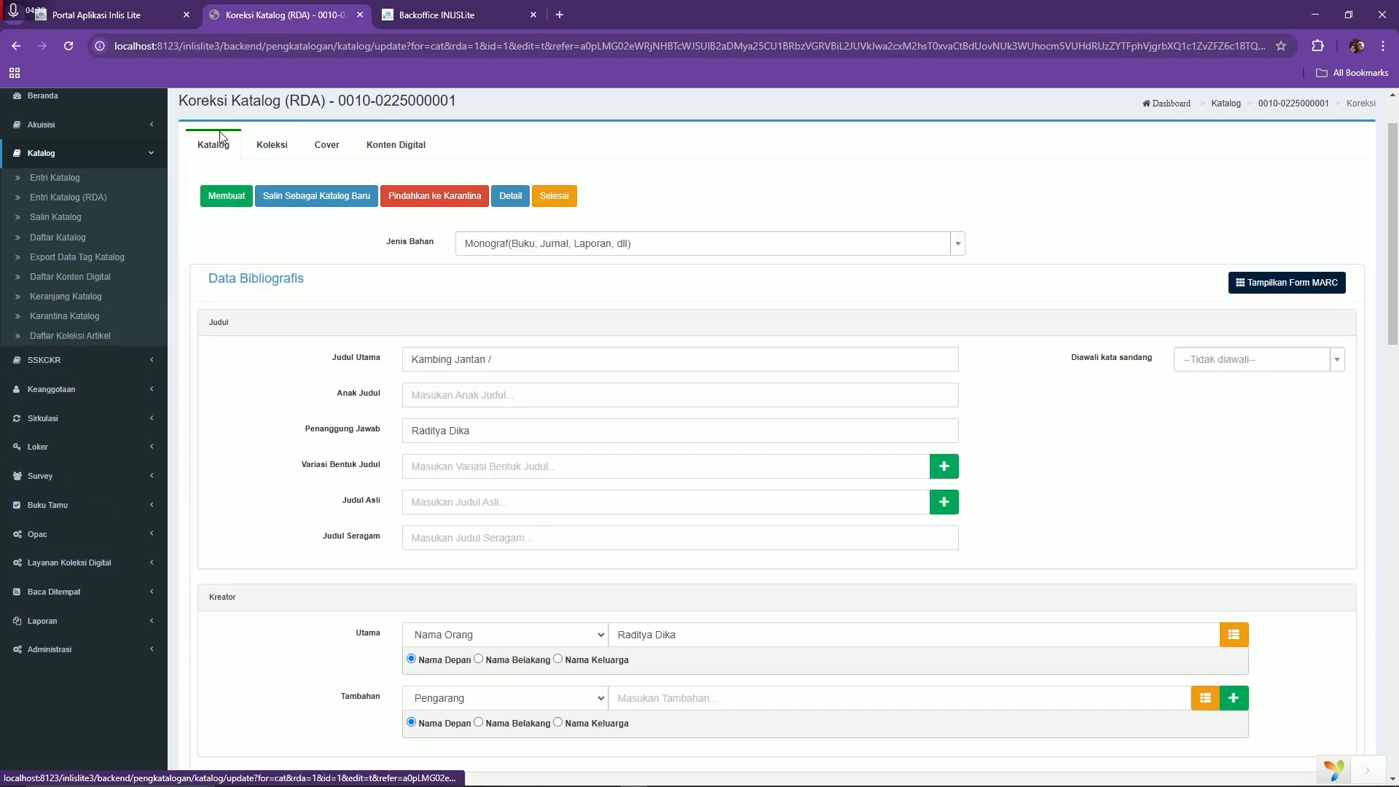
left_click(553, 198)
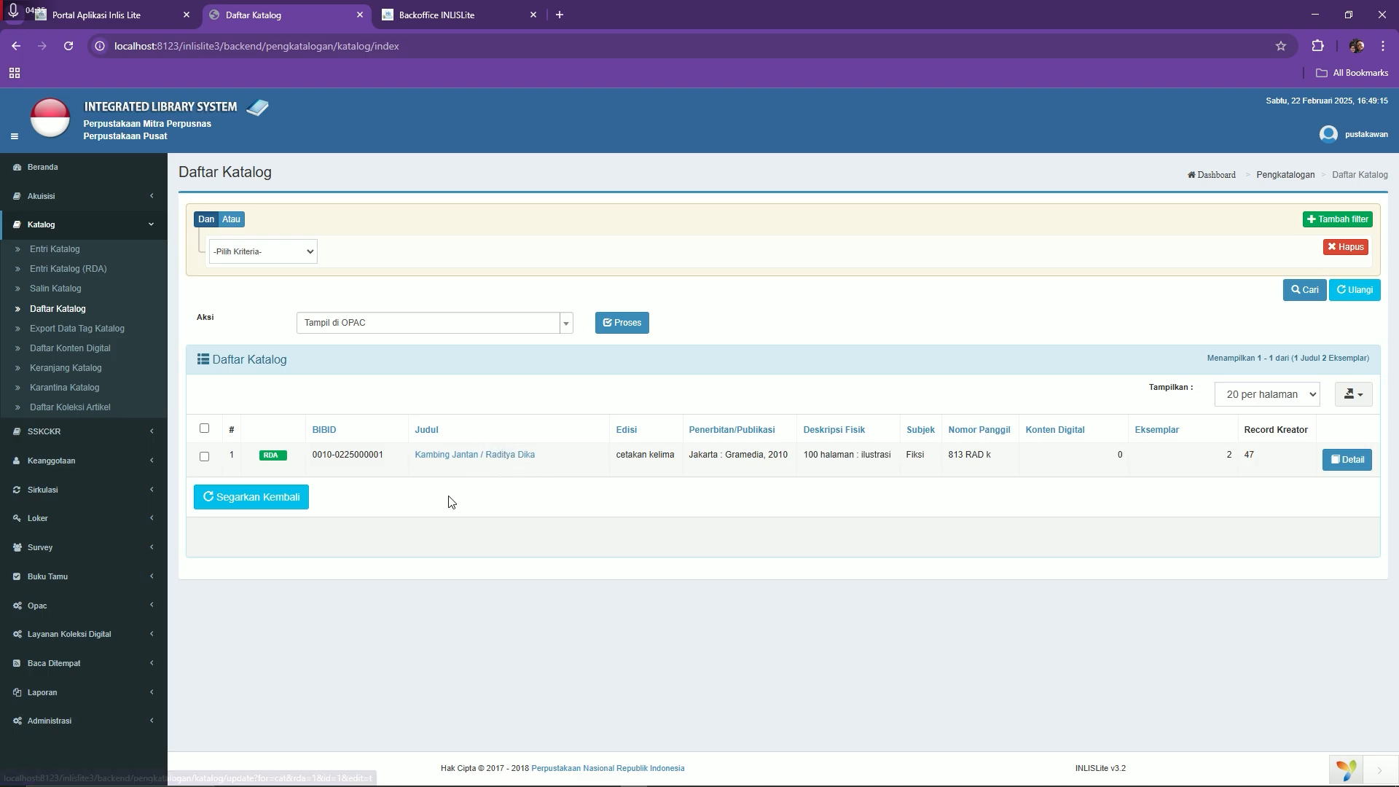
left_click(80, 313)
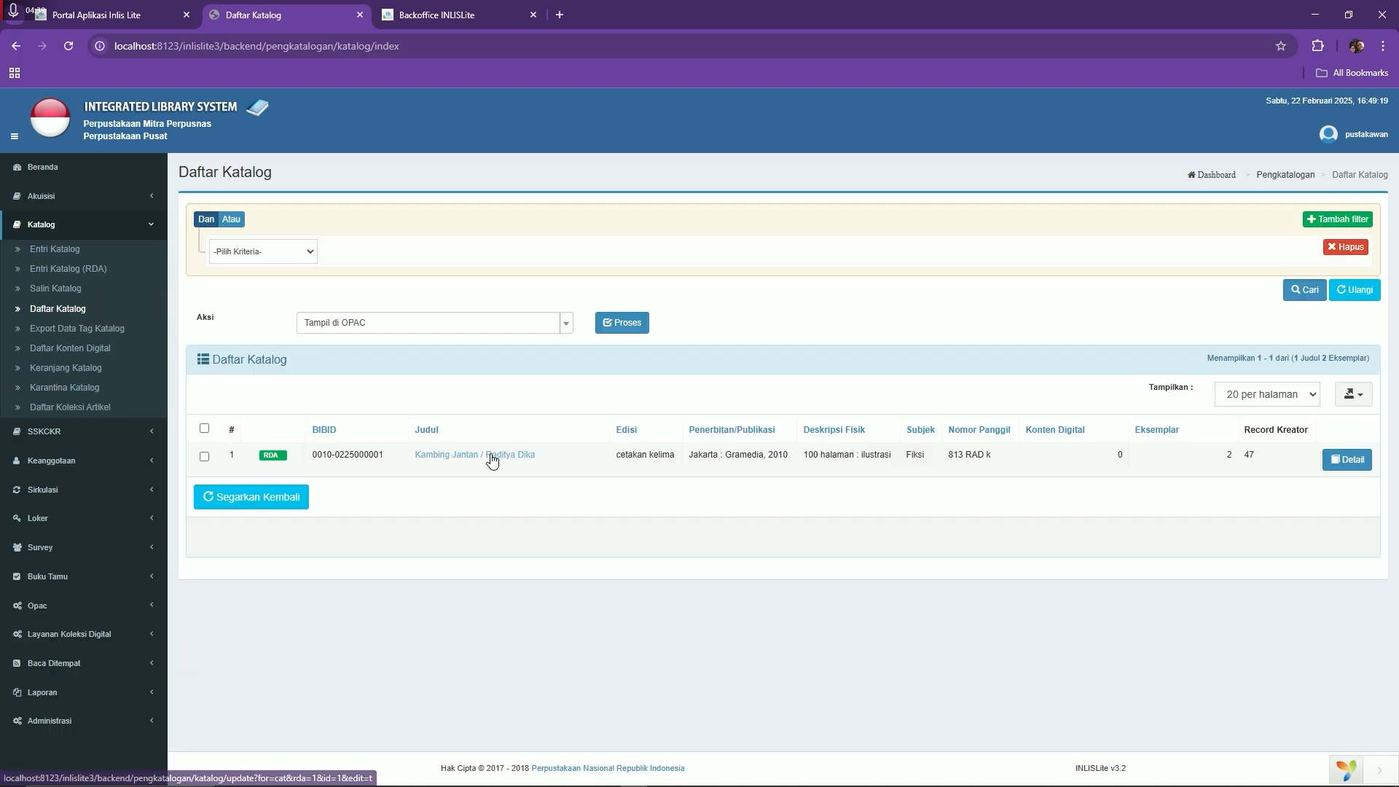
double_click(1228, 458)
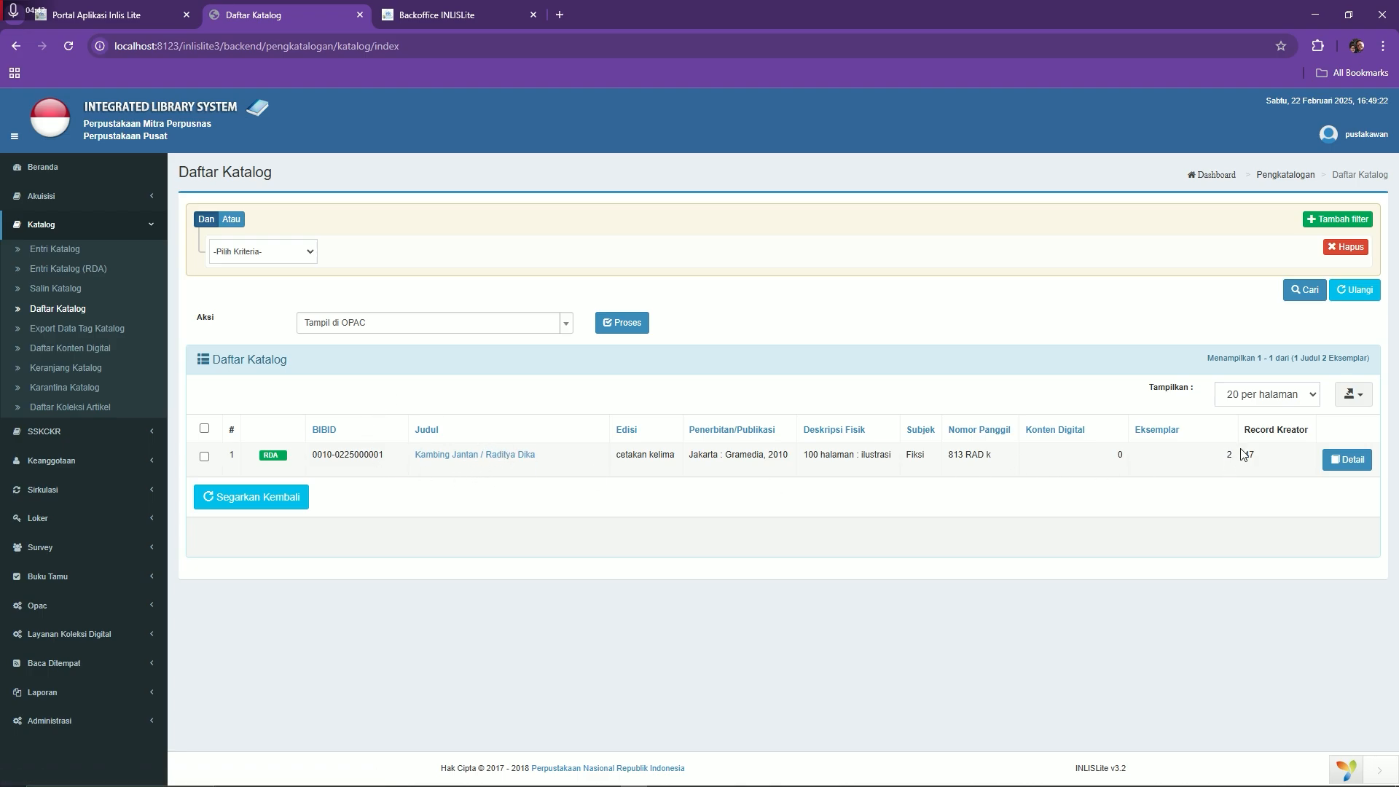
Check the dashboard's 1 title and 2 copies, then open Laporan Koleksi Per Periodik
left_click(51, 168)
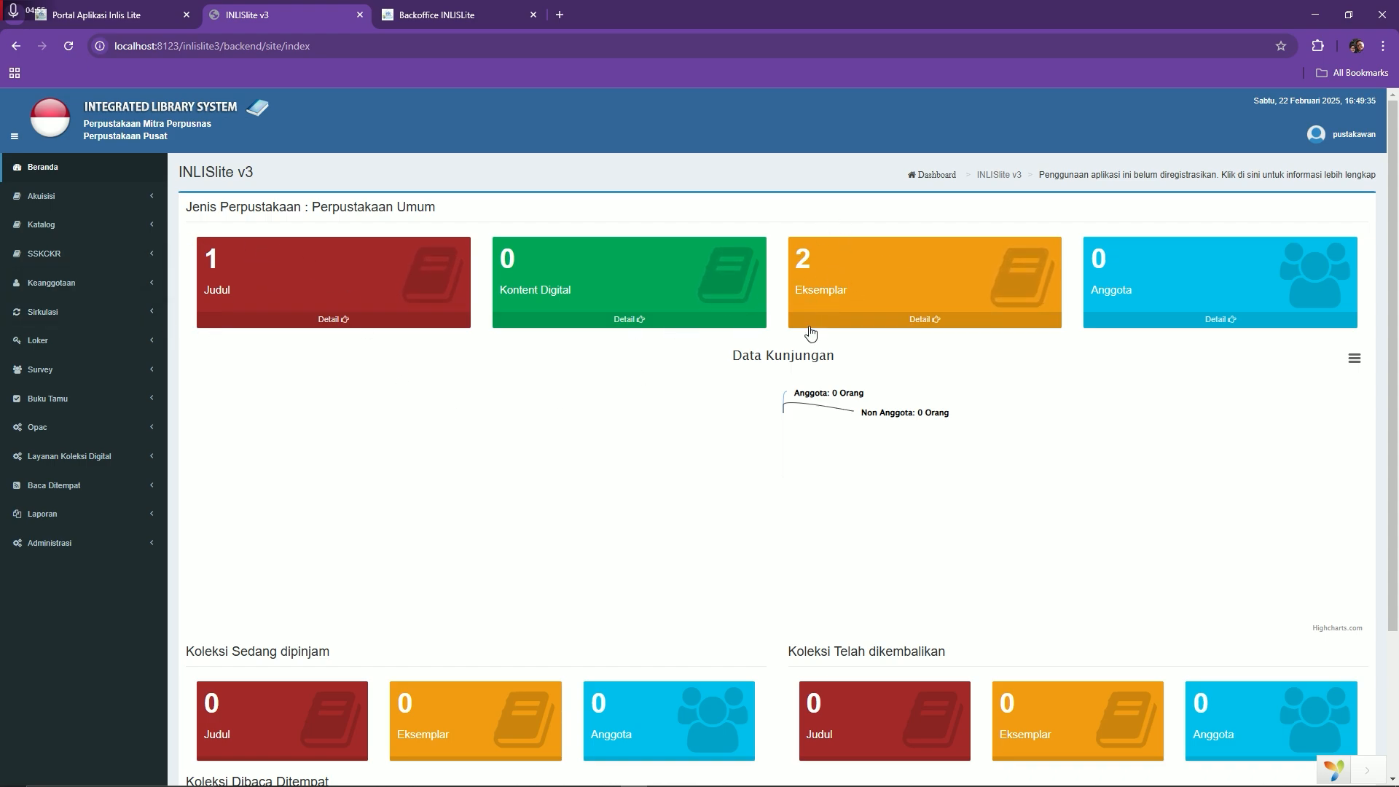
scroll(93, 342, "down", 2)
scroll(93, 342, "up", 2)
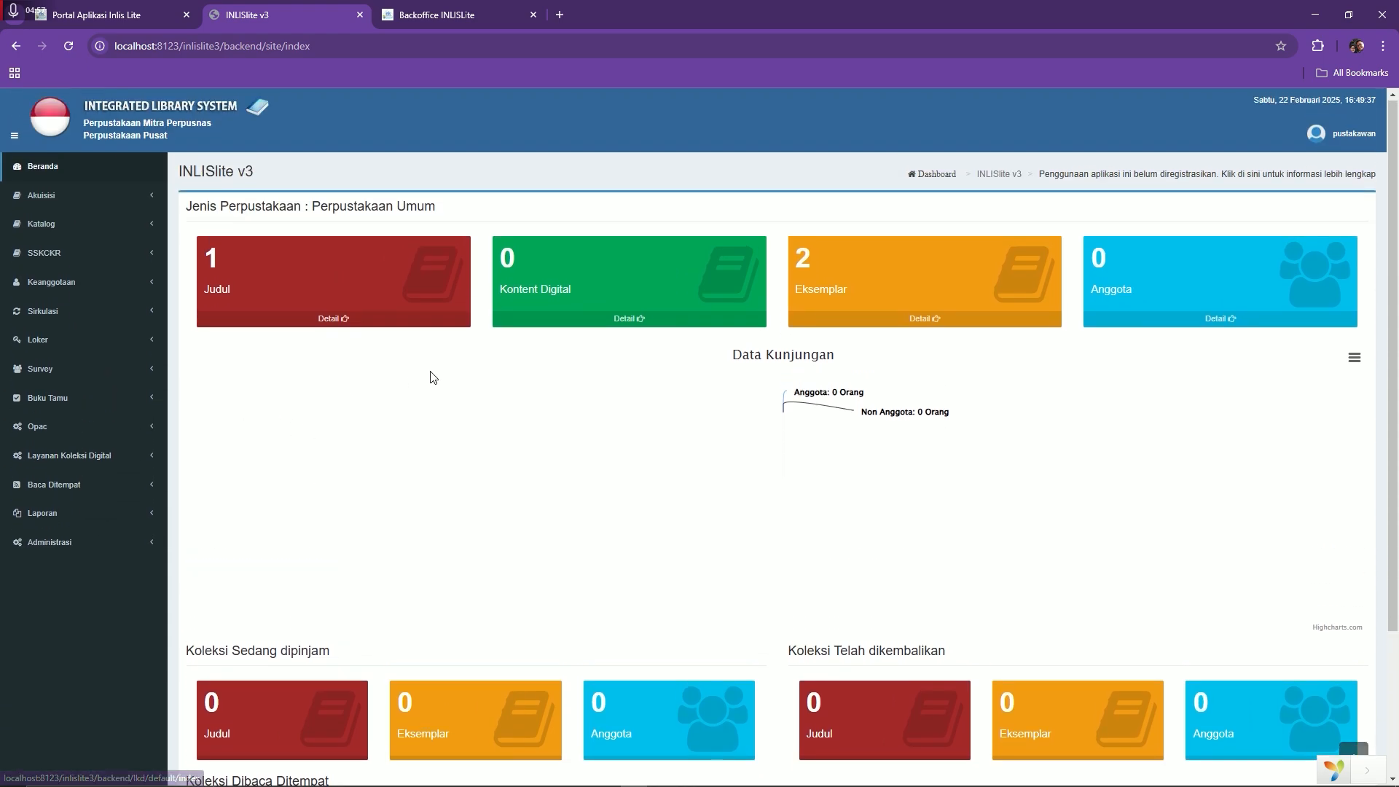
left_click(80, 513)
scroll(146, 575, "down", 1)
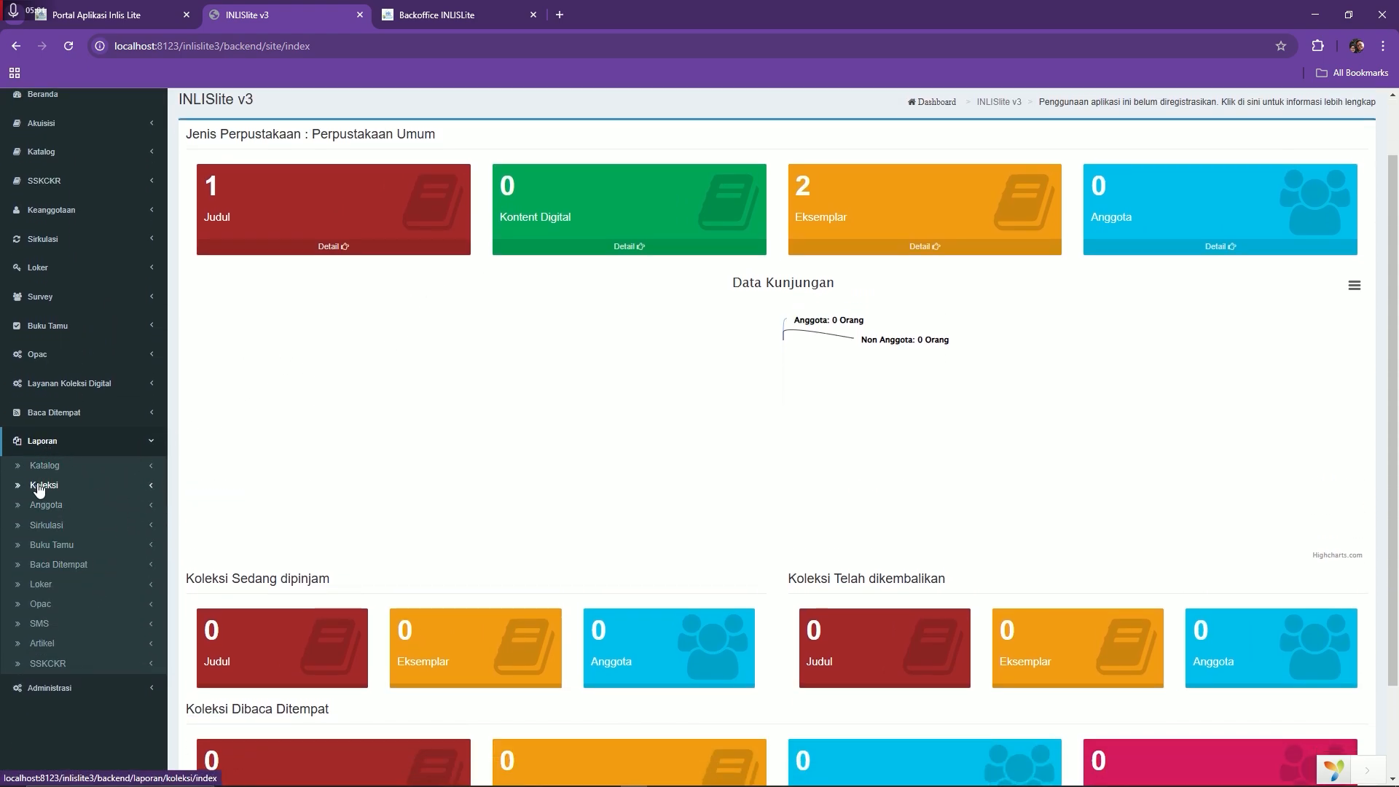
left_click(40, 486)
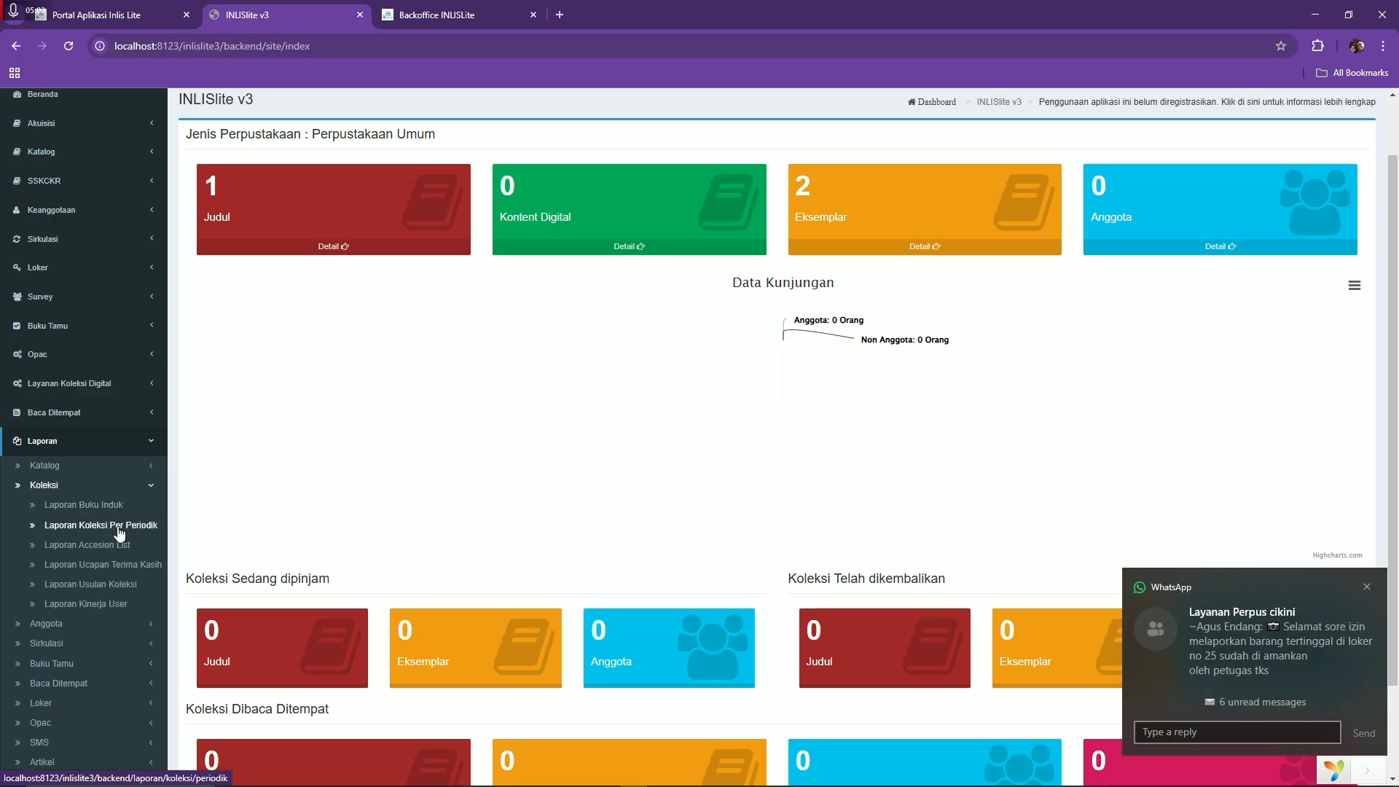
left_click(119, 526)
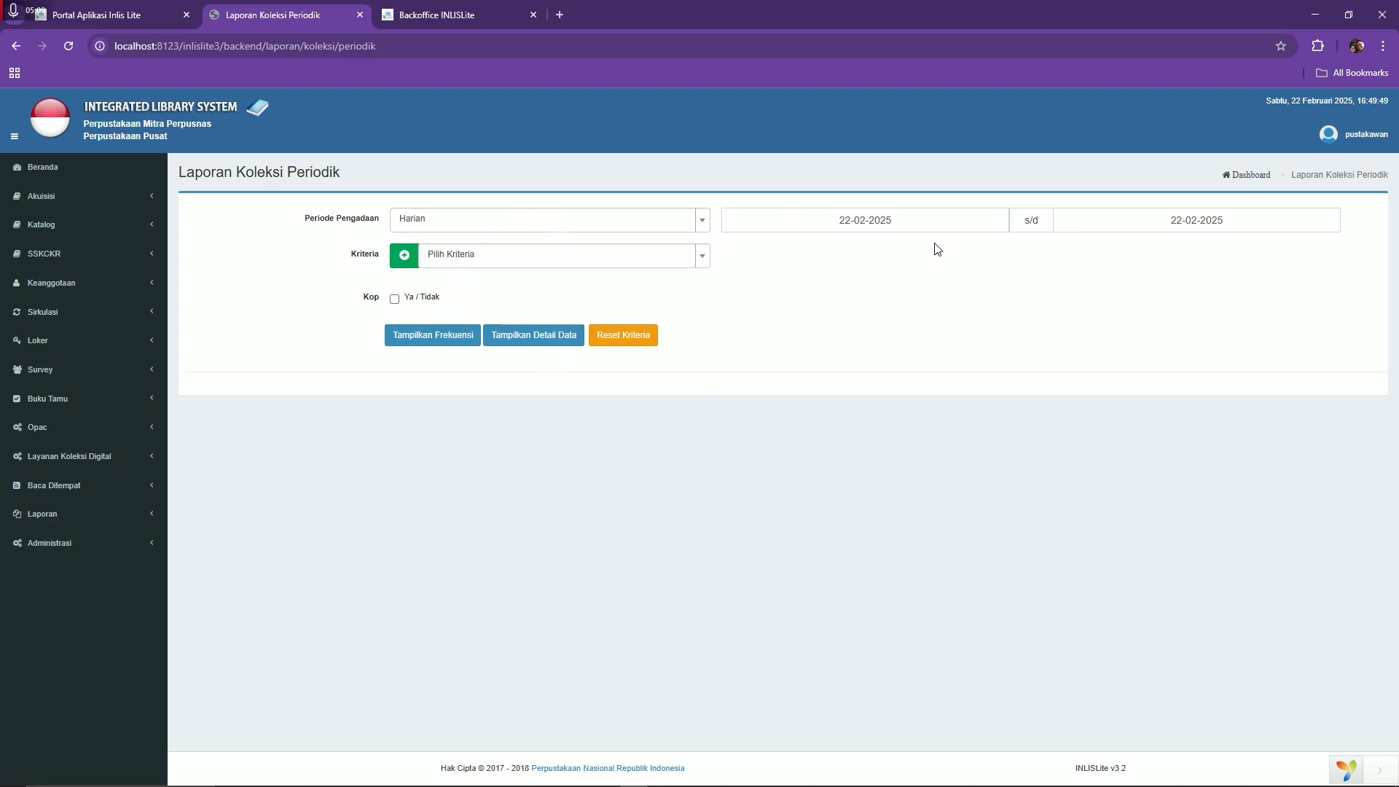
Generate the Lokasi Perpustakaan frequency report PDF totalling 1 title and 2 copies, then return to the dashboard
left_click(478, 268)
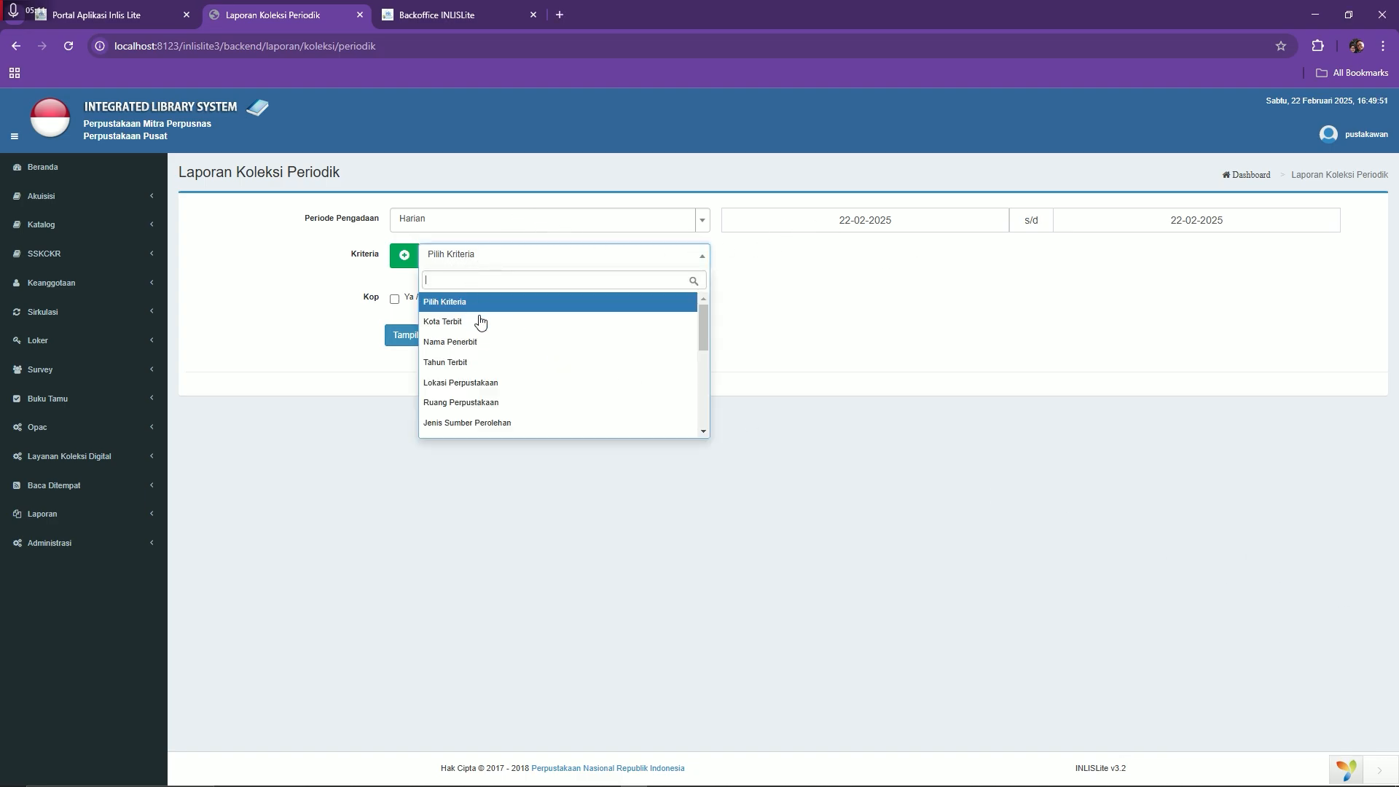
left_click(492, 380)
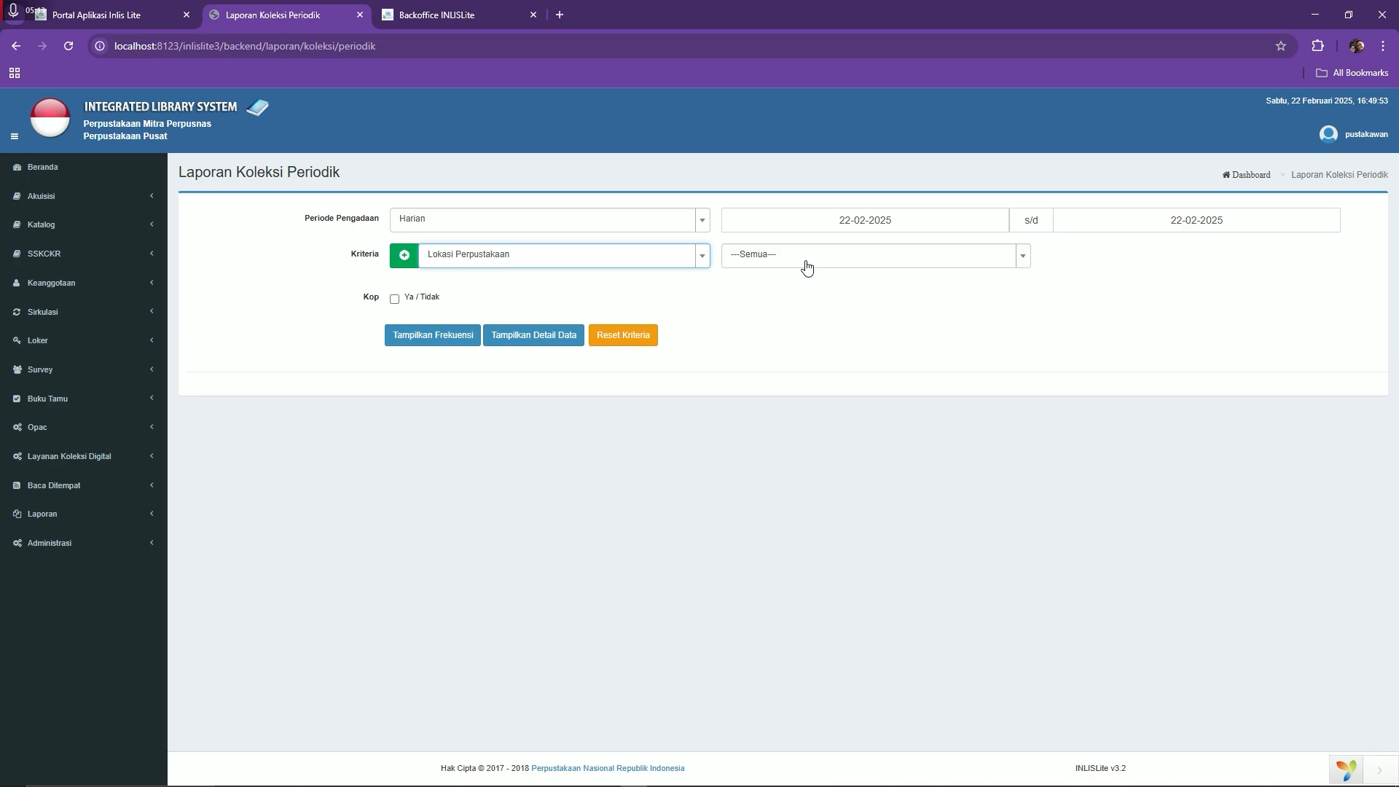
left_click(447, 343)
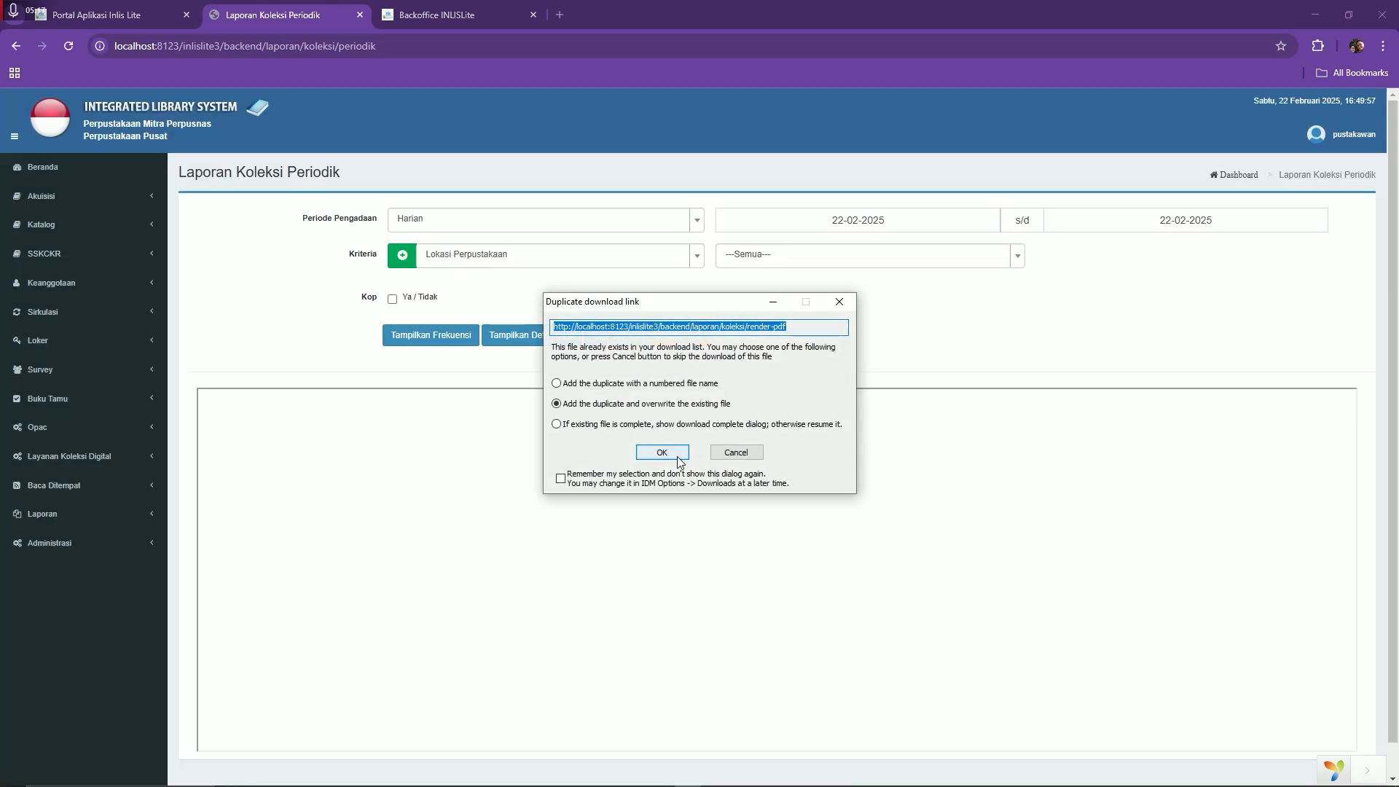
left_click(659, 456)
left_click(694, 464)
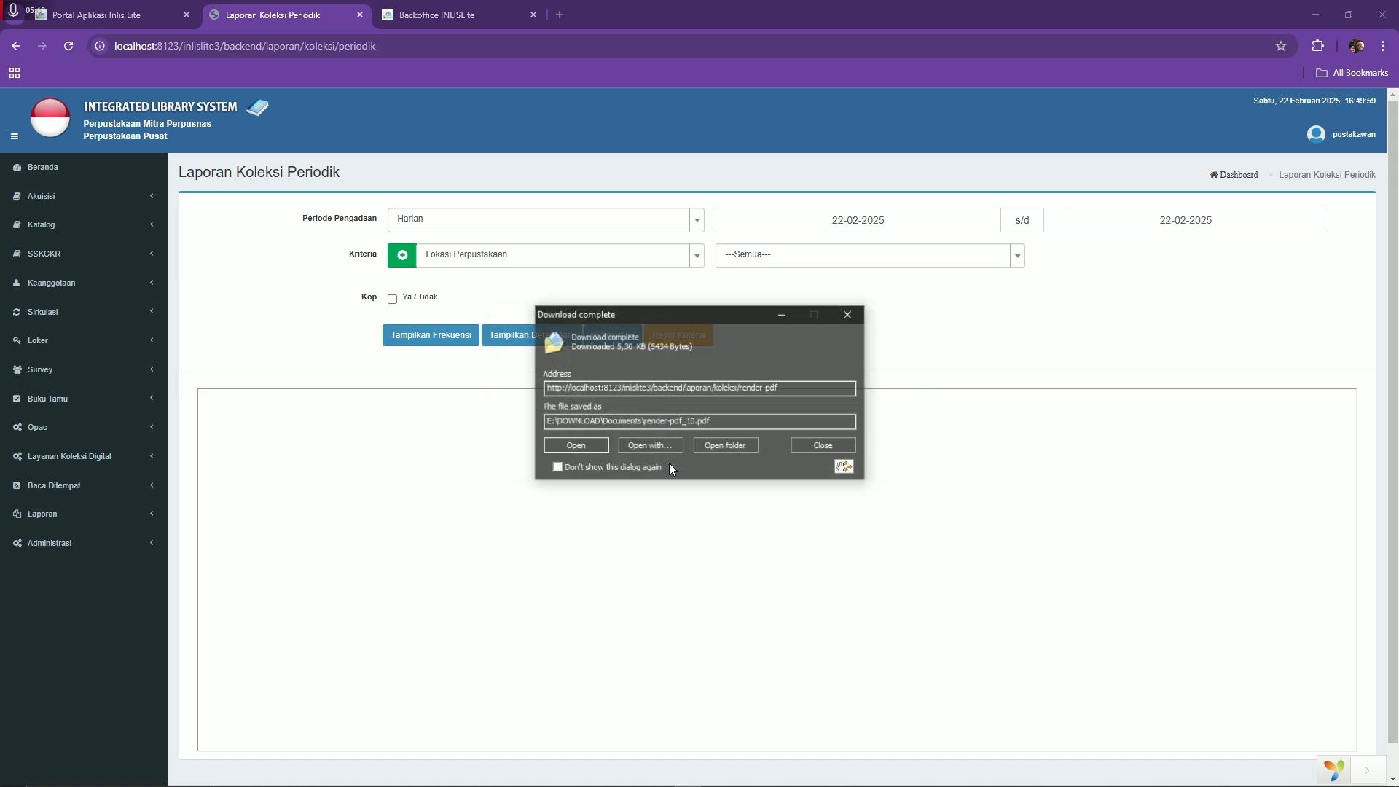
left_click(576, 443)
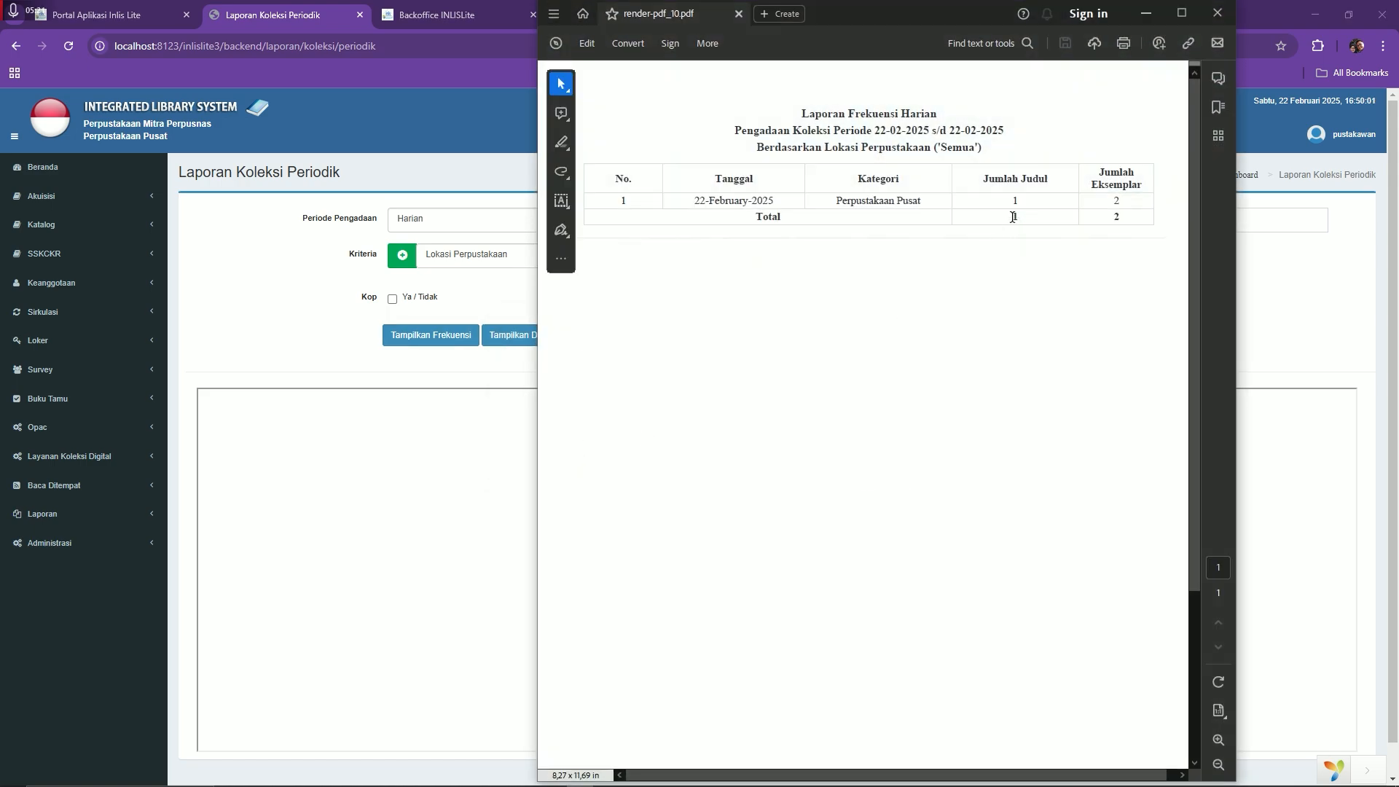
double_click(1109, 201)
left_click(33, 187)
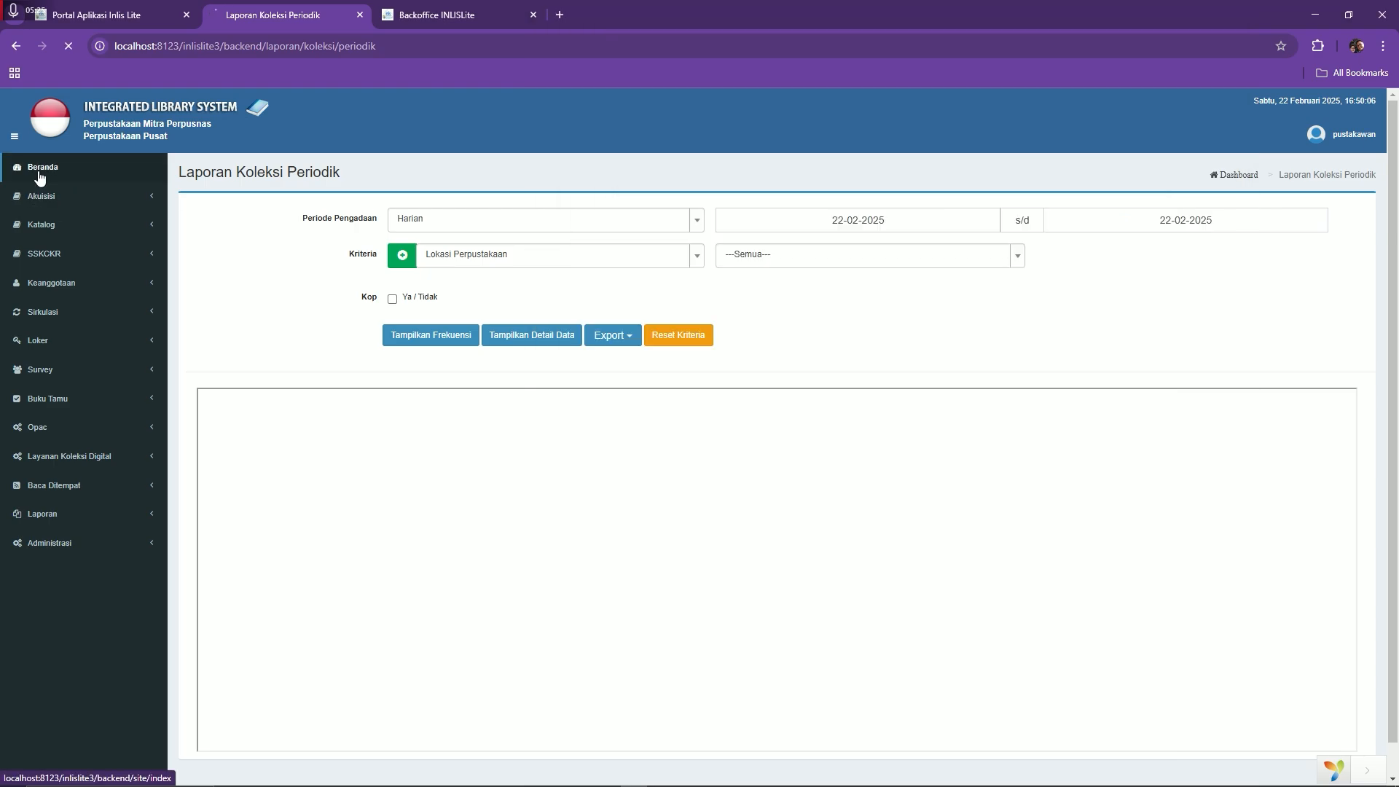
key("alt+Tab")
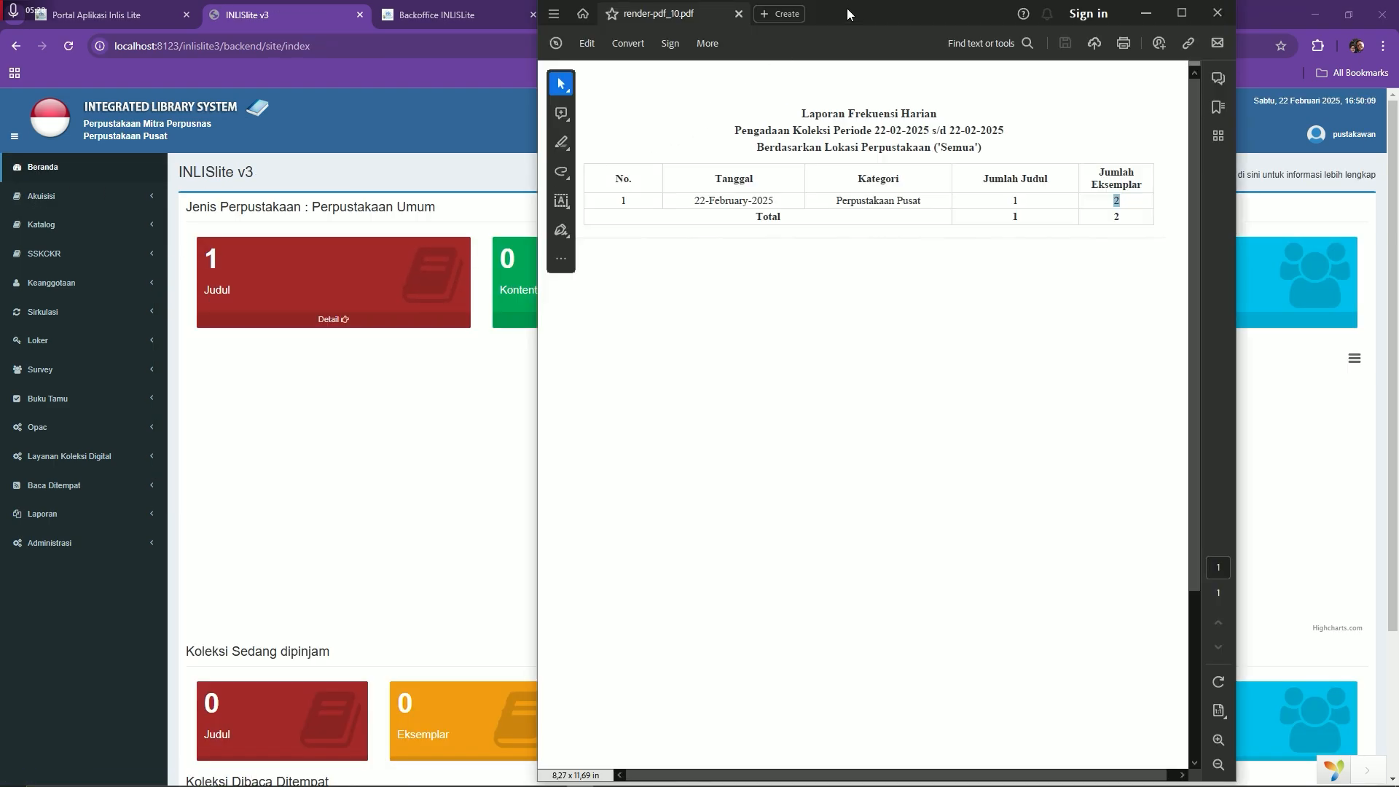
Move the Acrobat report window aside and close the PDF
left_click_drag(847, 13, 525, 348)
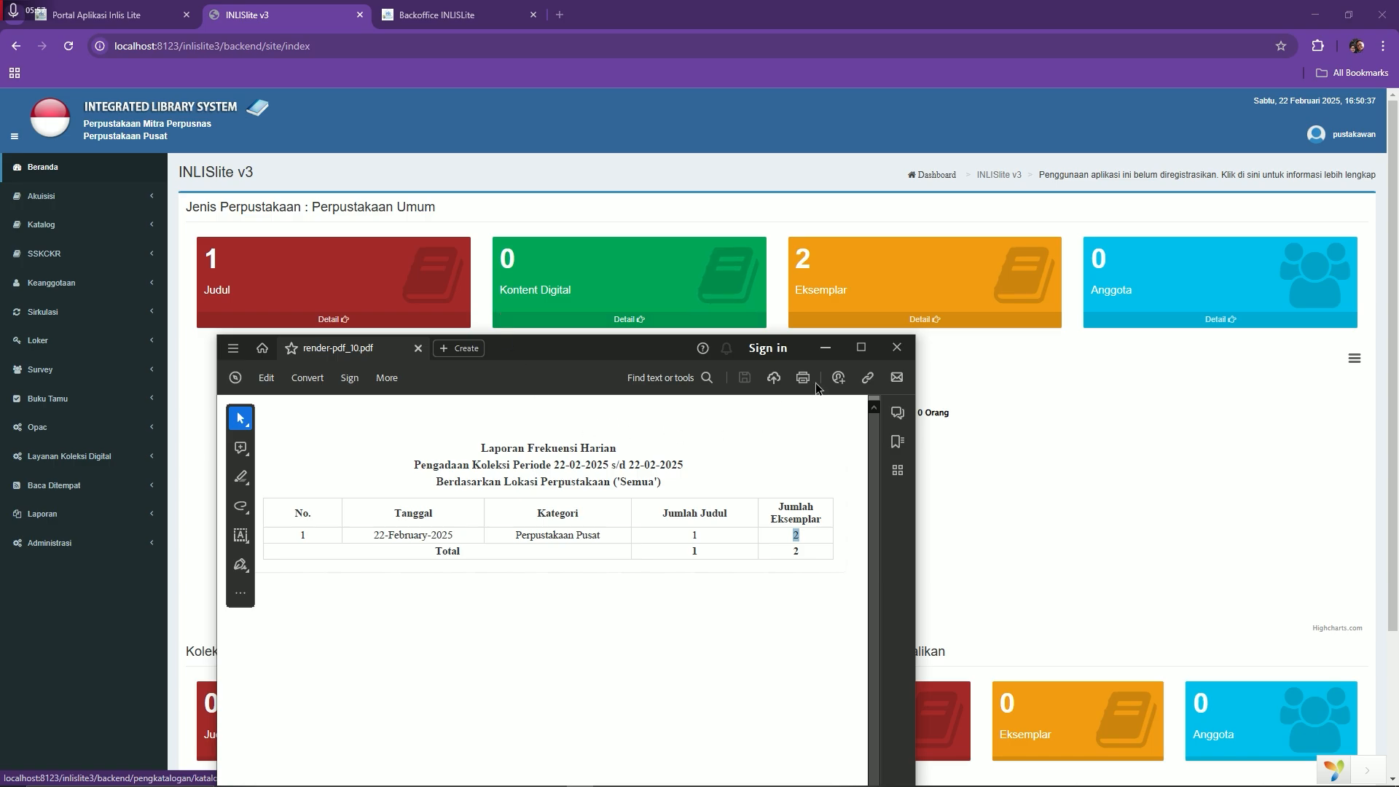
left_click(897, 349)
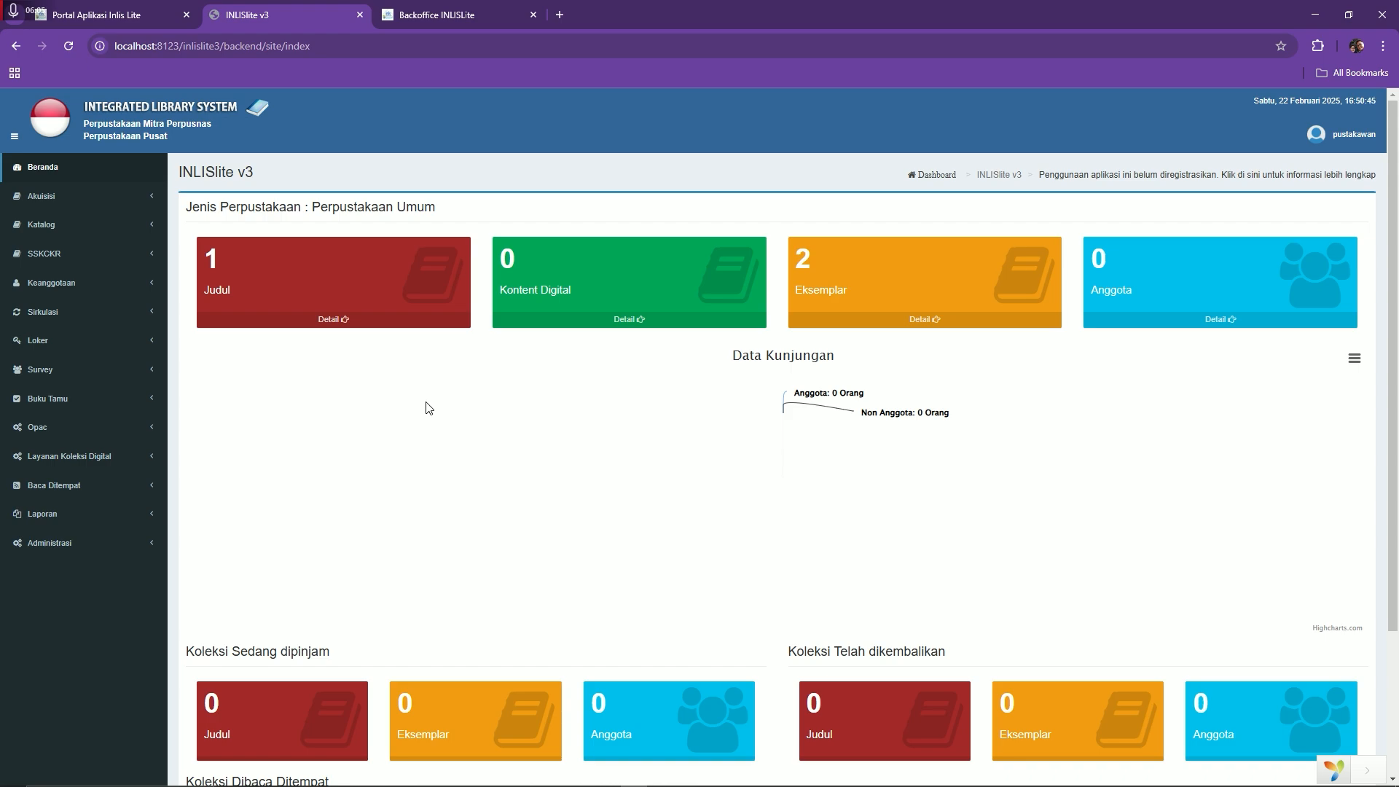
Open Kambing Jantan from Daftar Katalog and tick both of its copies on the Koleksi tab
left_click(67, 225)
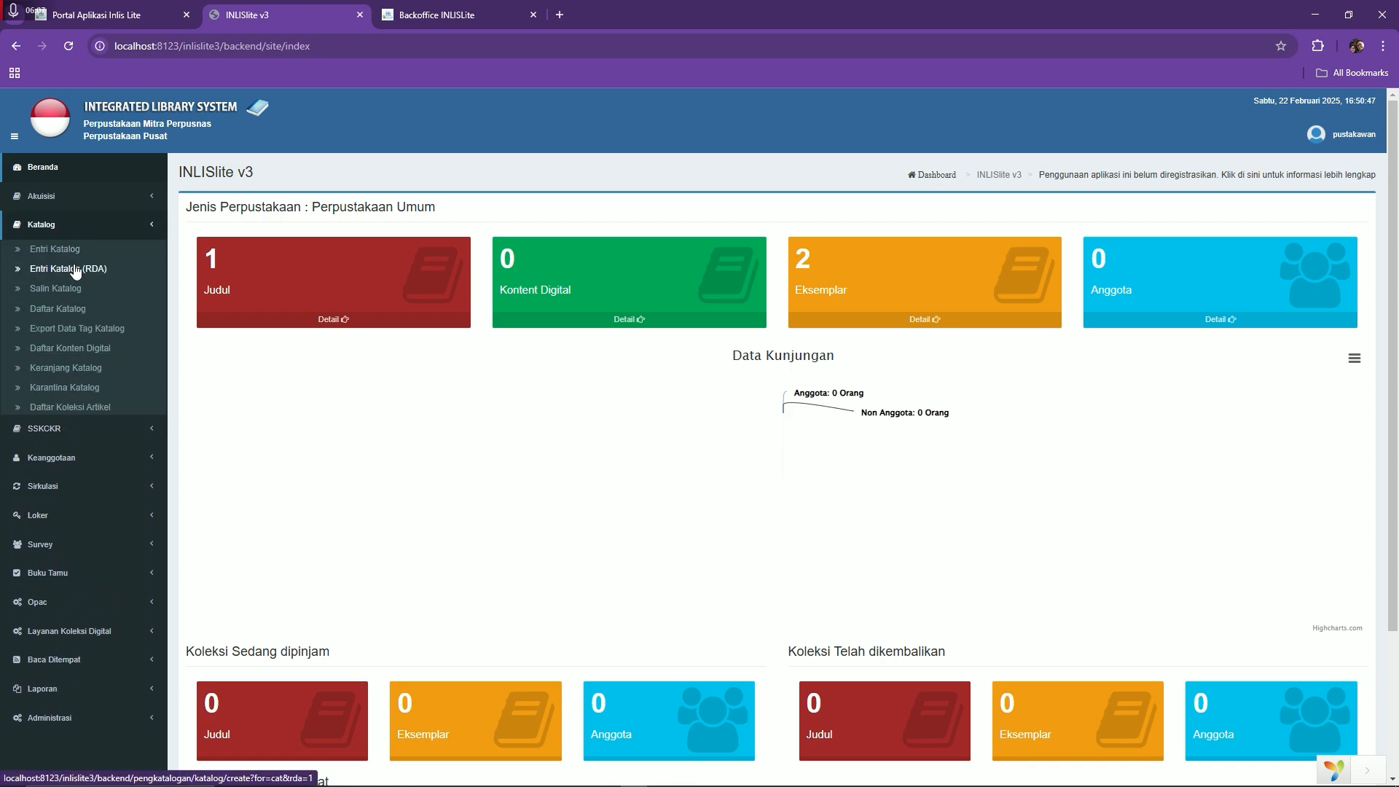
left_click(75, 311)
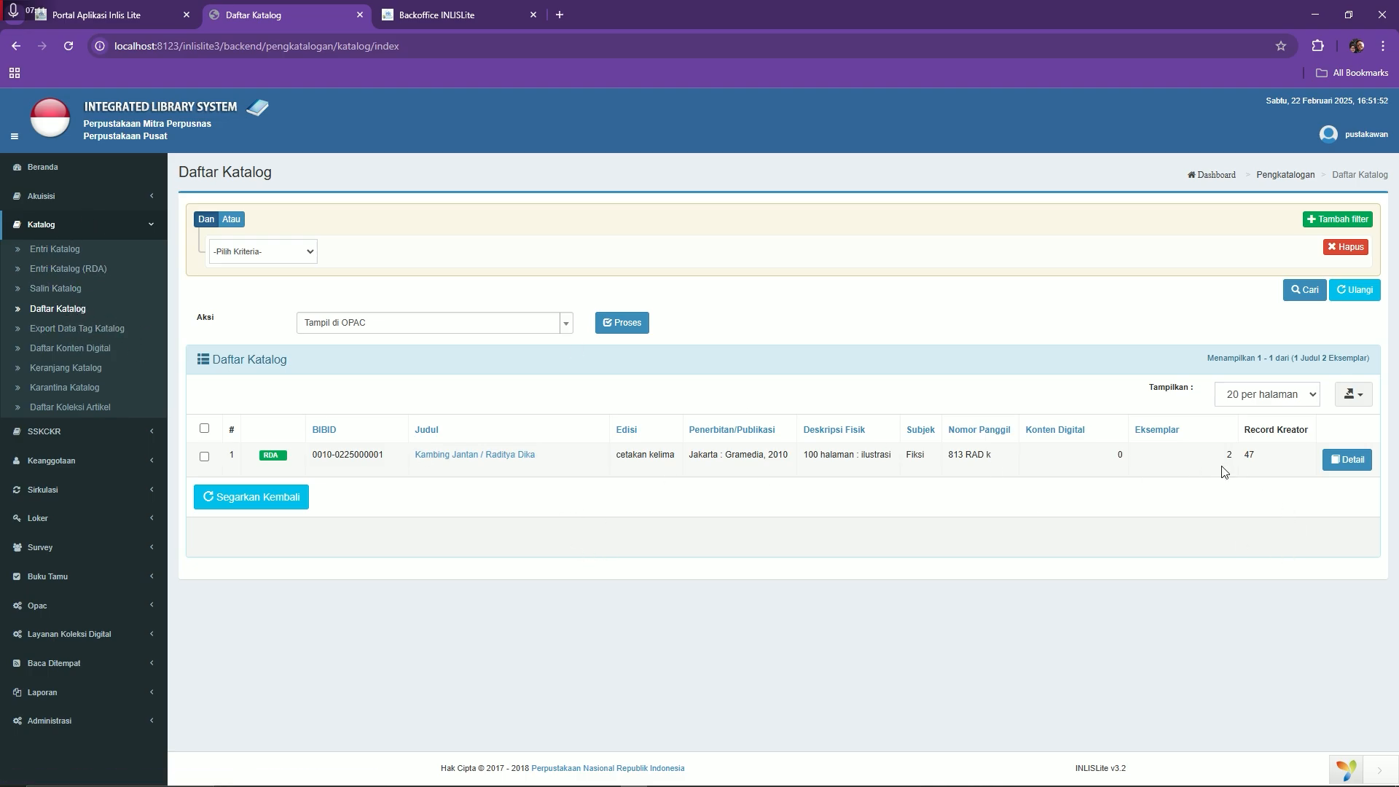
left_click(474, 462)
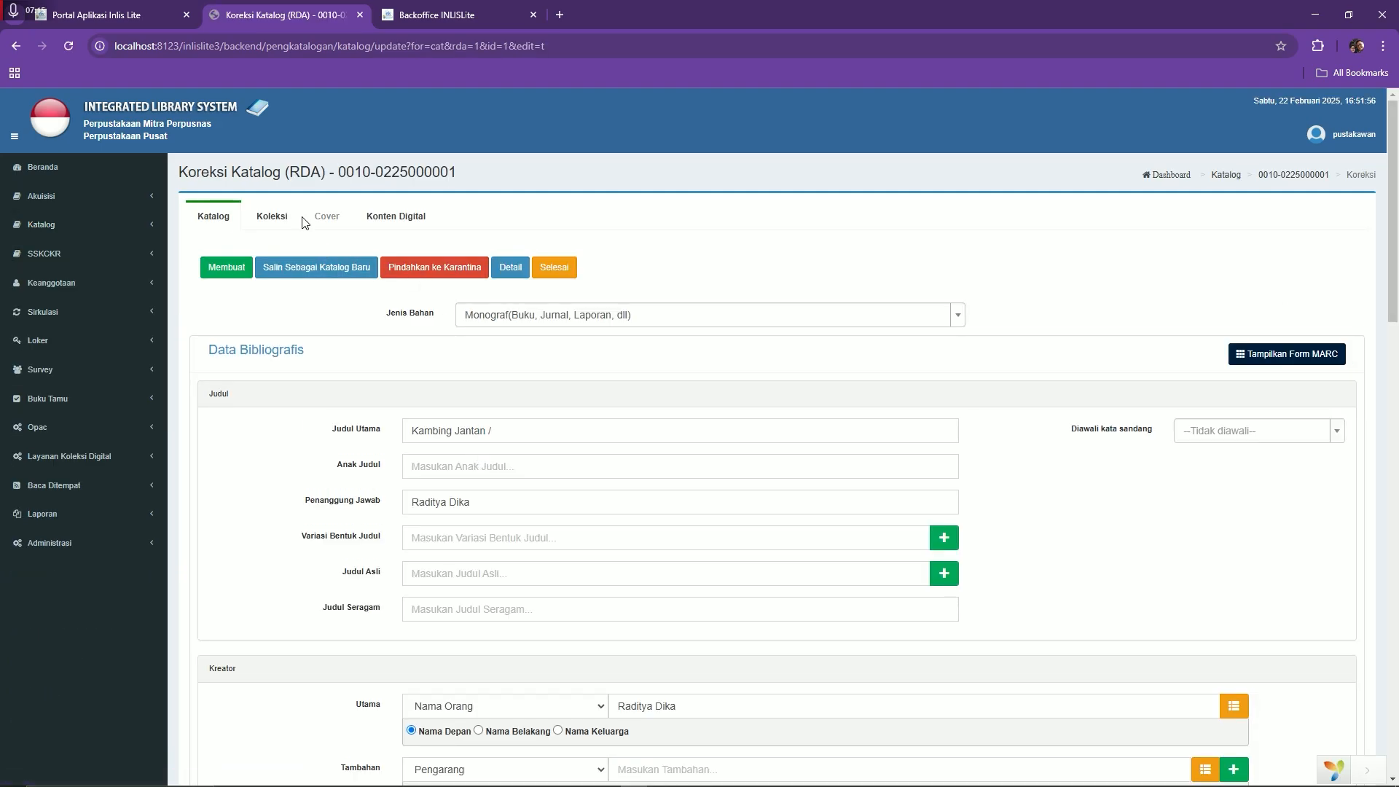
left_click(284, 225)
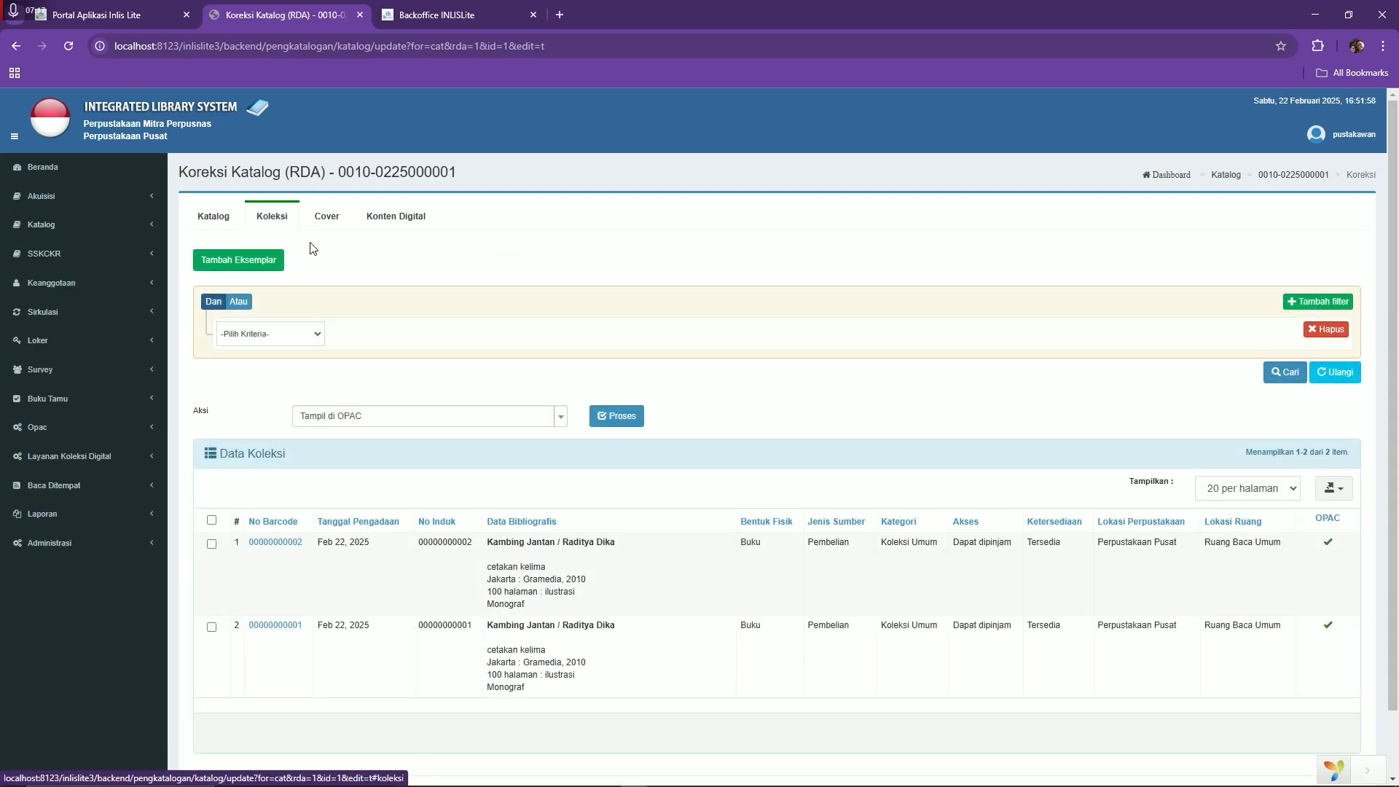
left_click(212, 520)
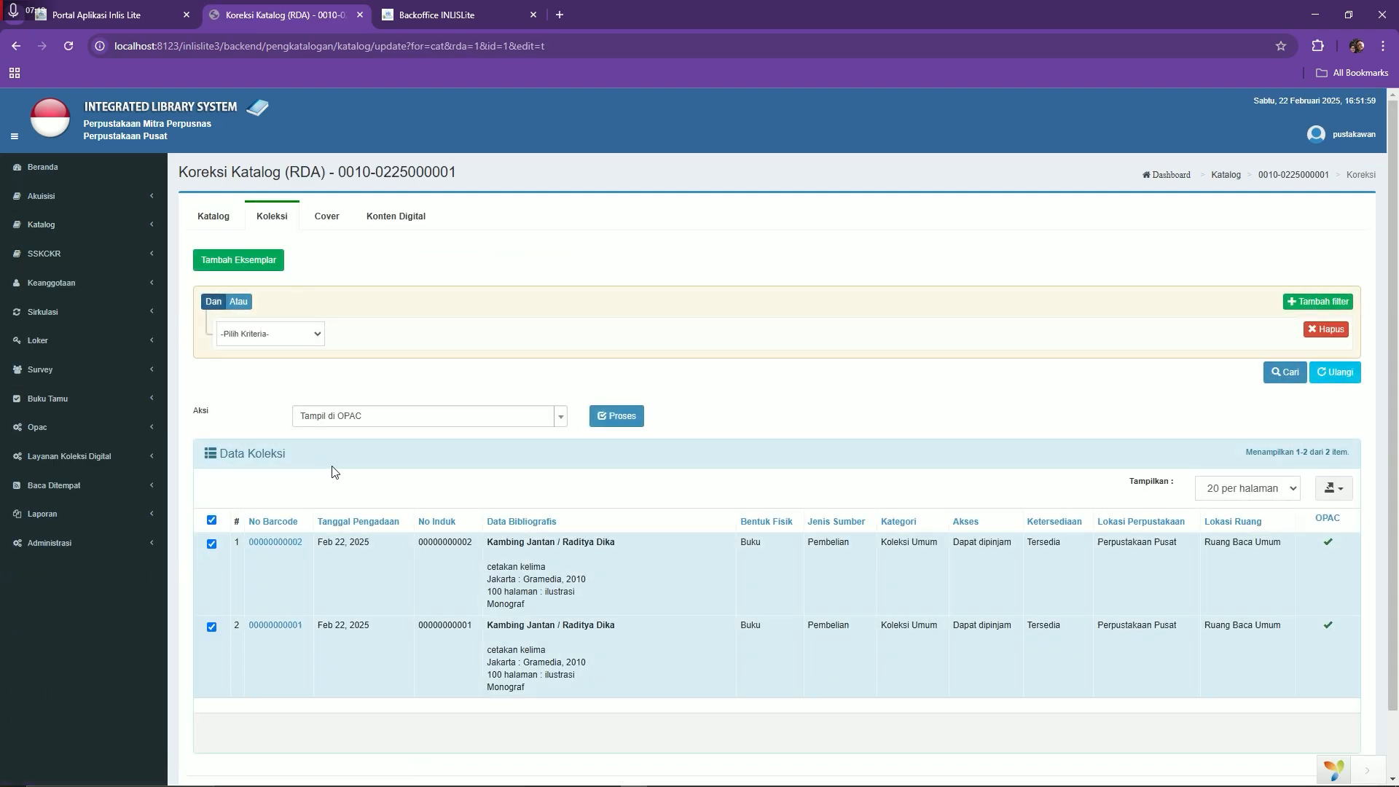
Apply the 'Karantina Data' bulk action to both Kambing Jantan copies and confirm 'OK, Karantinakan!'
left_click(393, 415)
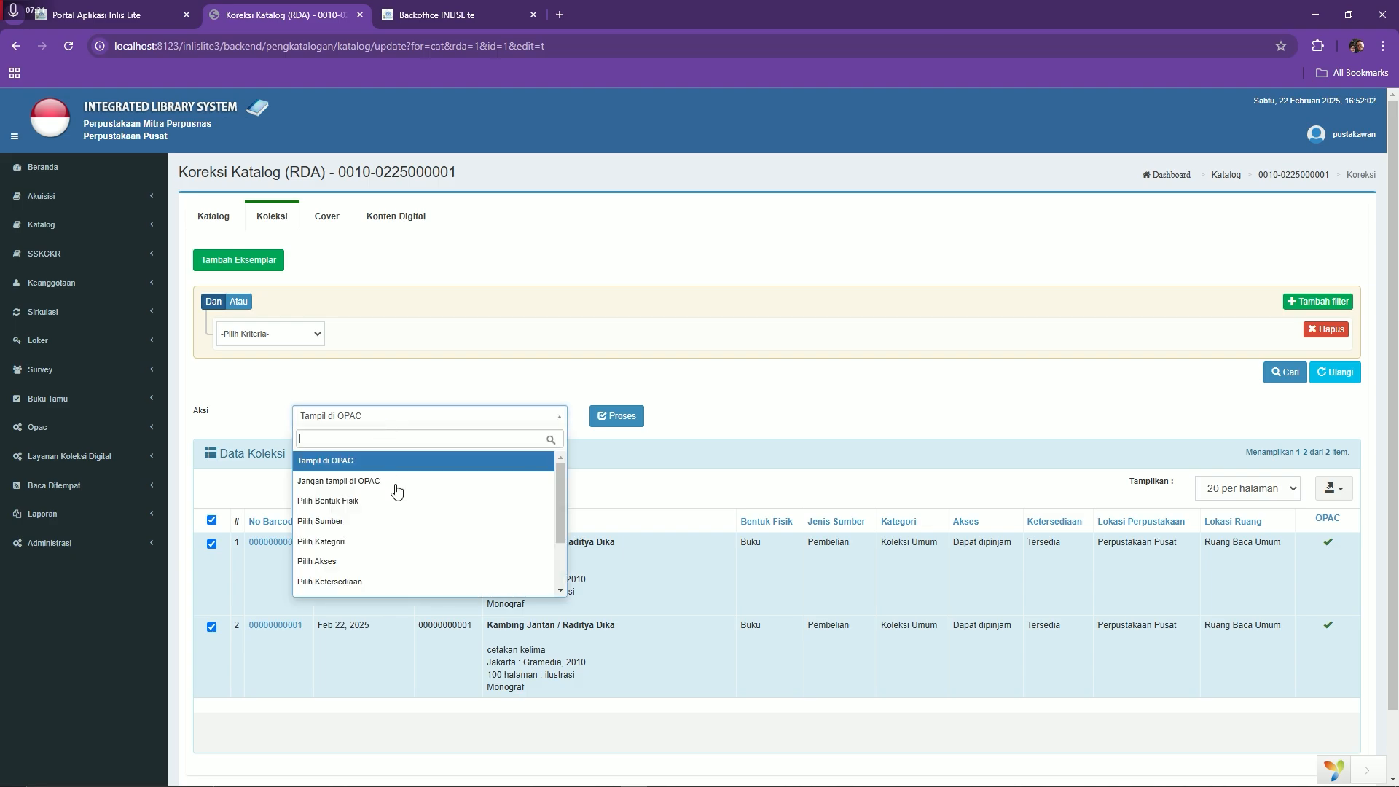
scroll(400, 484, "down", 2)
left_click(395, 417)
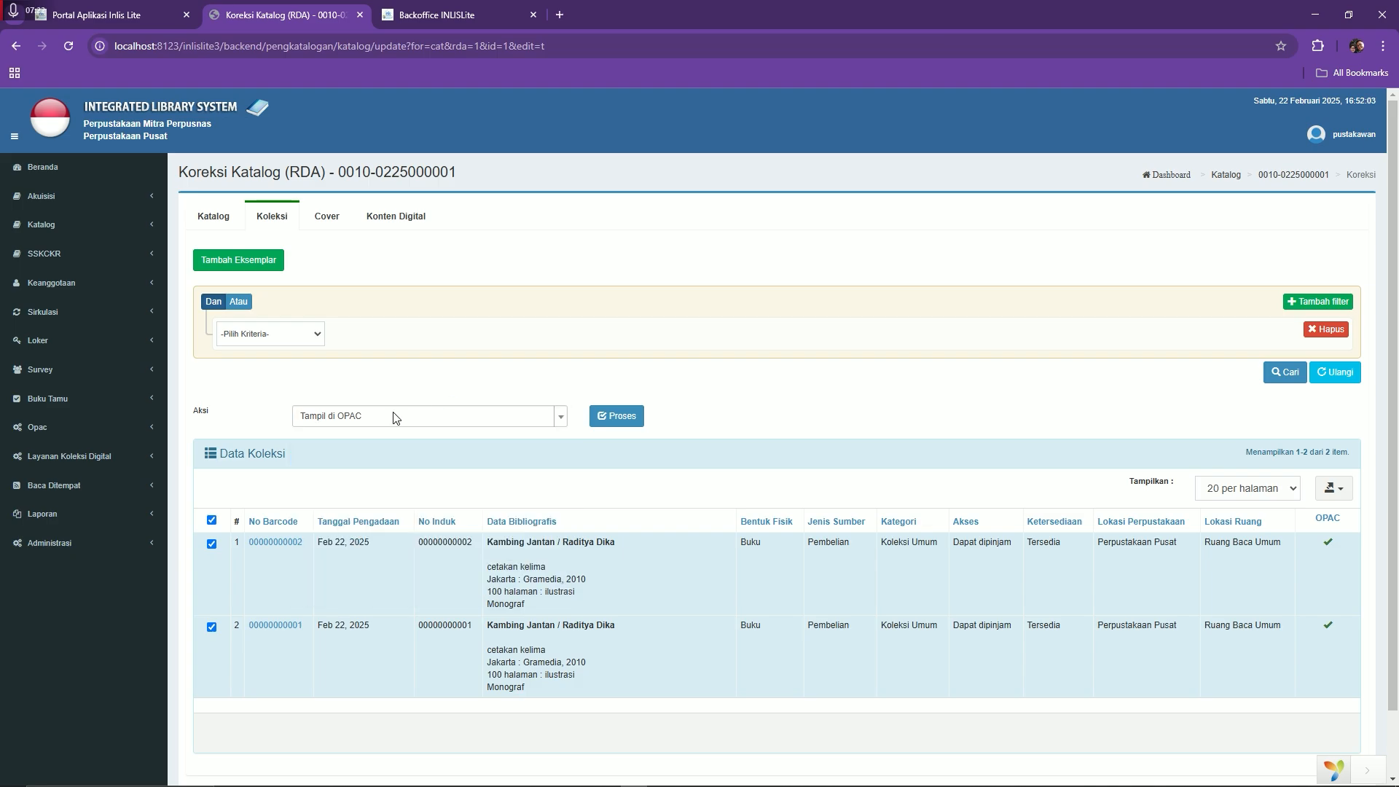
left_click(352, 421)
scroll(352, 546, "down", 2)
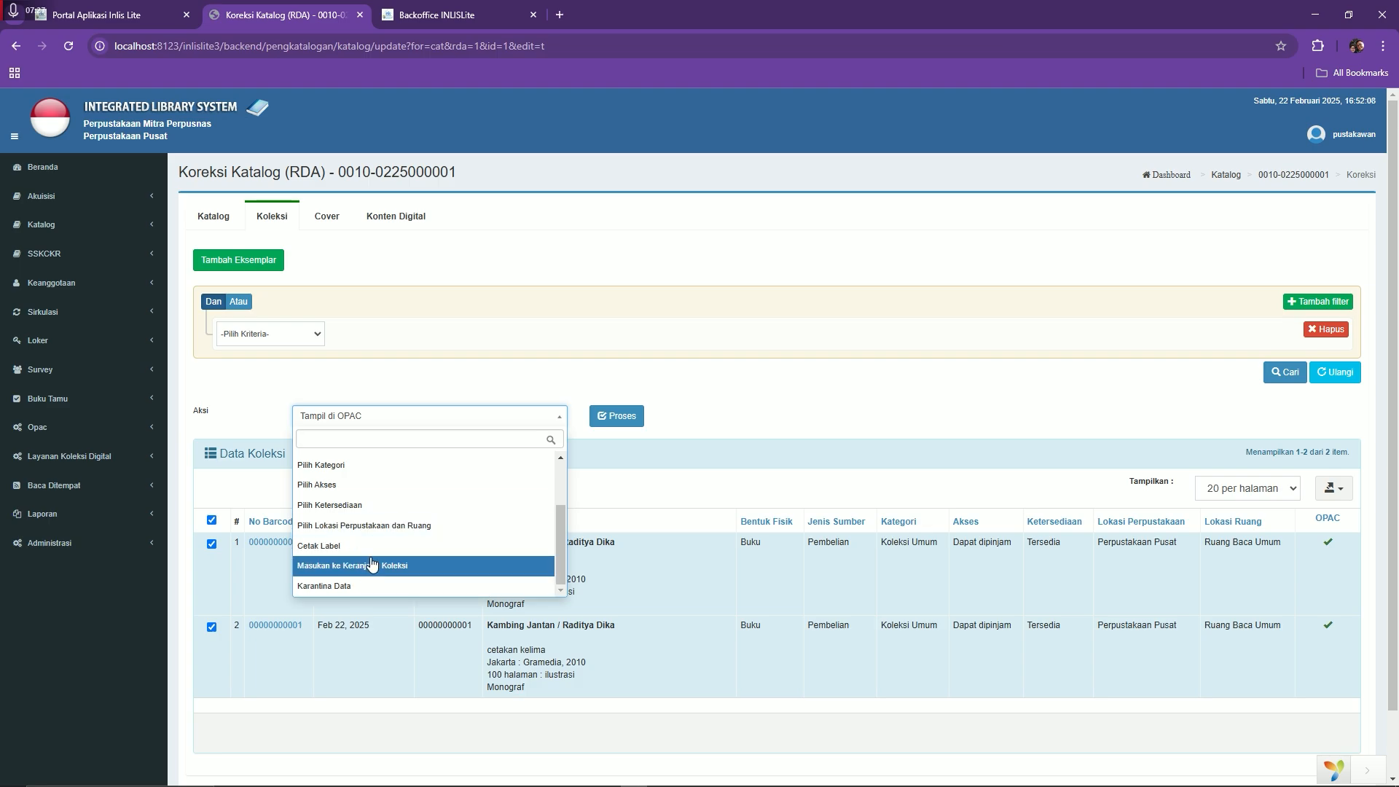
scroll(371, 564, "up", 2)
scroll(374, 552, "down", 2)
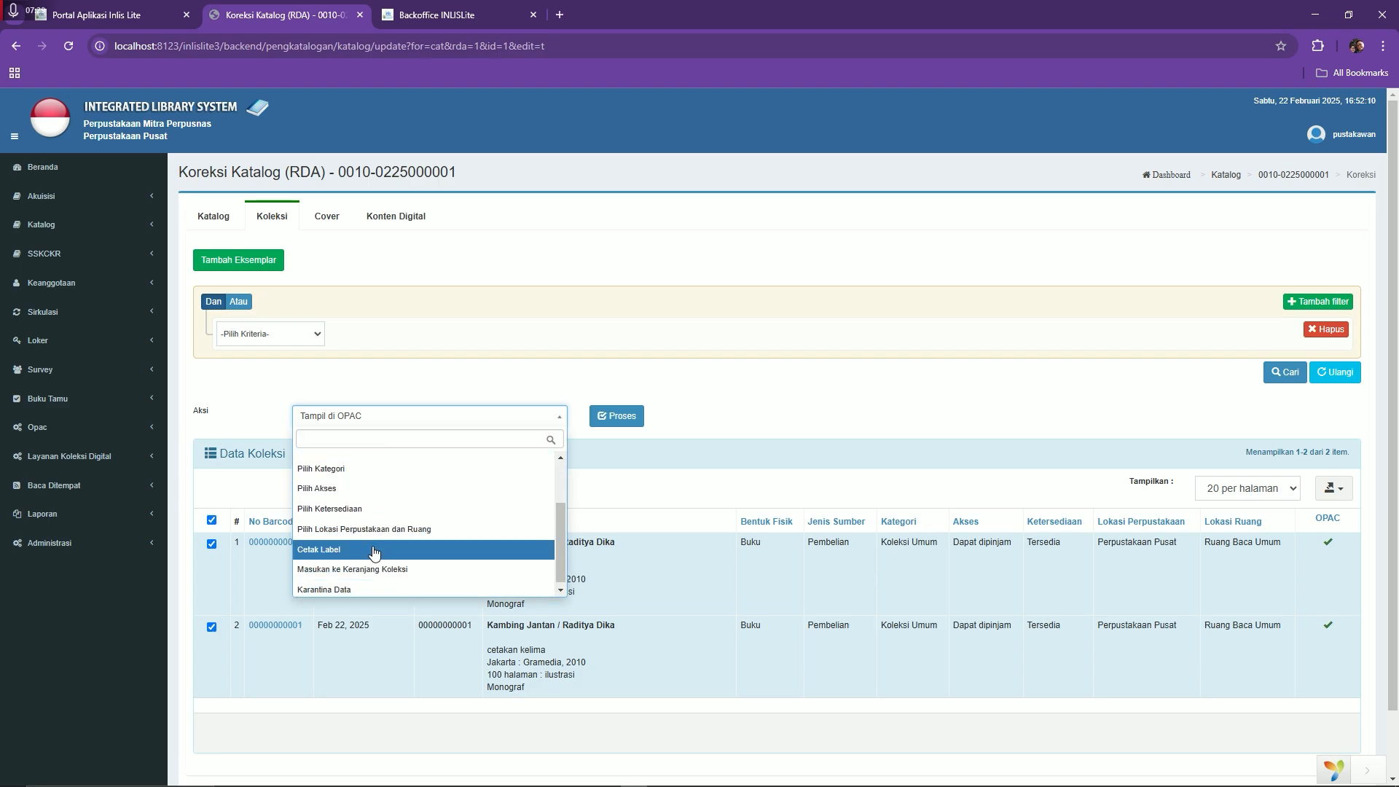
left_click(370, 585)
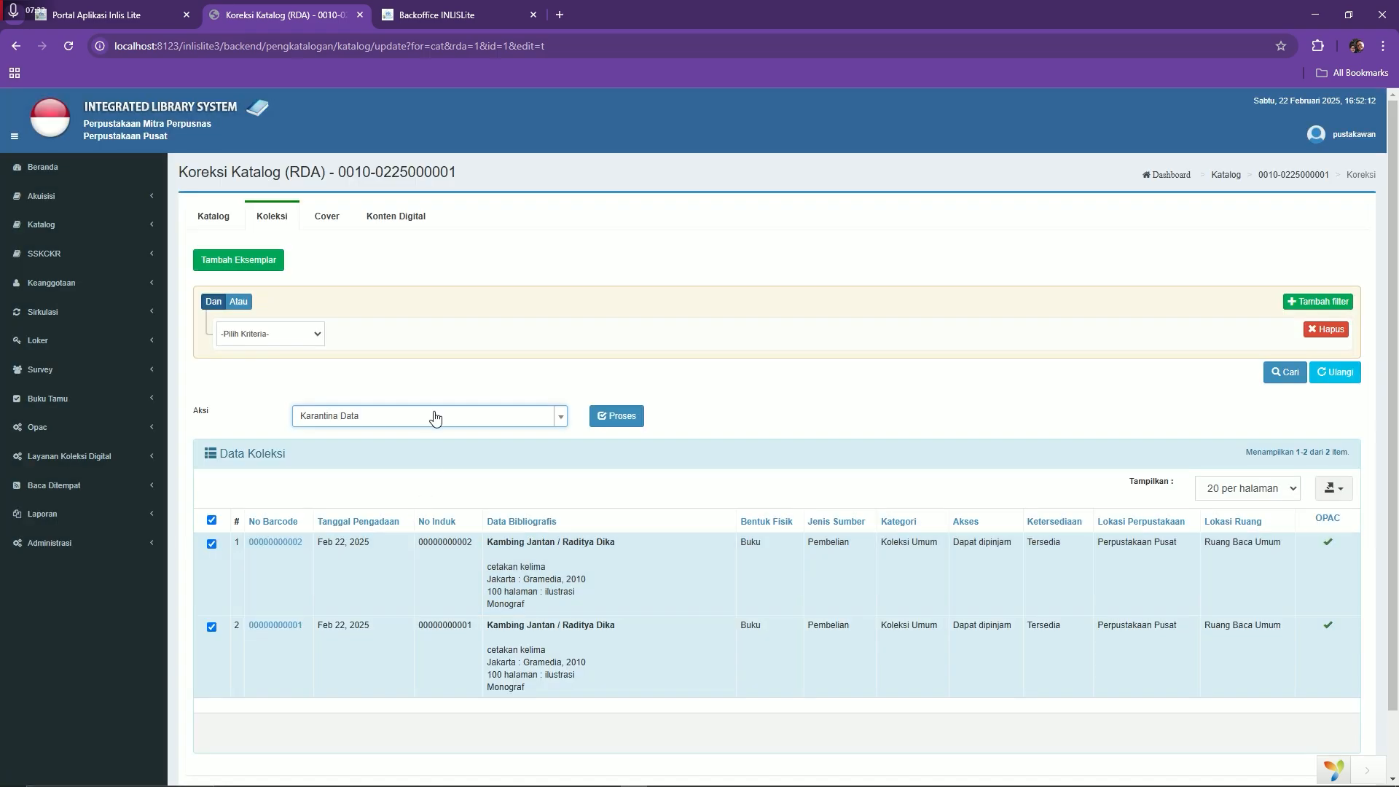
left_click(635, 419)
left_click(700, 465)
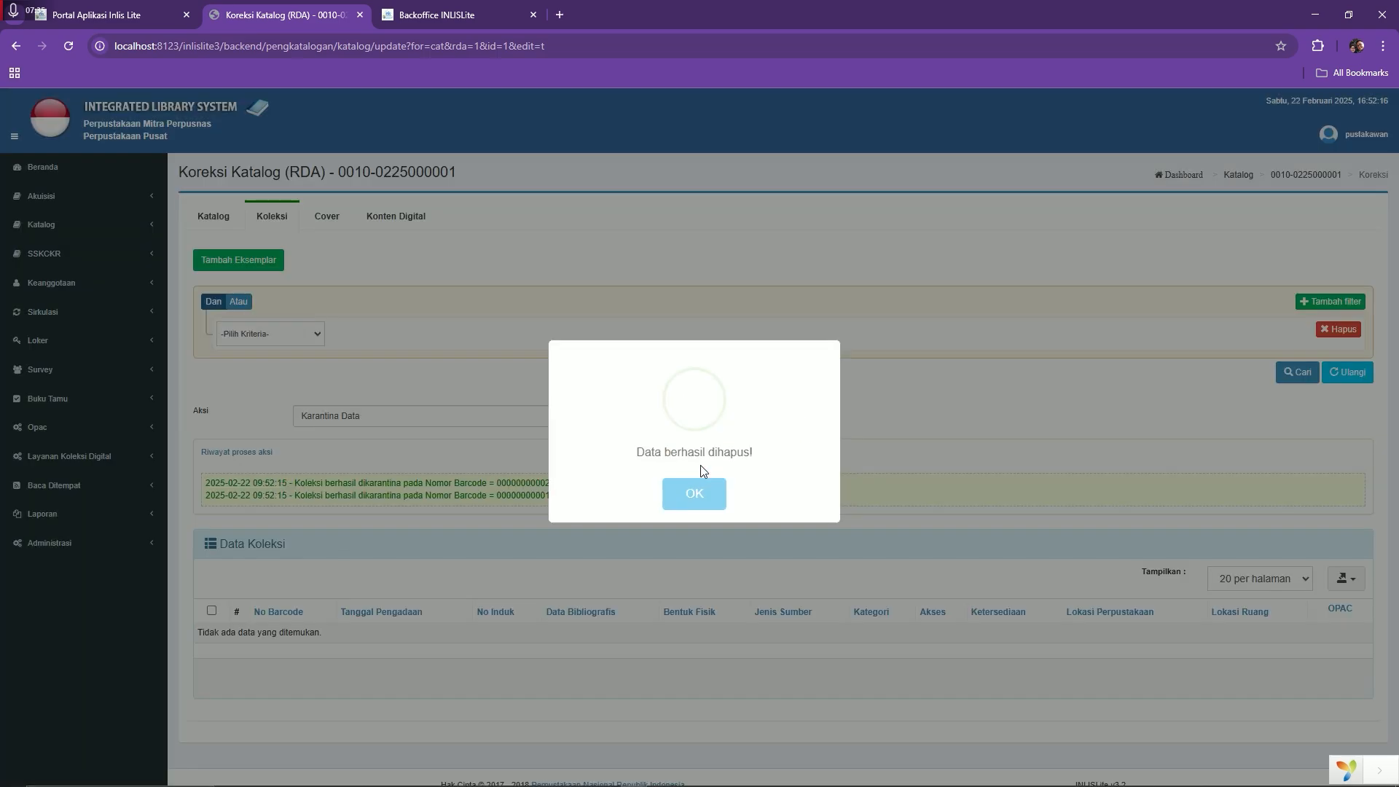
left_click(693, 501)
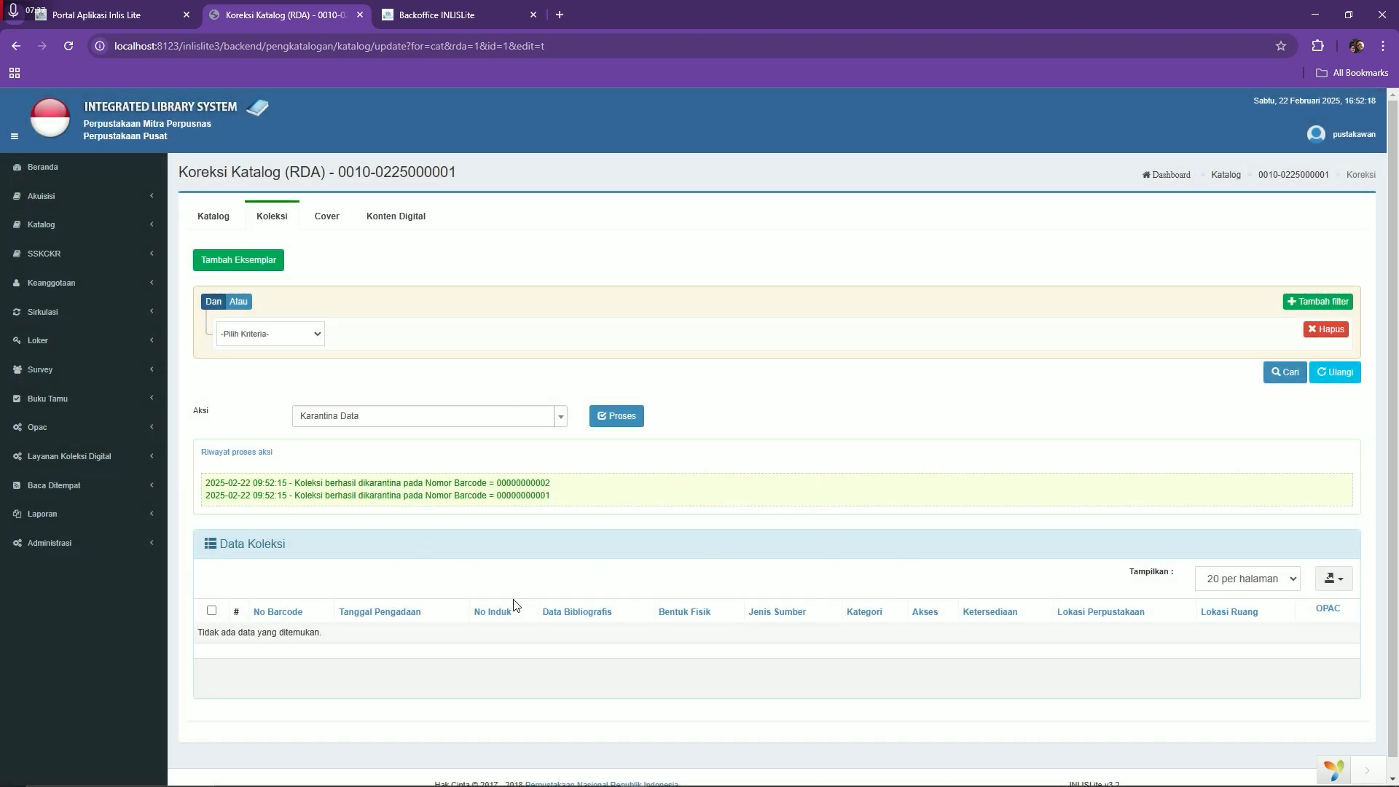
Check the record's Katalog and Koleksi tabs, then open Daftar Katalog showing Kambing Jantan with 0 copies
left_click(214, 216)
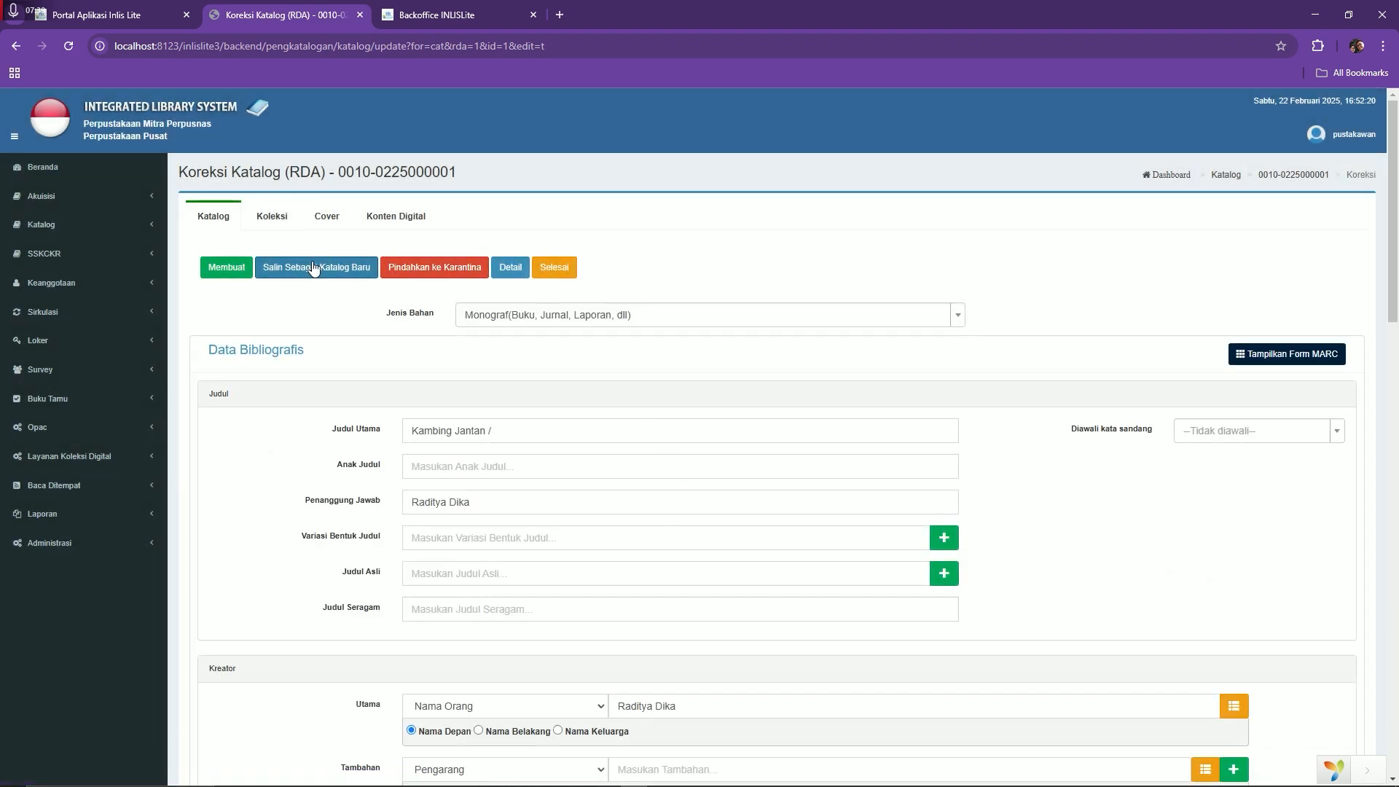
left_click(288, 216)
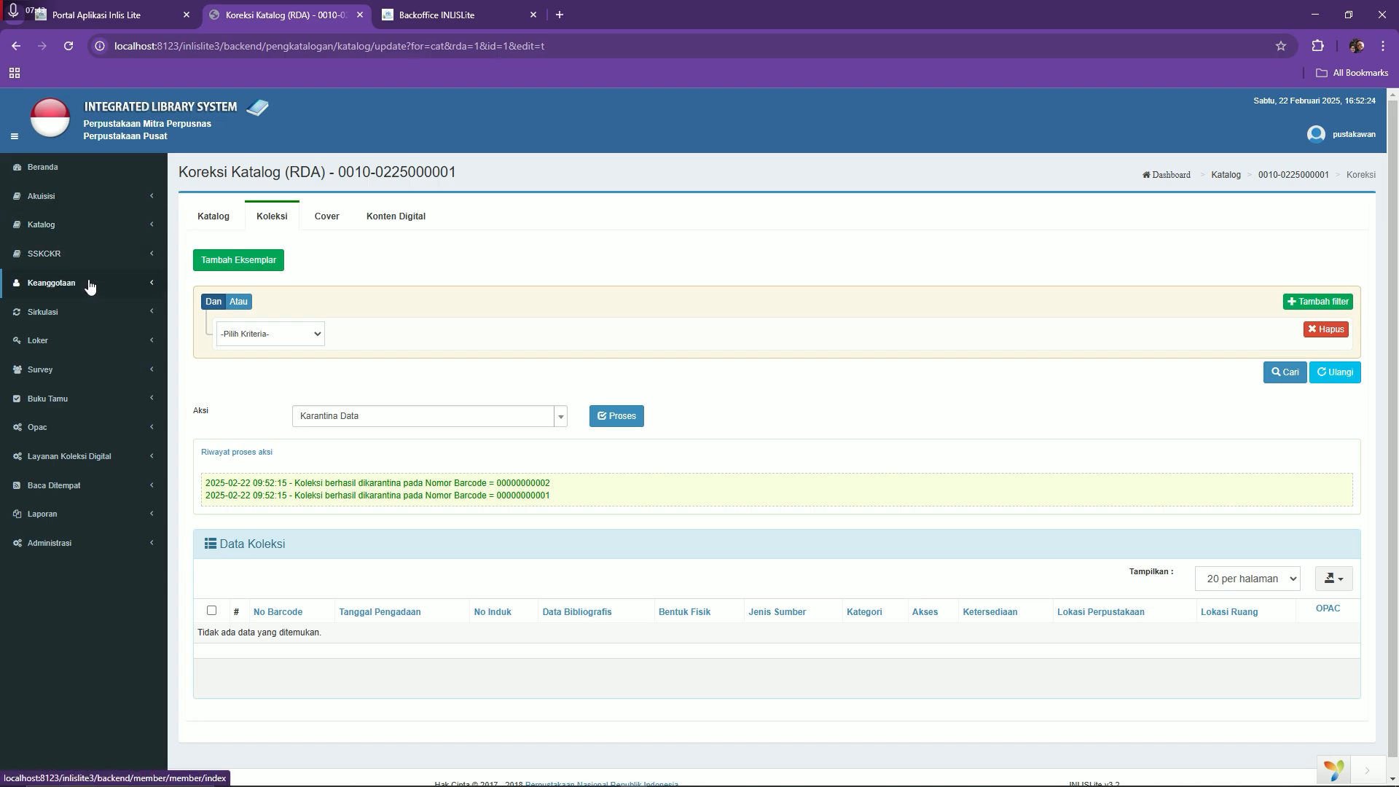
left_click(95, 225)
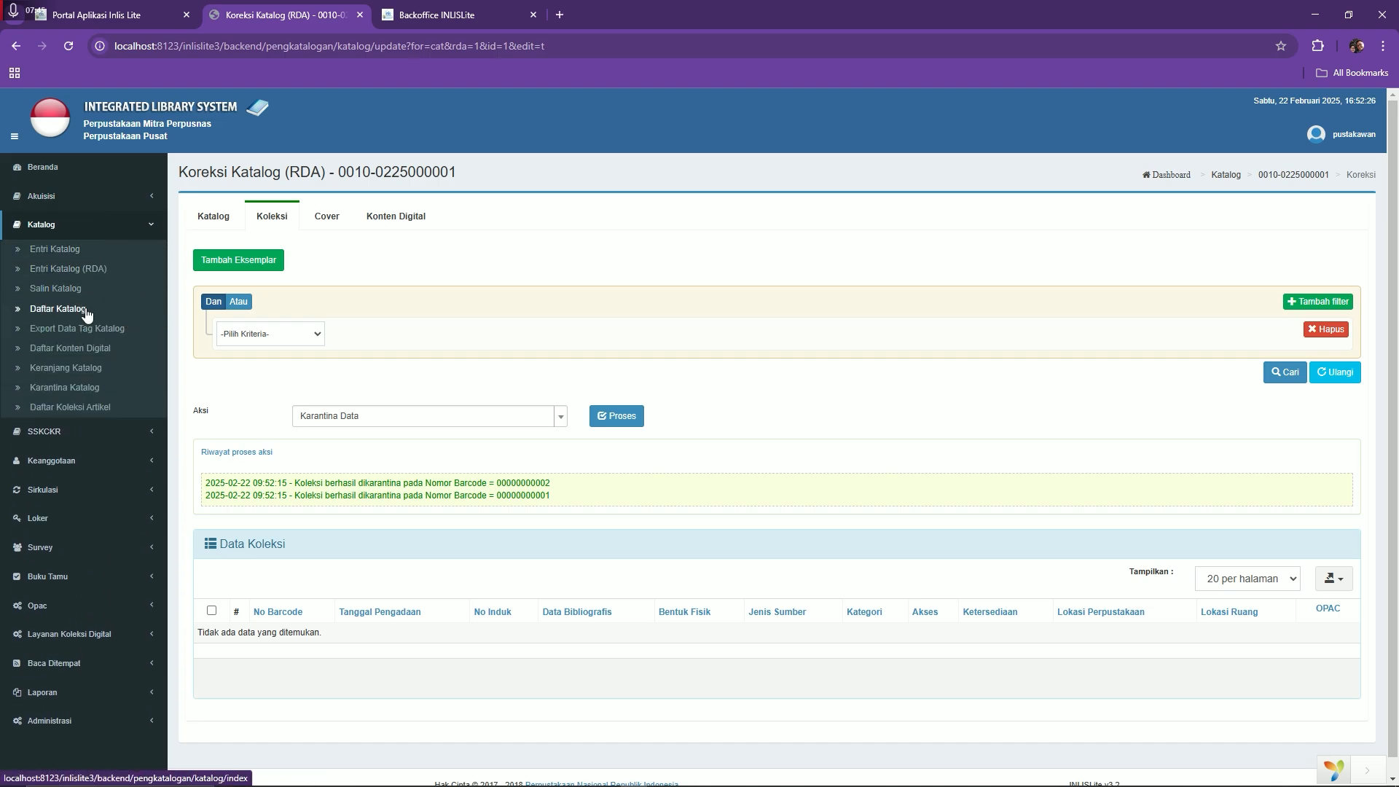
left_click(85, 311)
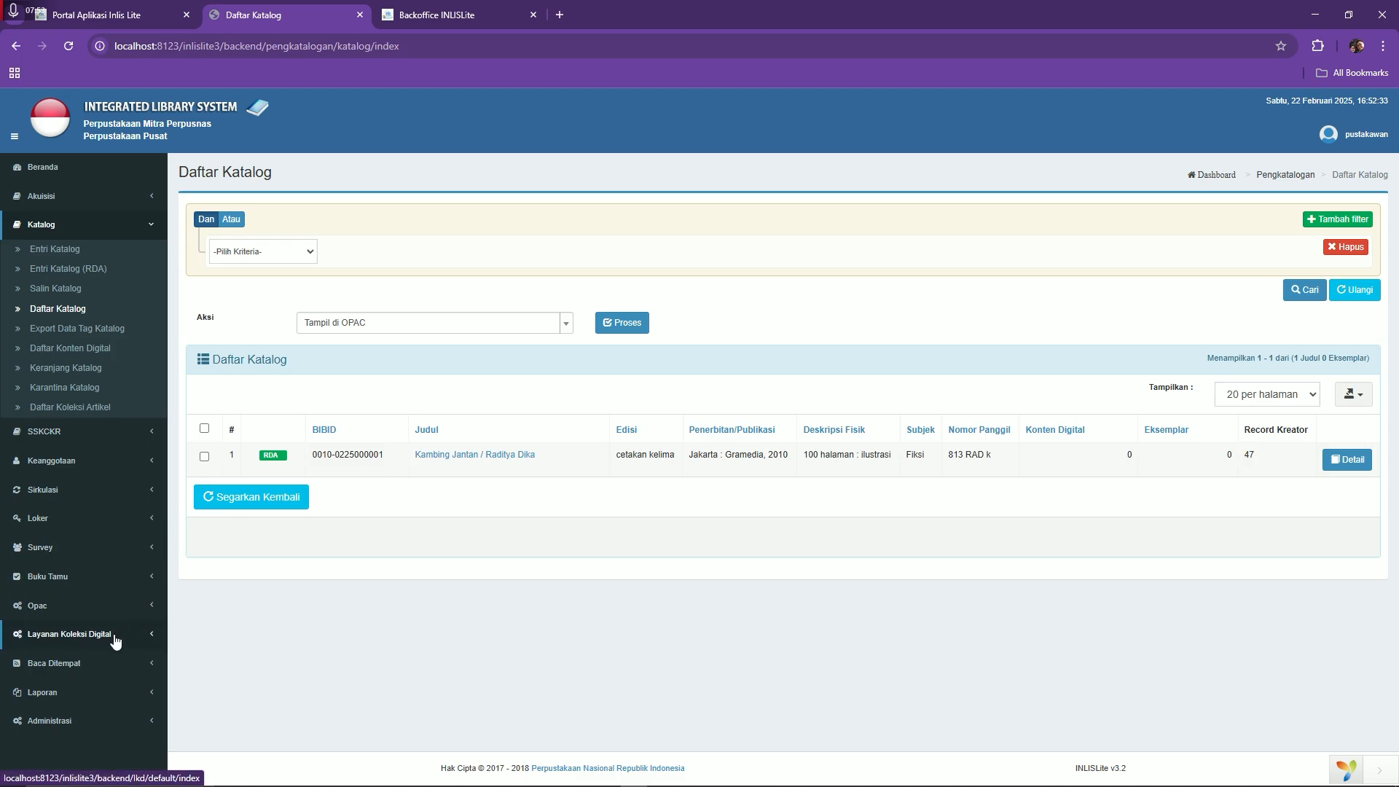
Generate the Laporan Koleksi Per Periodik frequency report with Kriteria set to Lokasi Perpustakaan
left_click(62, 172)
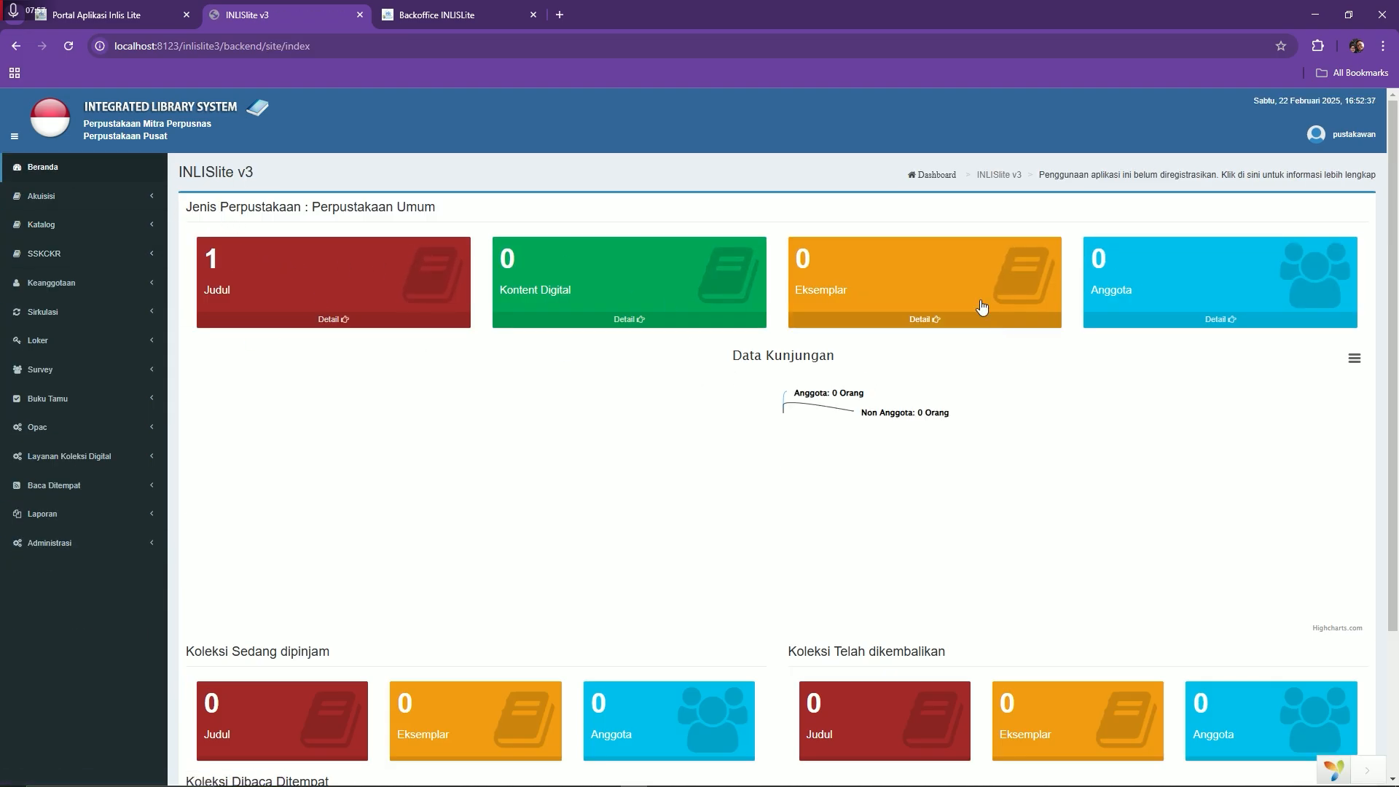
left_click(75, 518)
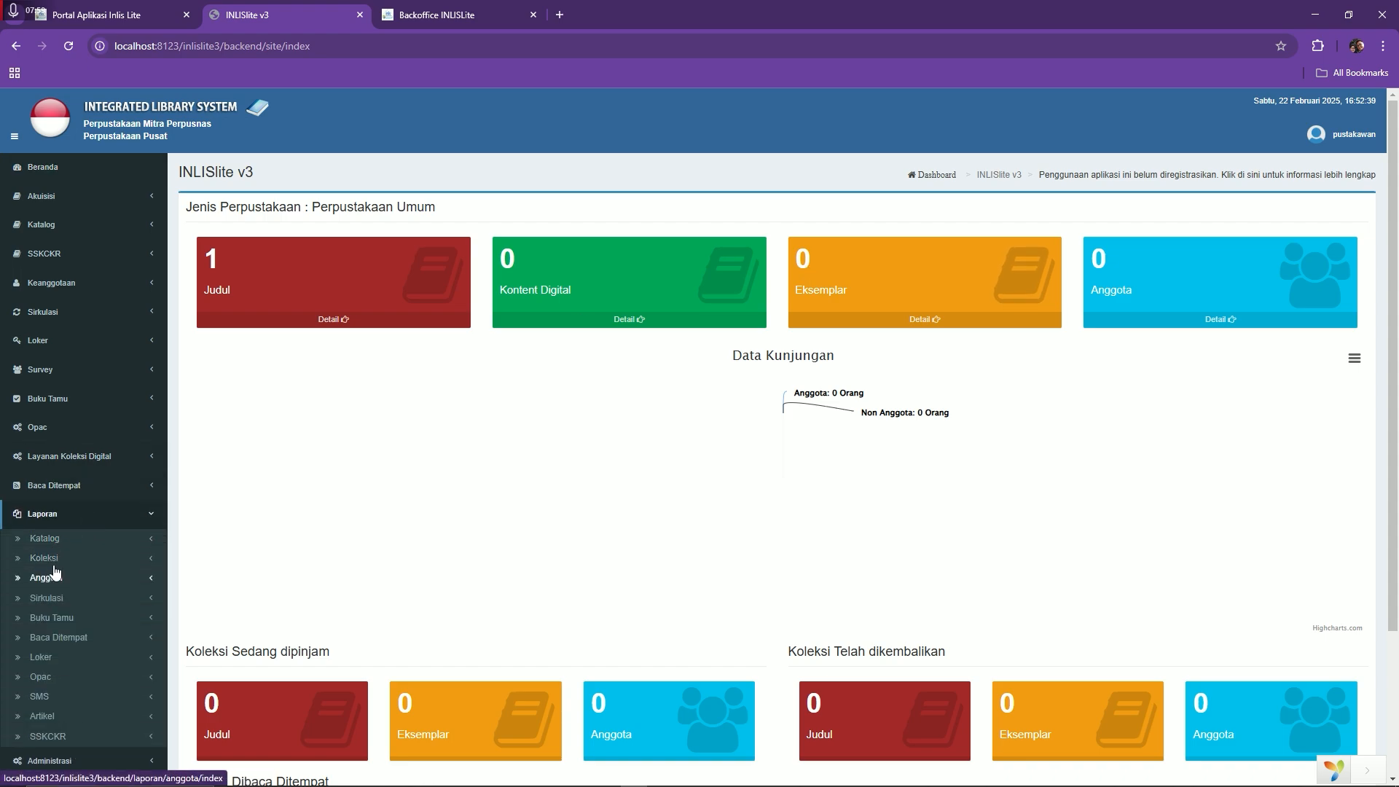
left_click(84, 559)
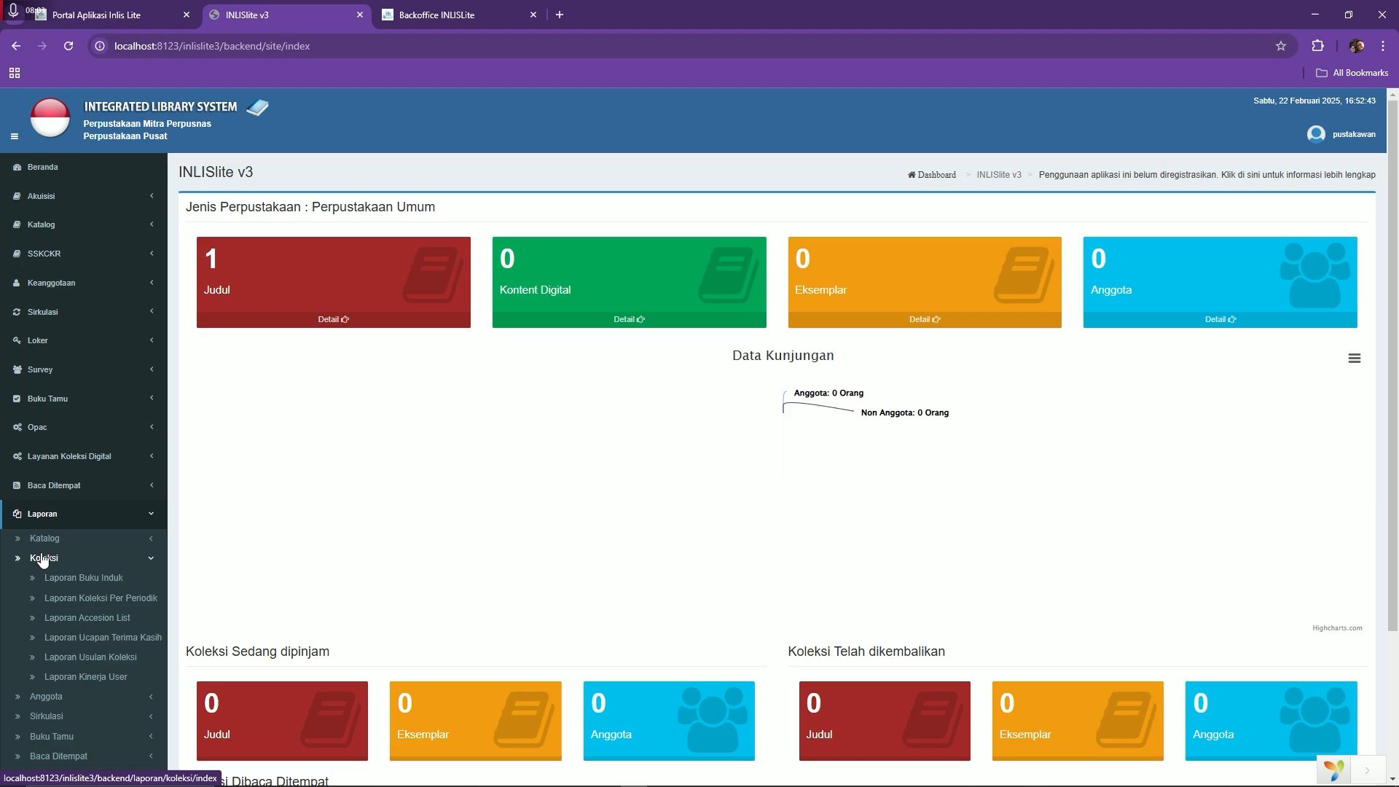
left_click(115, 598)
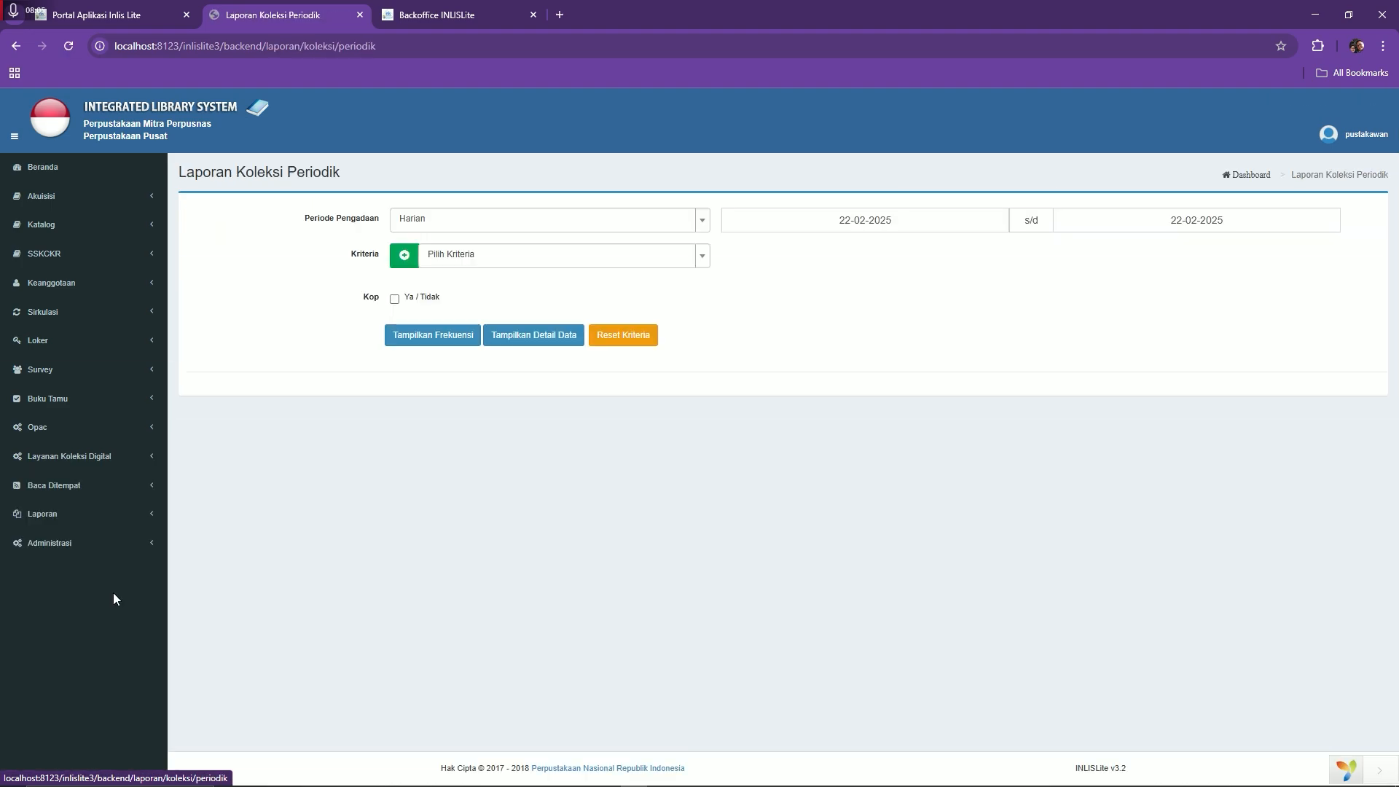
left_click(511, 264)
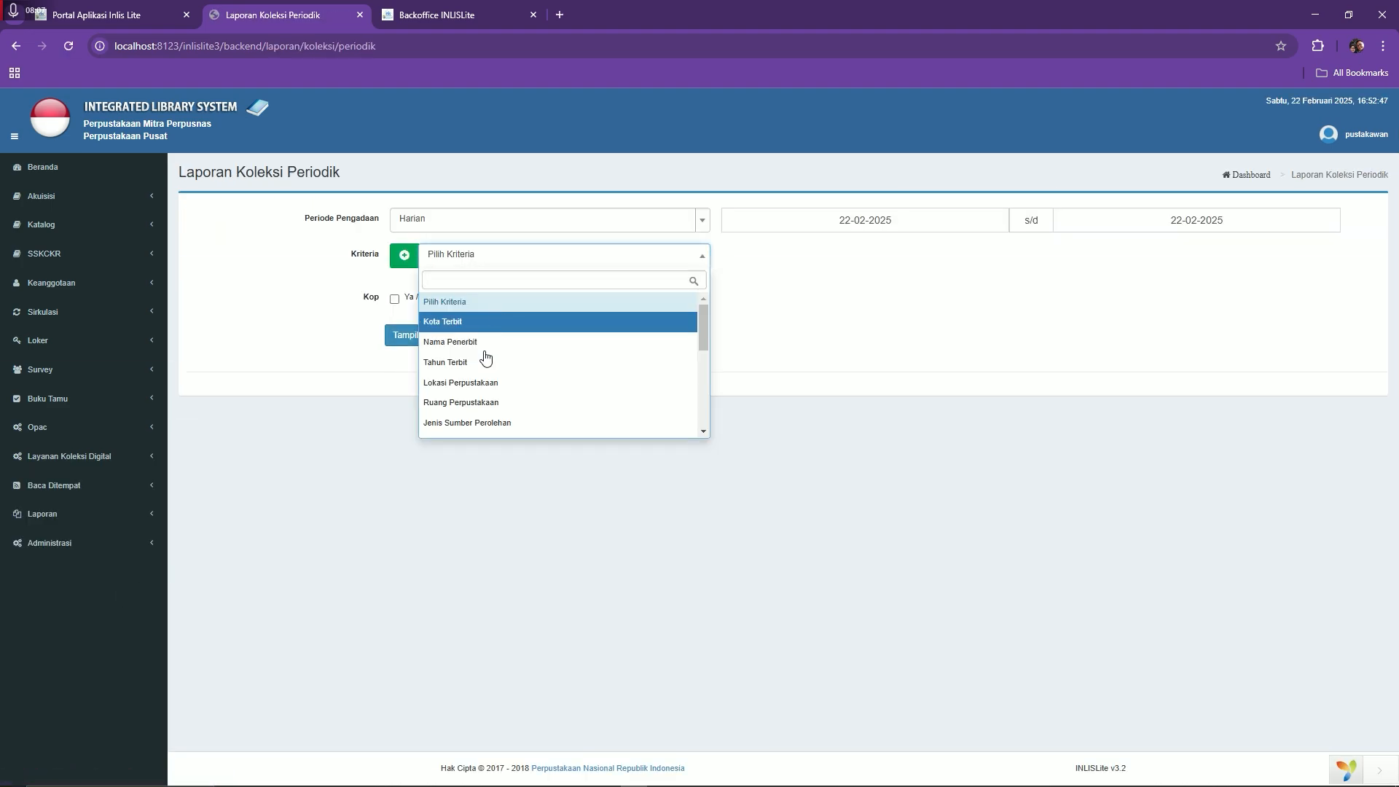
left_click(477, 382)
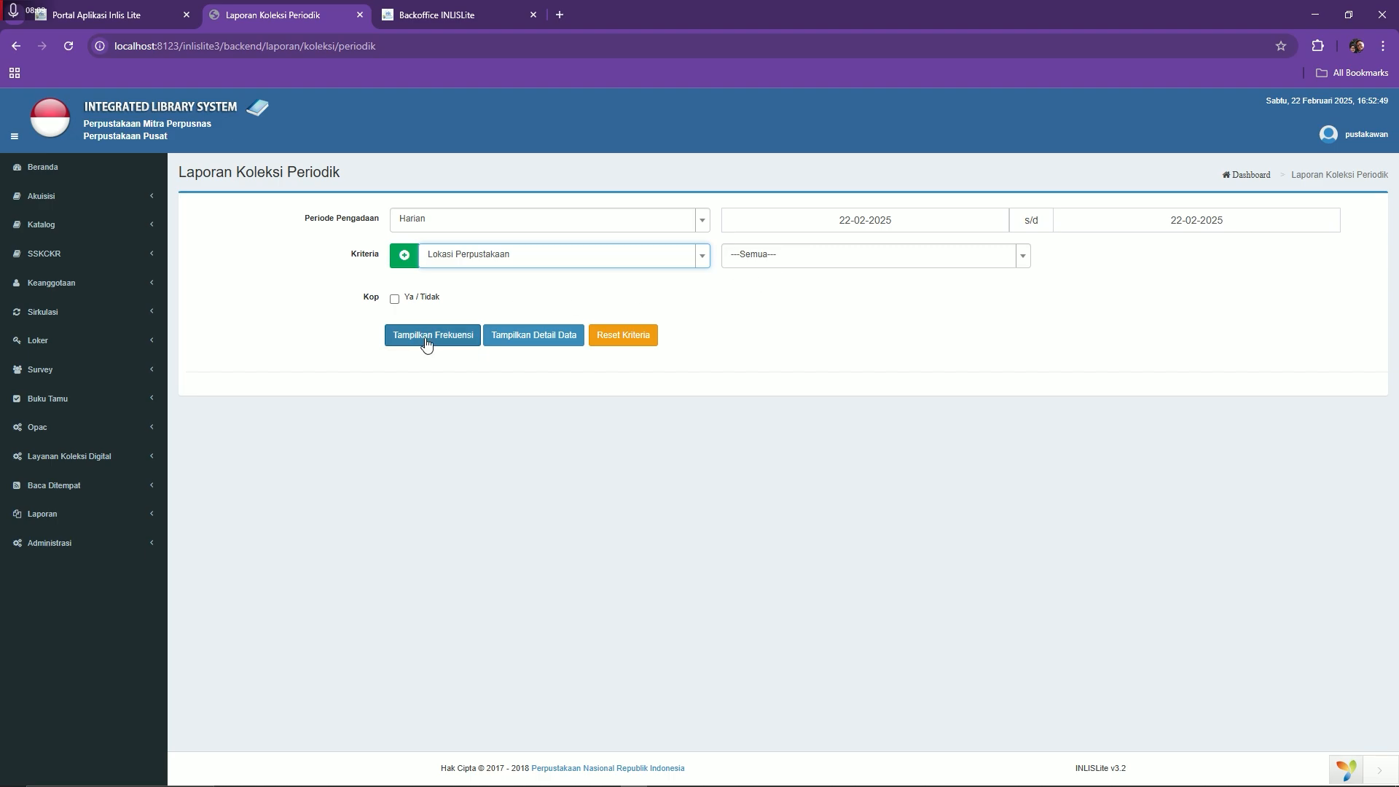
left_click(427, 339)
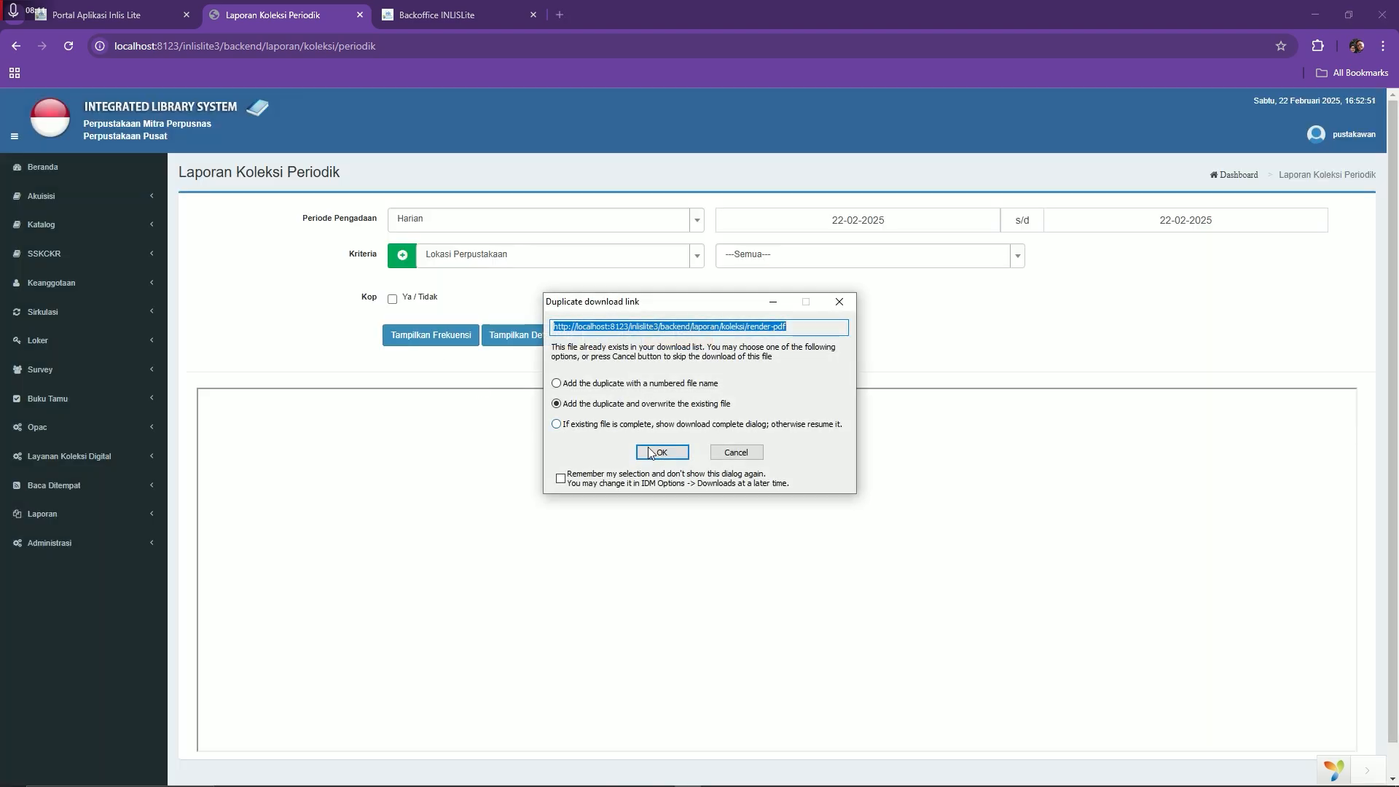
Download the report PDF, confirm its 0 titles and 0 copies, and close it
left_click(650, 452)
left_click(670, 467)
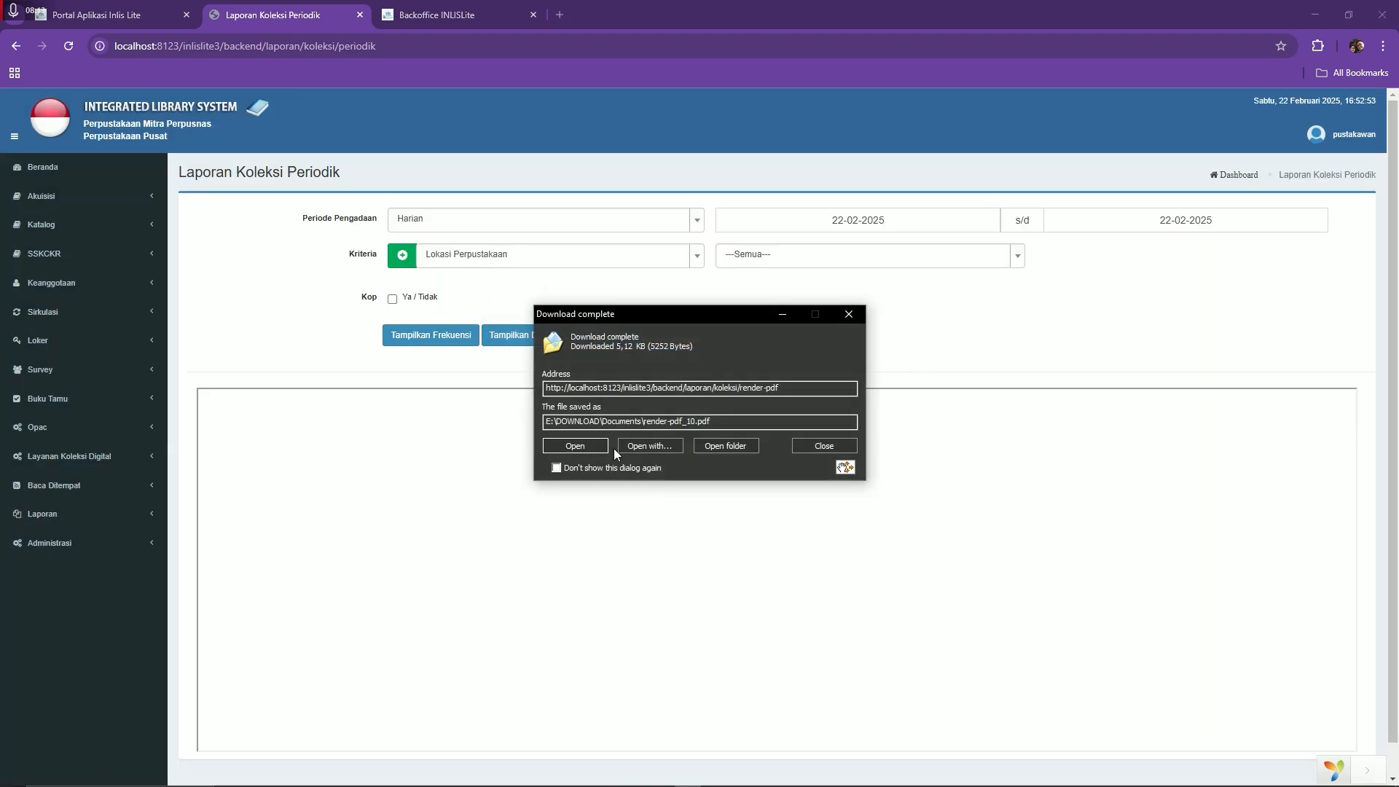
left_click(613, 448)
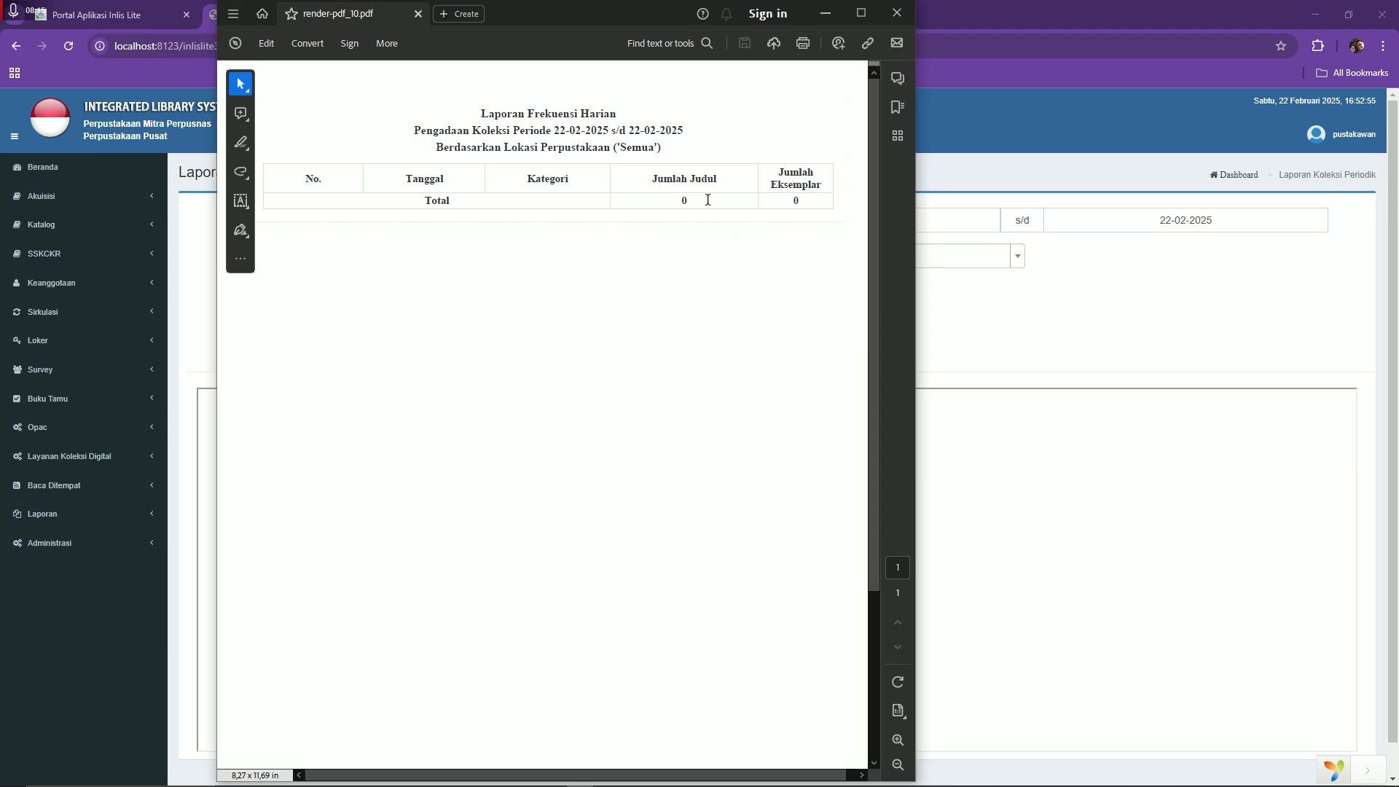
left_click_drag(707, 200, 796, 200)
left_click(670, 252)
left_click(900, 14)
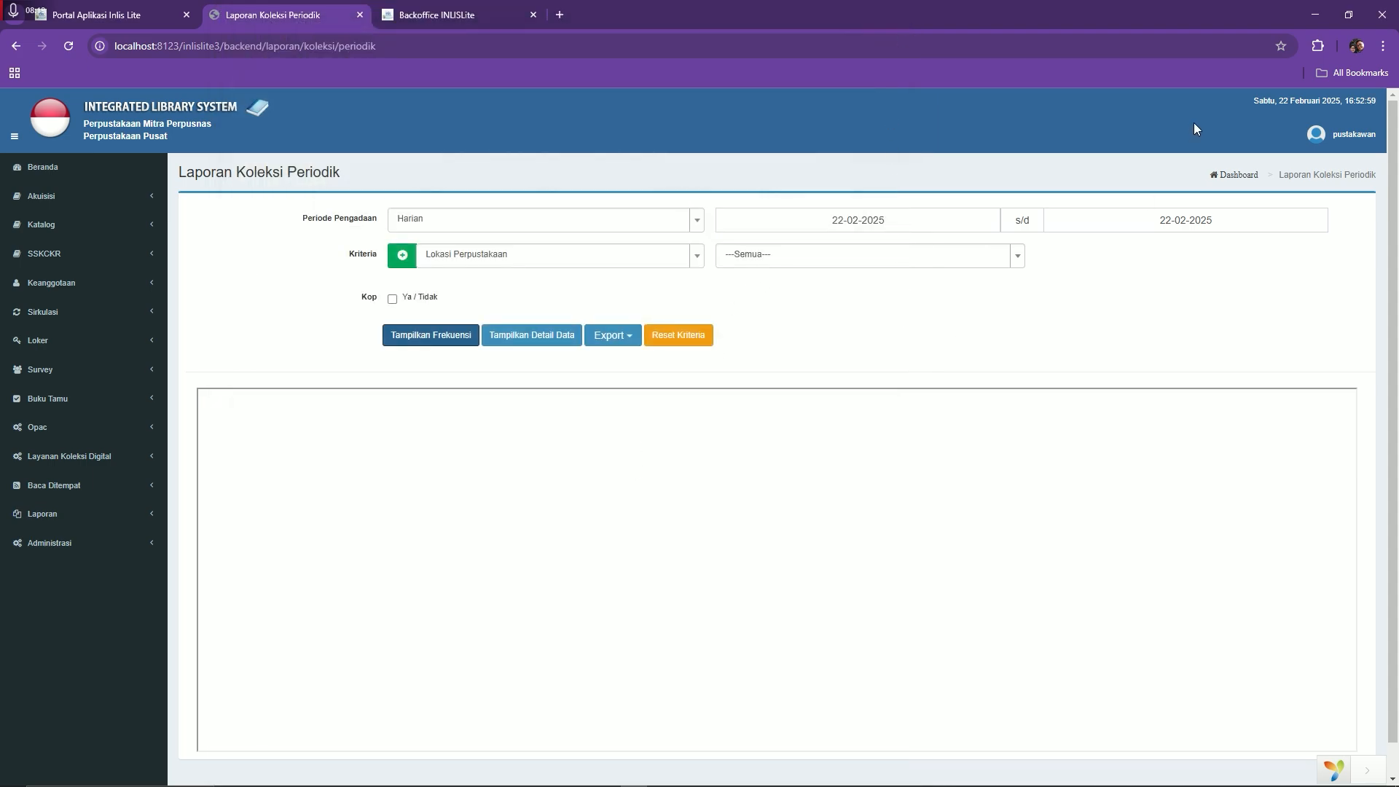
left_click(90, 225)
Return to Daftar Katalog and open a new blank Chrome tab
left_click(73, 310)
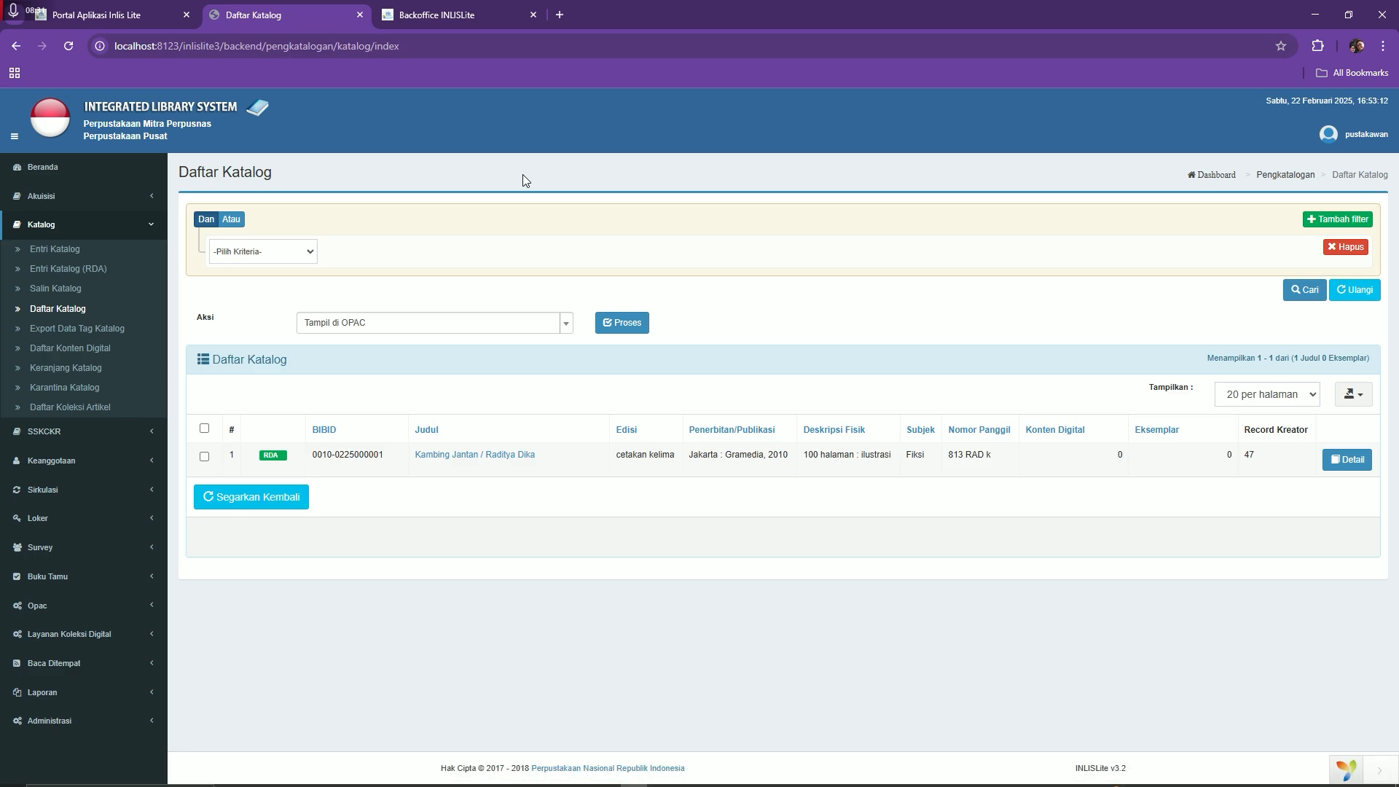
left_click(559, 16)
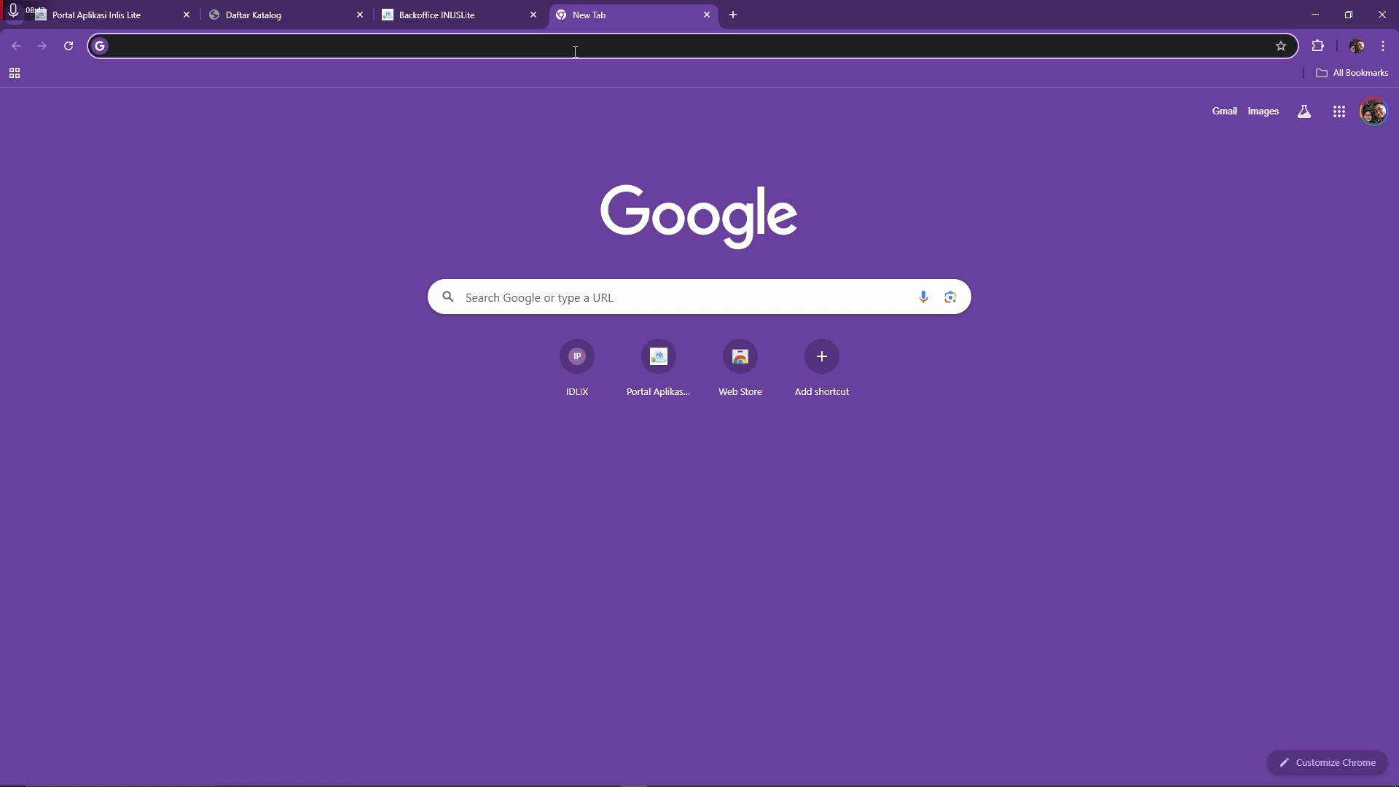
type("bit")
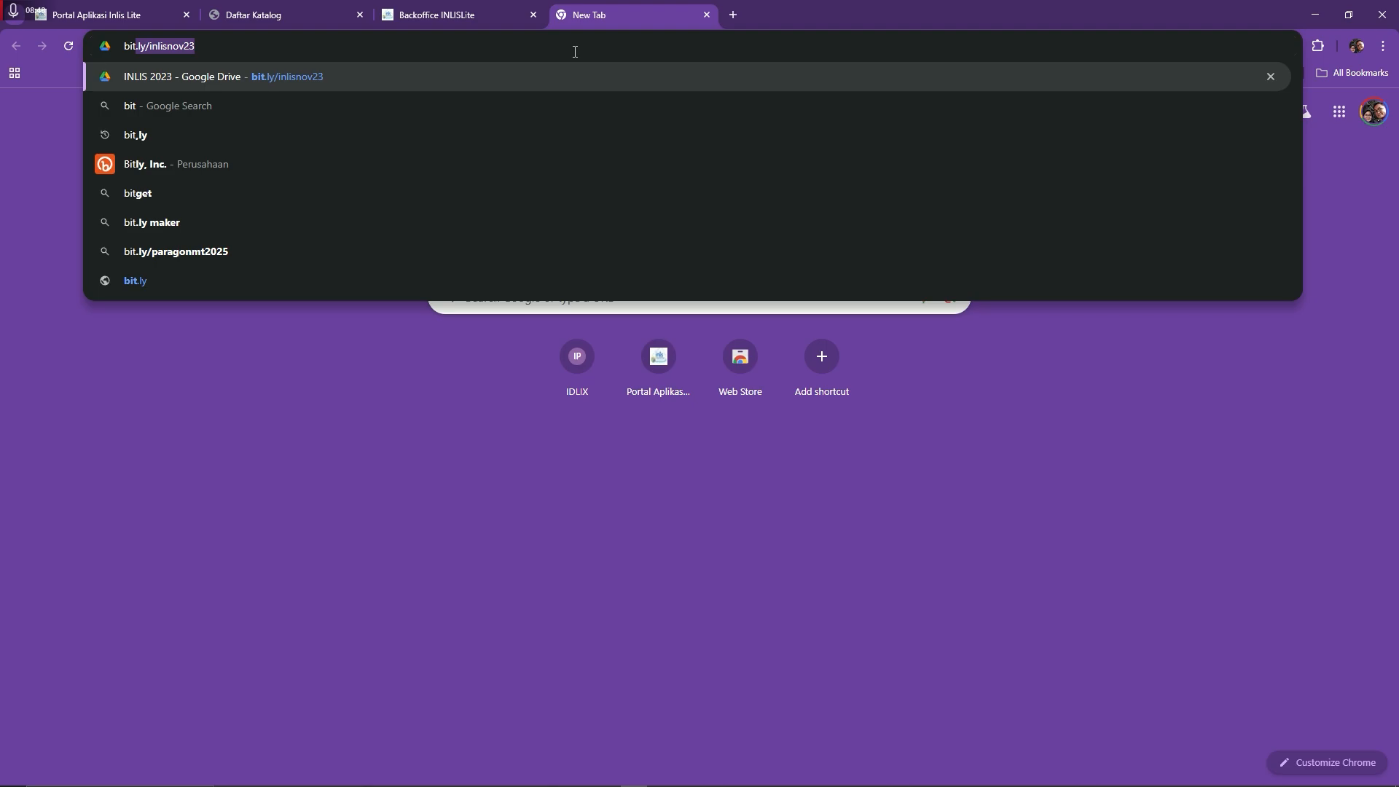
key("Right")
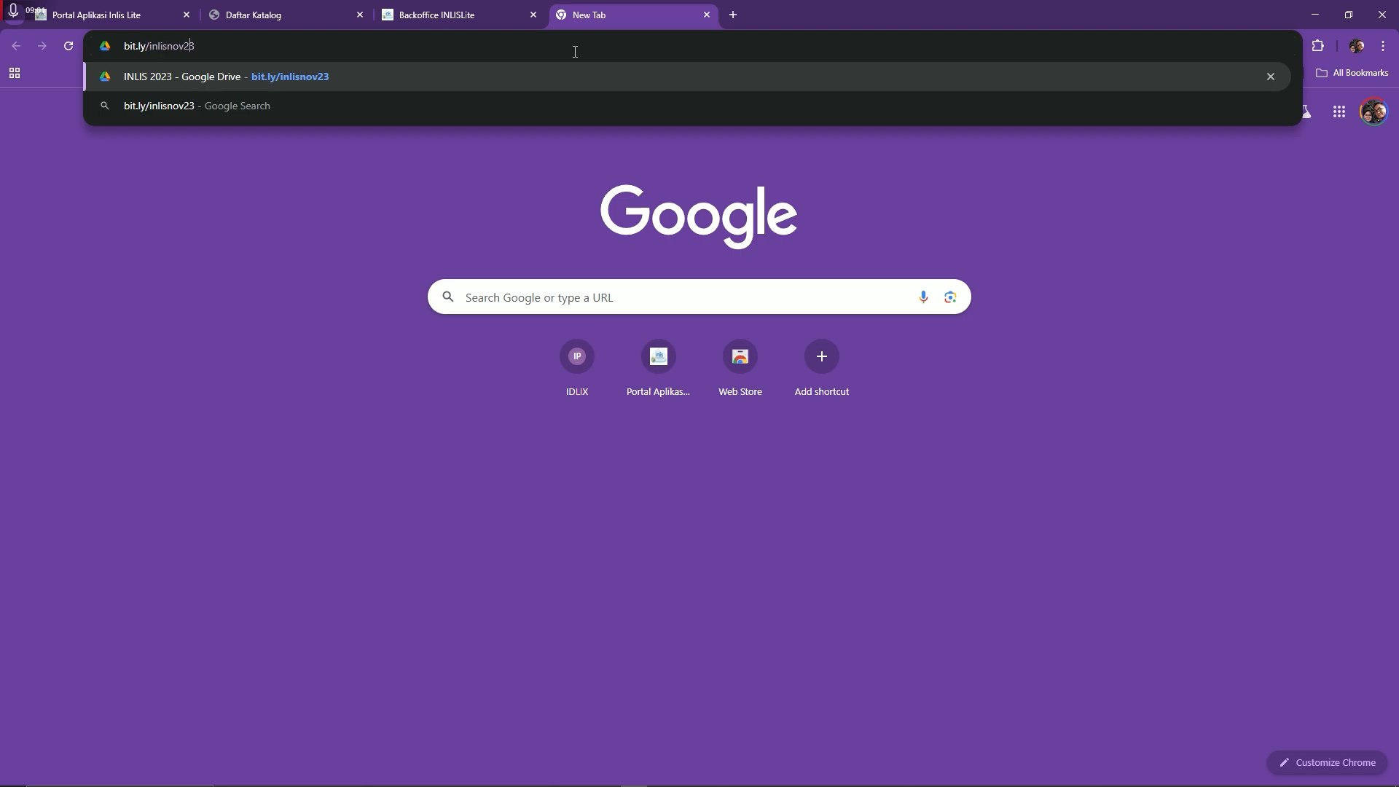
key("Return")
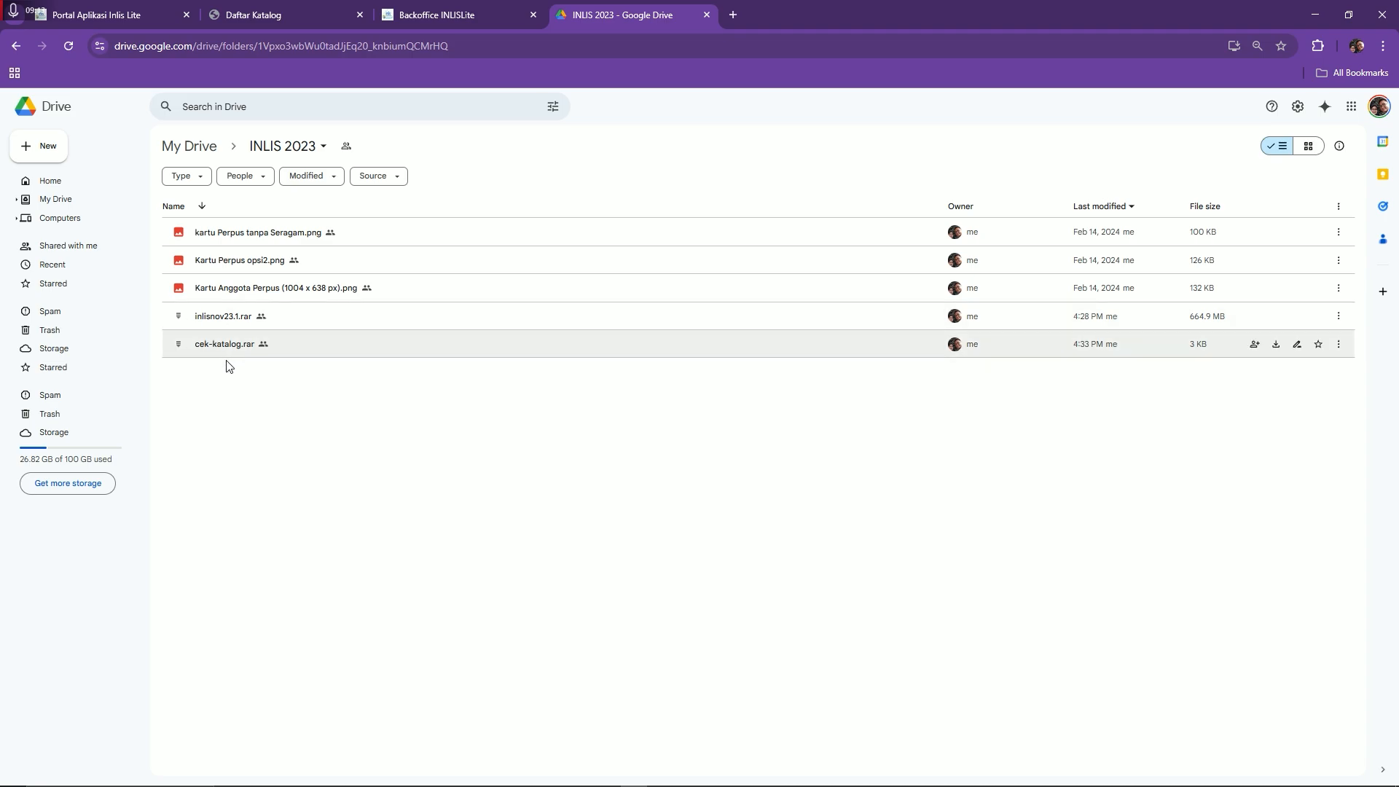
Download cek-katalog.rar from the Drive folder and show it in the Downloads folder
left_click(232, 320)
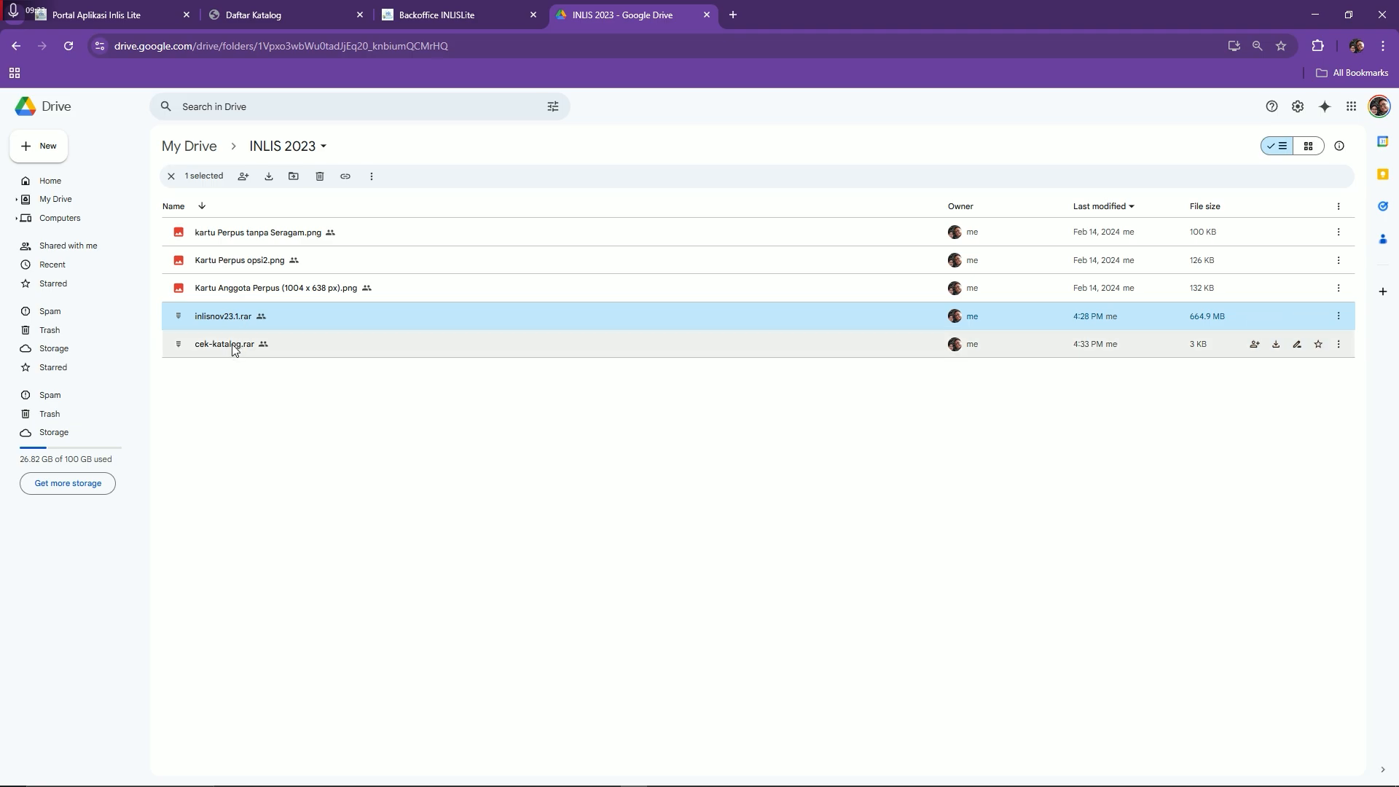
left_click(233, 346)
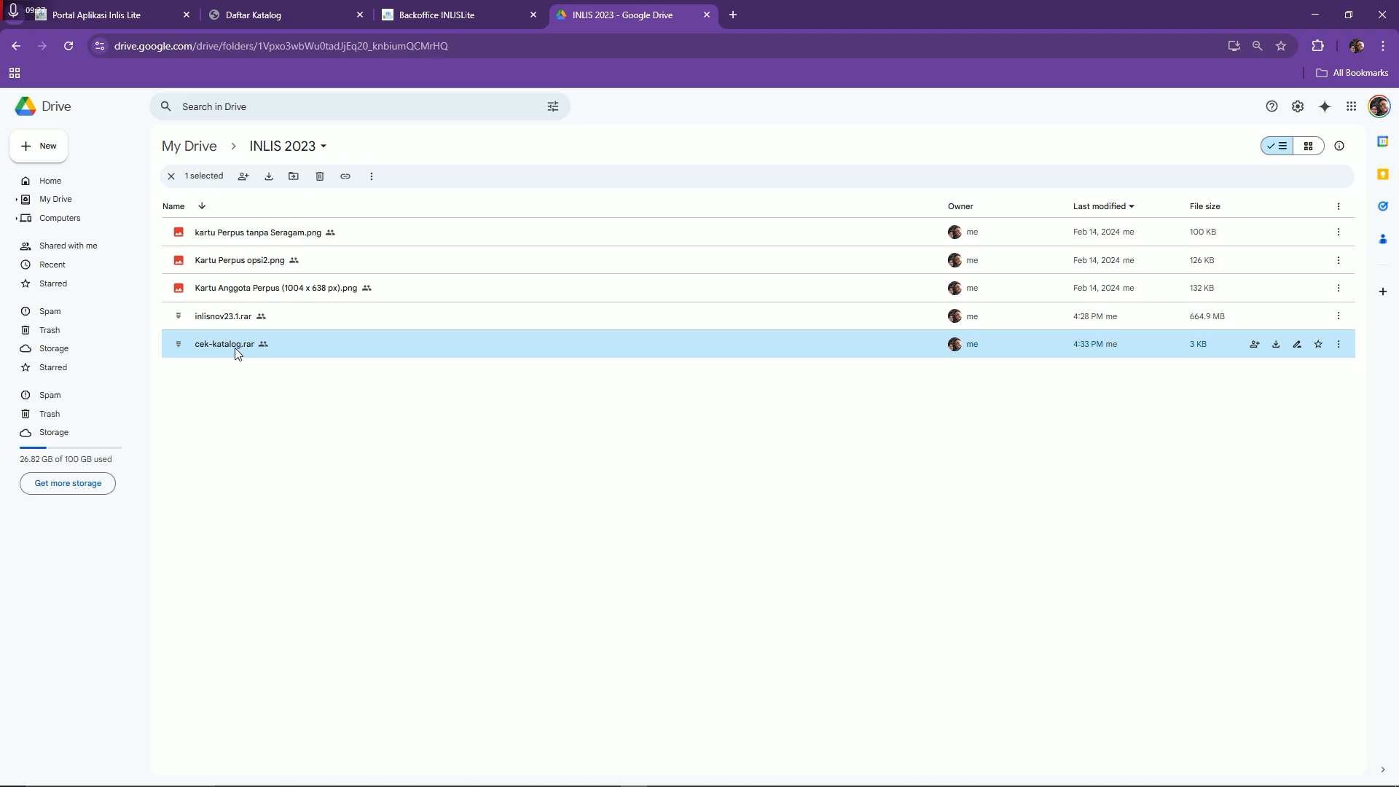
right_click(235, 348)
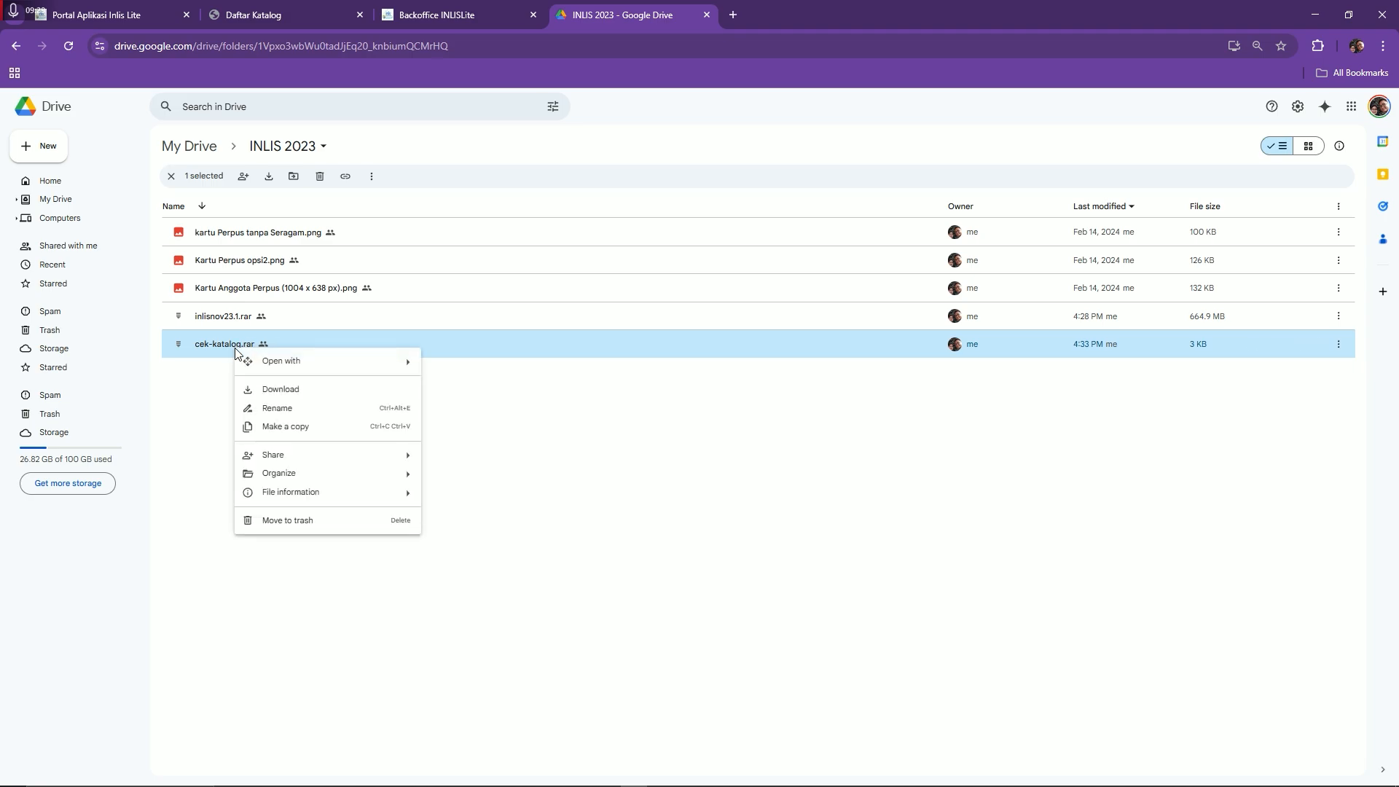
left_click(284, 391)
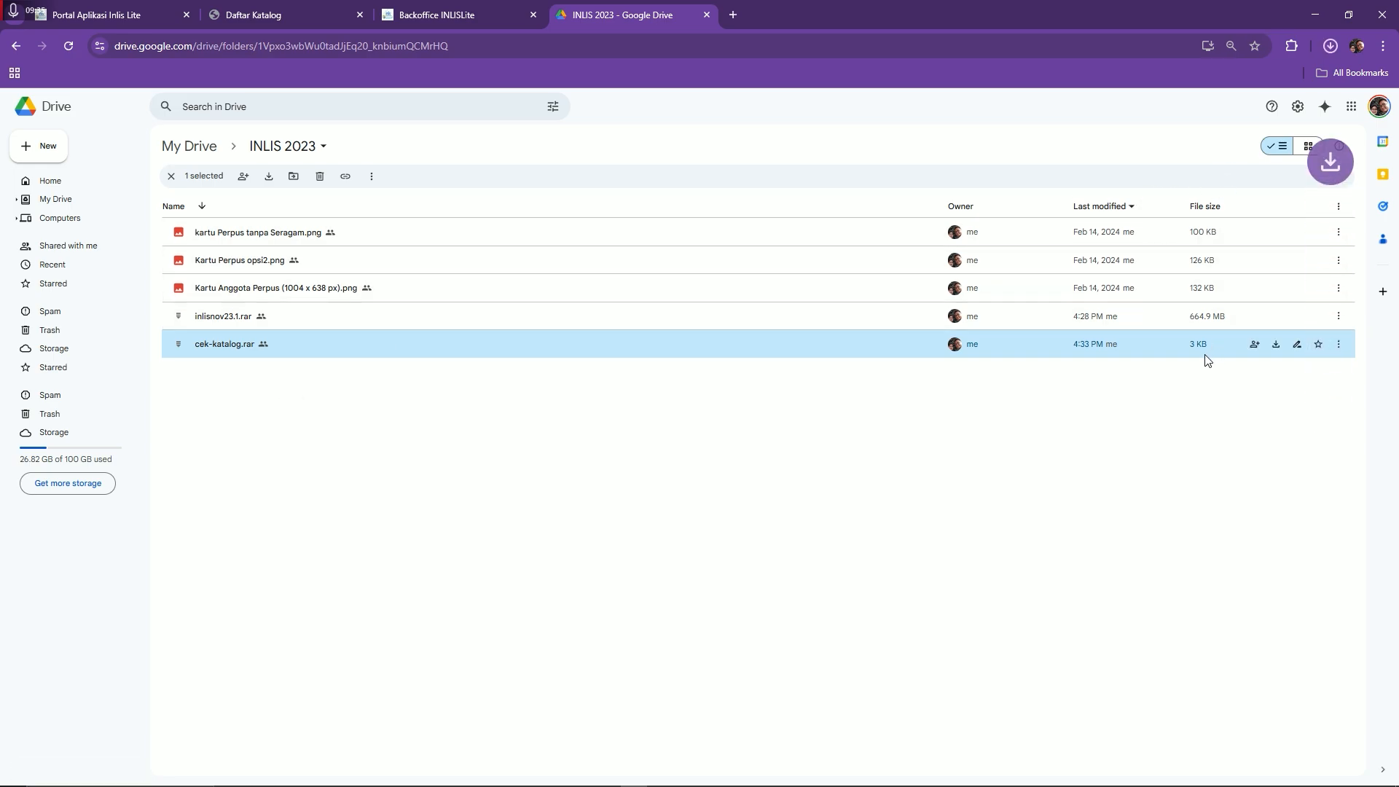
left_click(1330, 46)
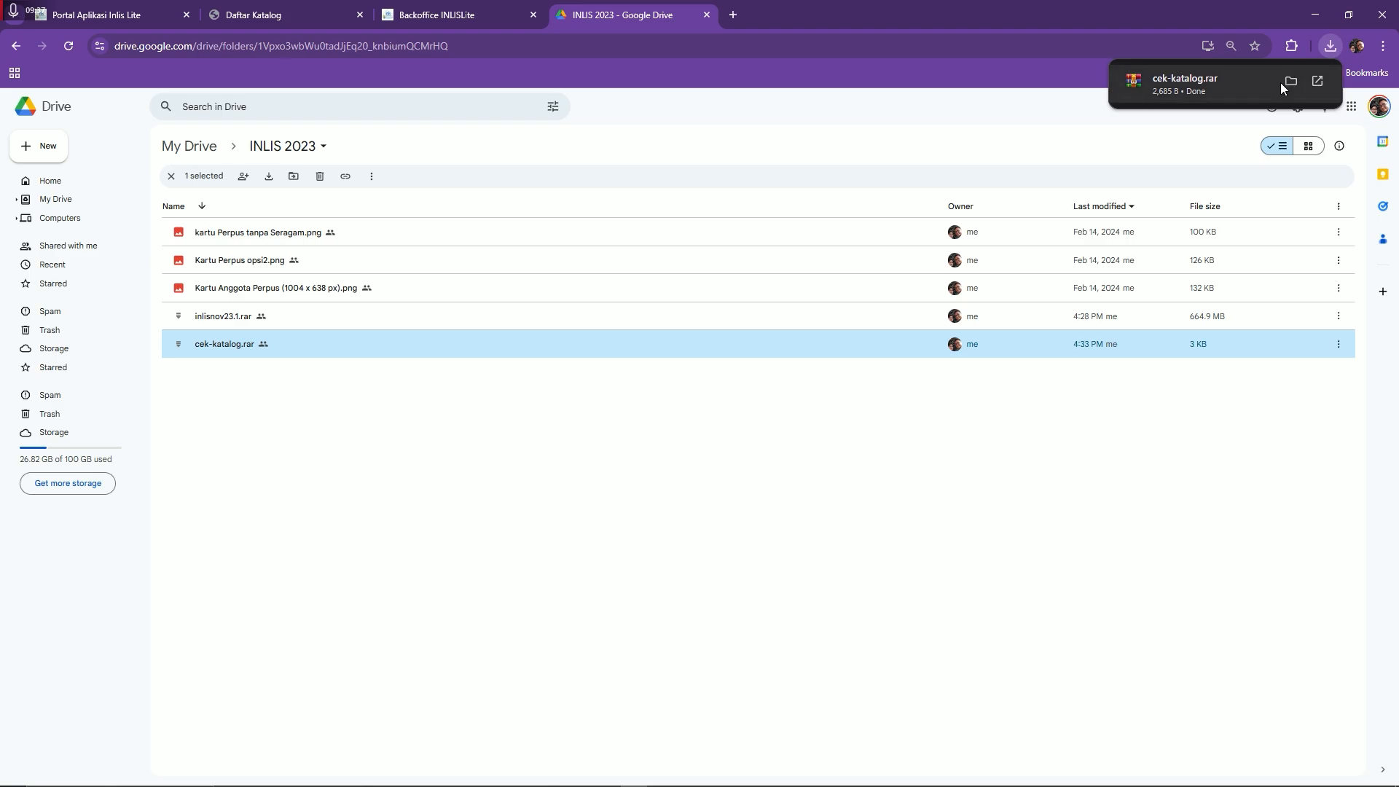
left_click(1288, 78)
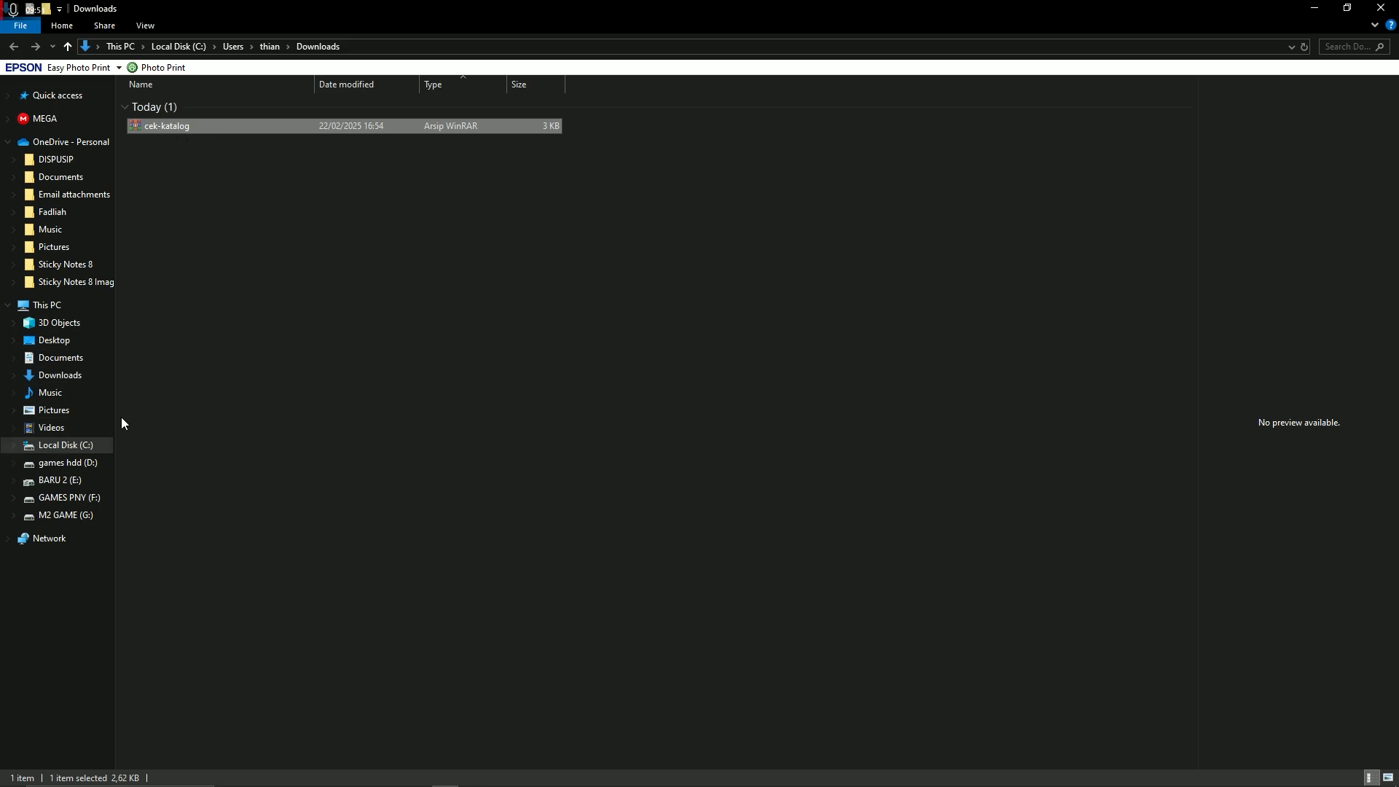
Paste cek-katalog.rar into C:\xampp\htdocs
left_click(98, 444)
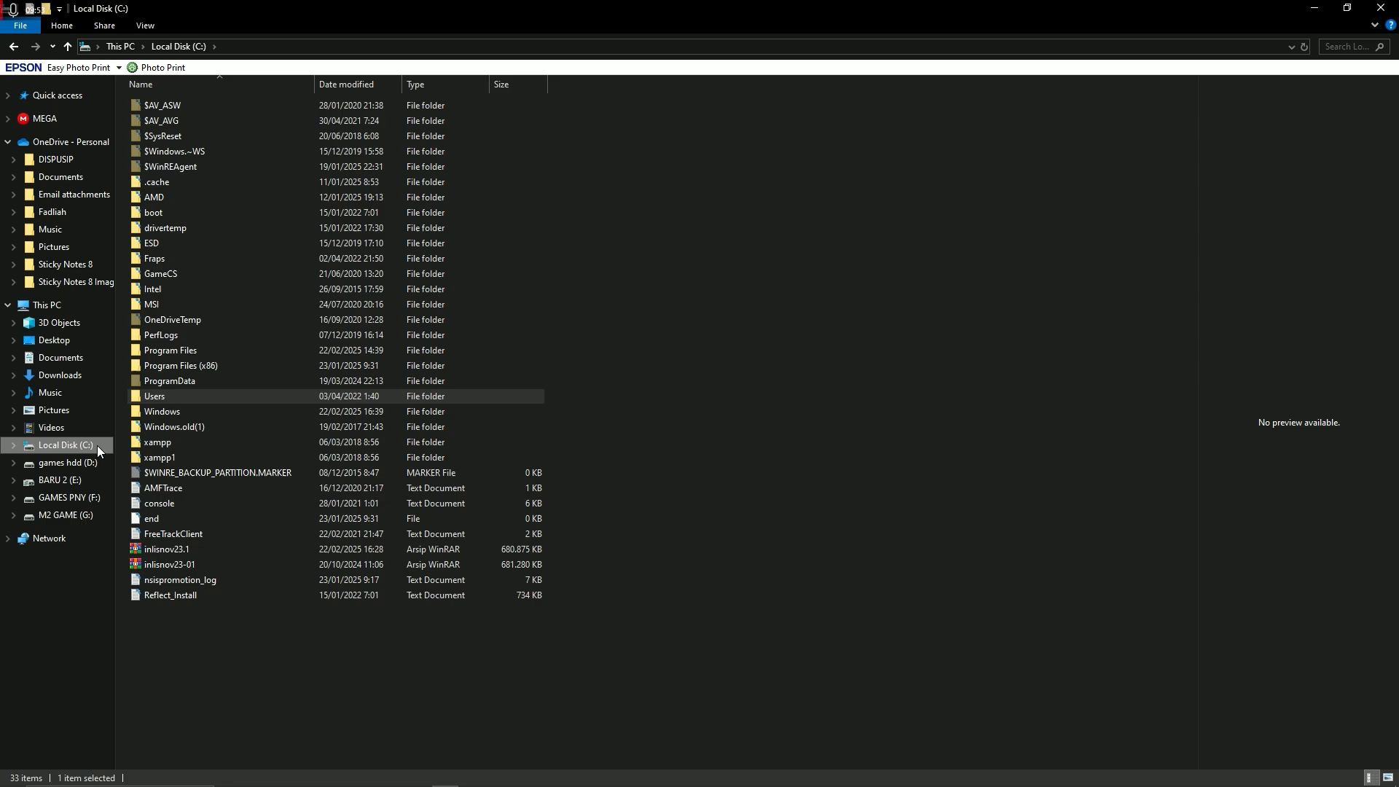
left_click(150, 439)
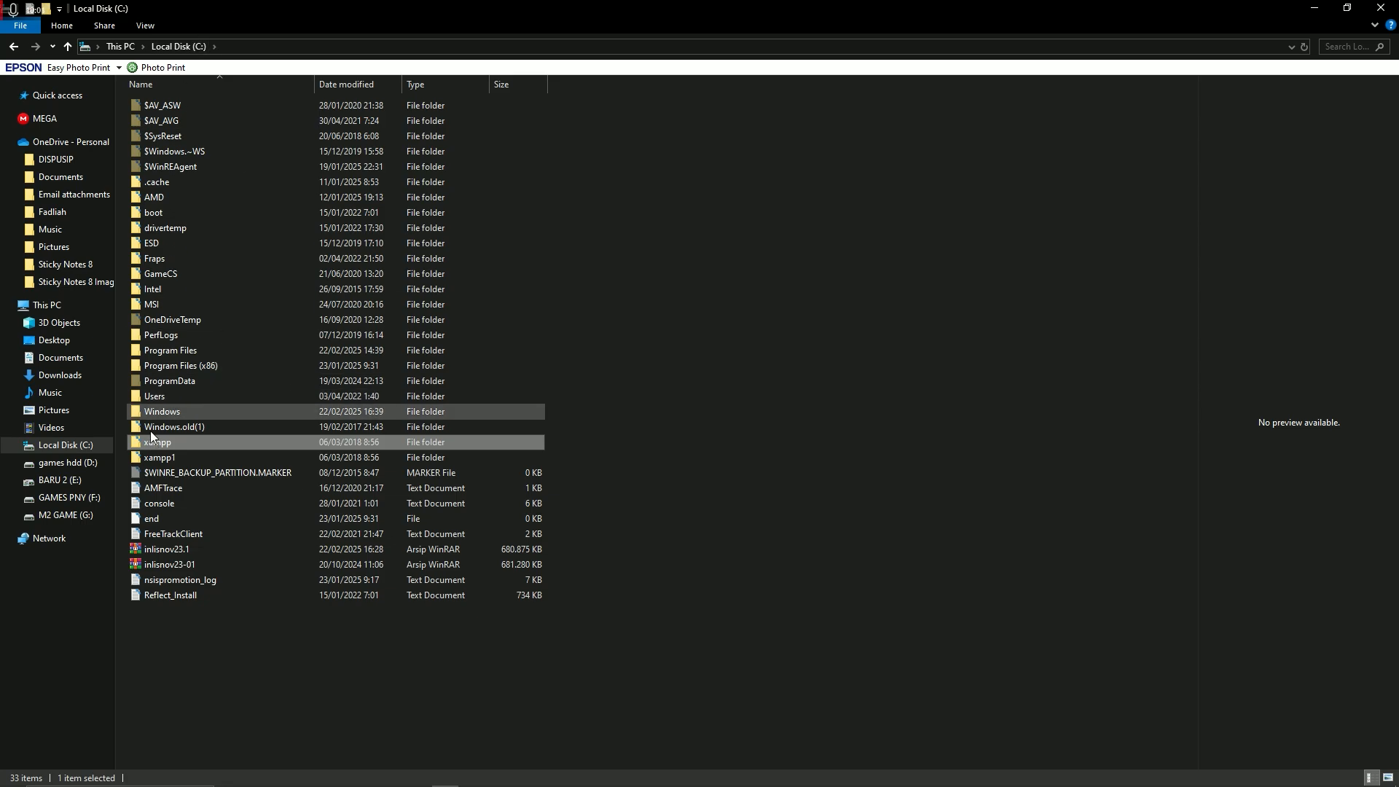
double_click(163, 444)
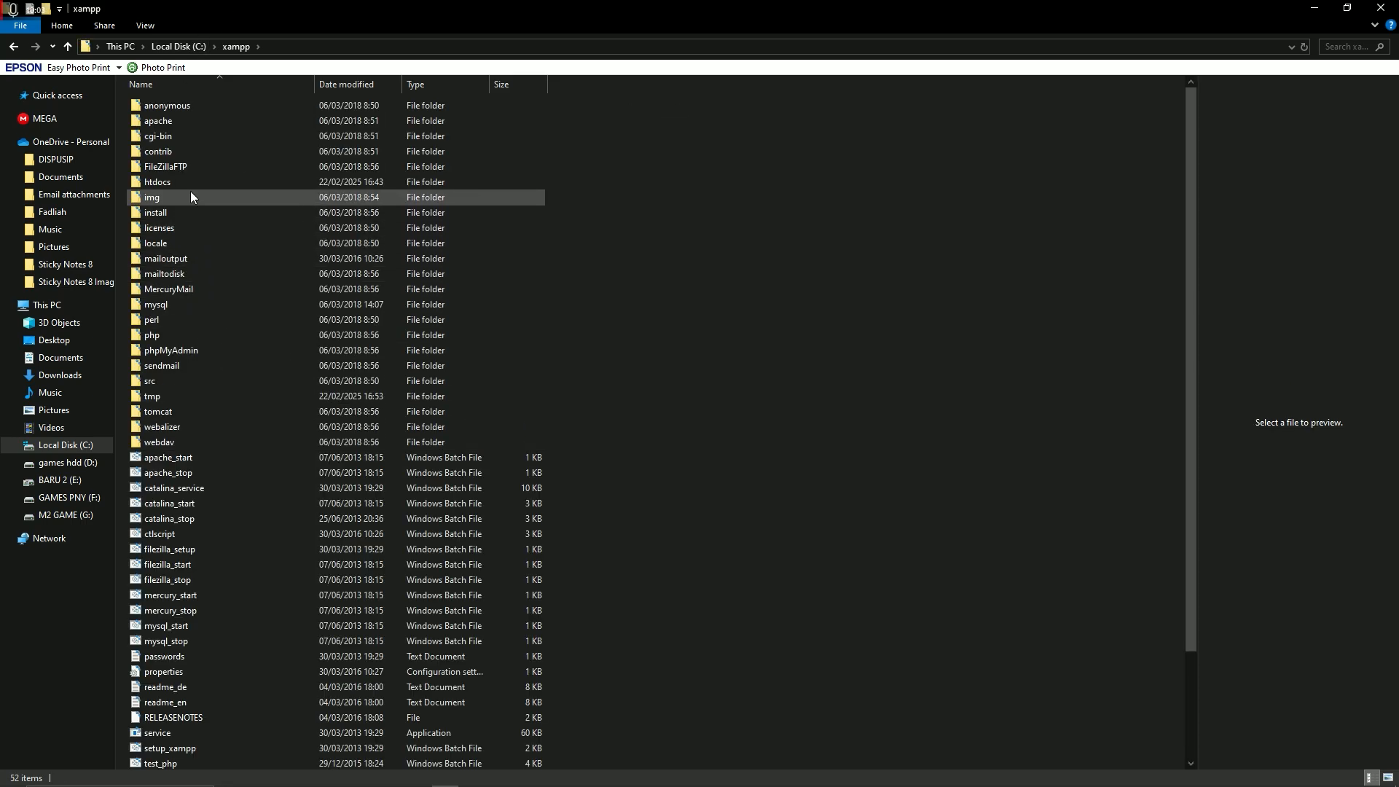
double_click(181, 182)
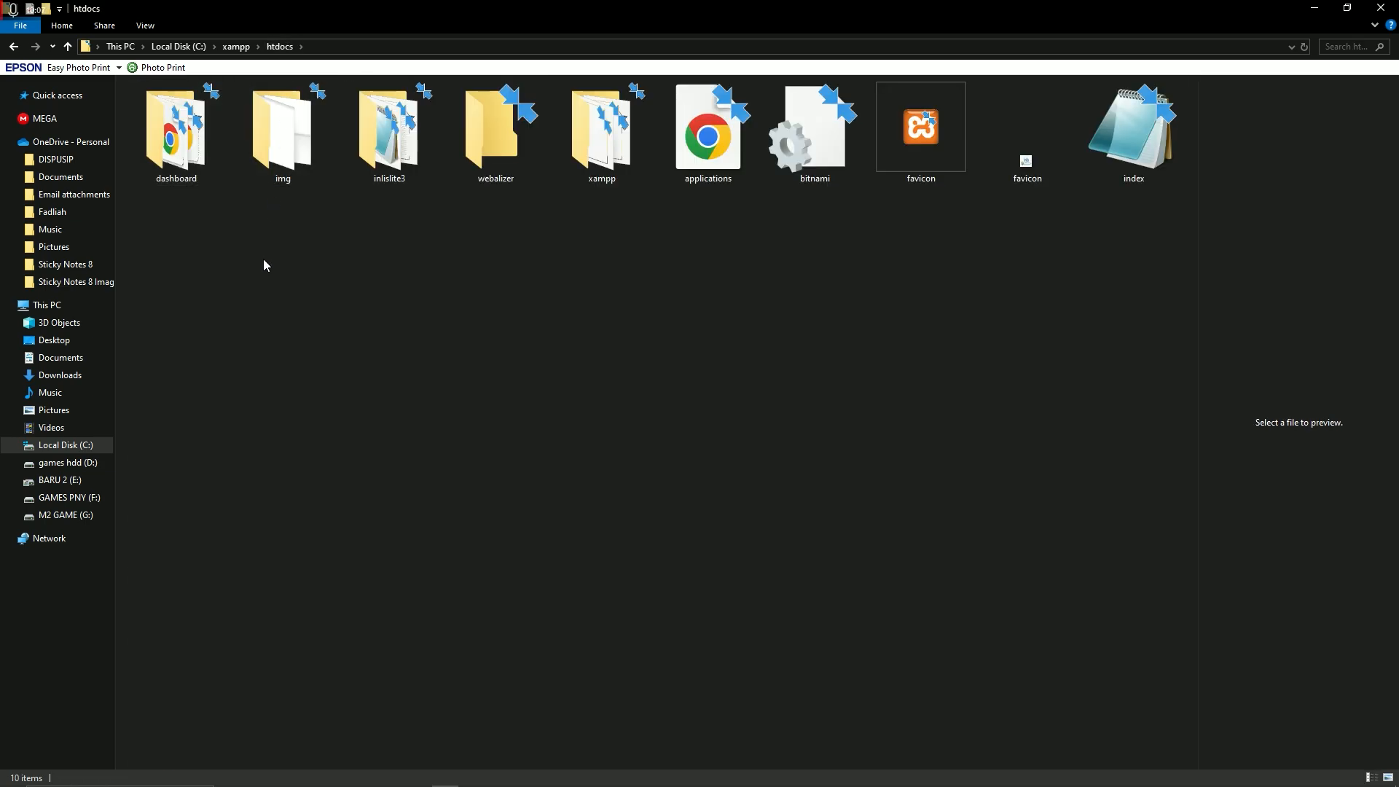
key("ctrl+v")
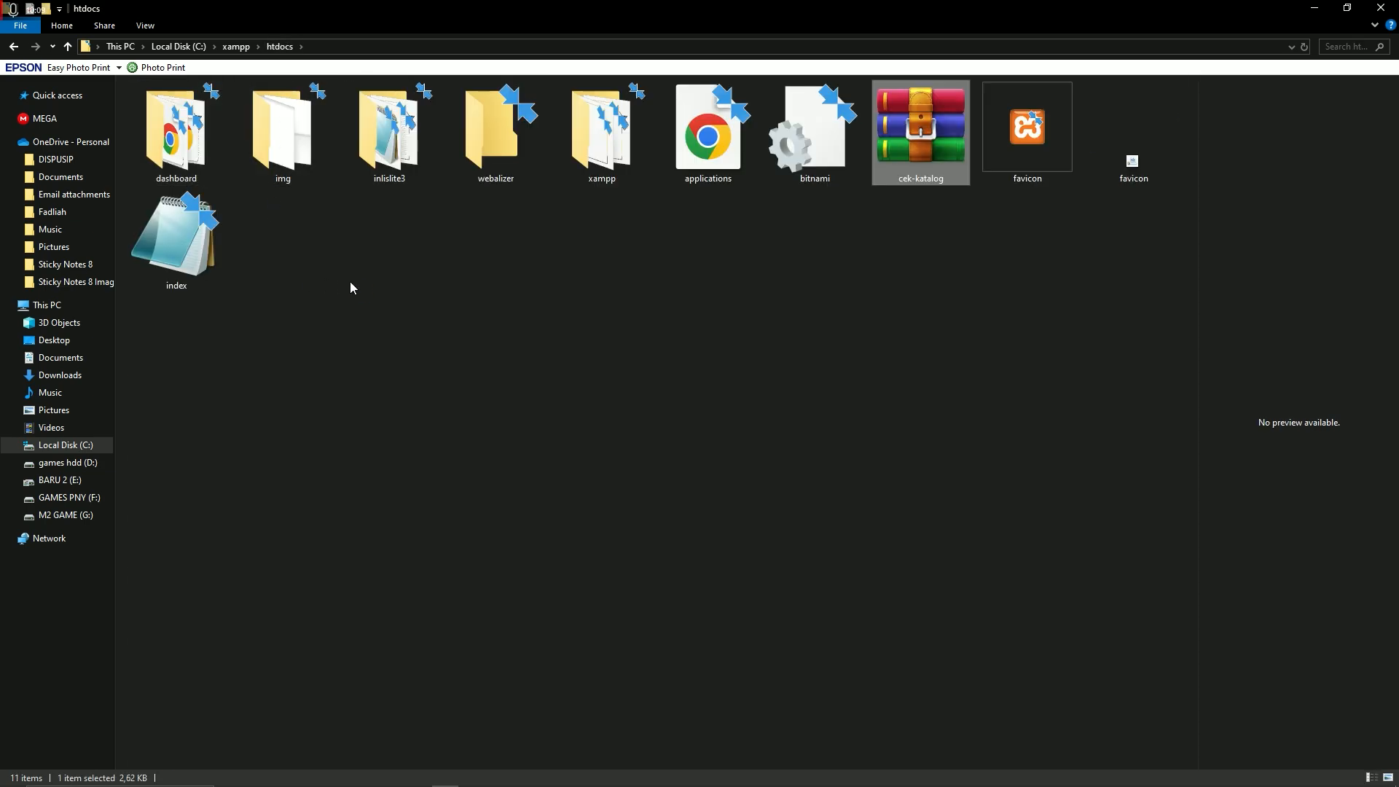
Extract the archive with 'Ekstrak di sini' into a cek-katalog folder, then start a new Chrome tab
left_click(907, 178, "ctrl")
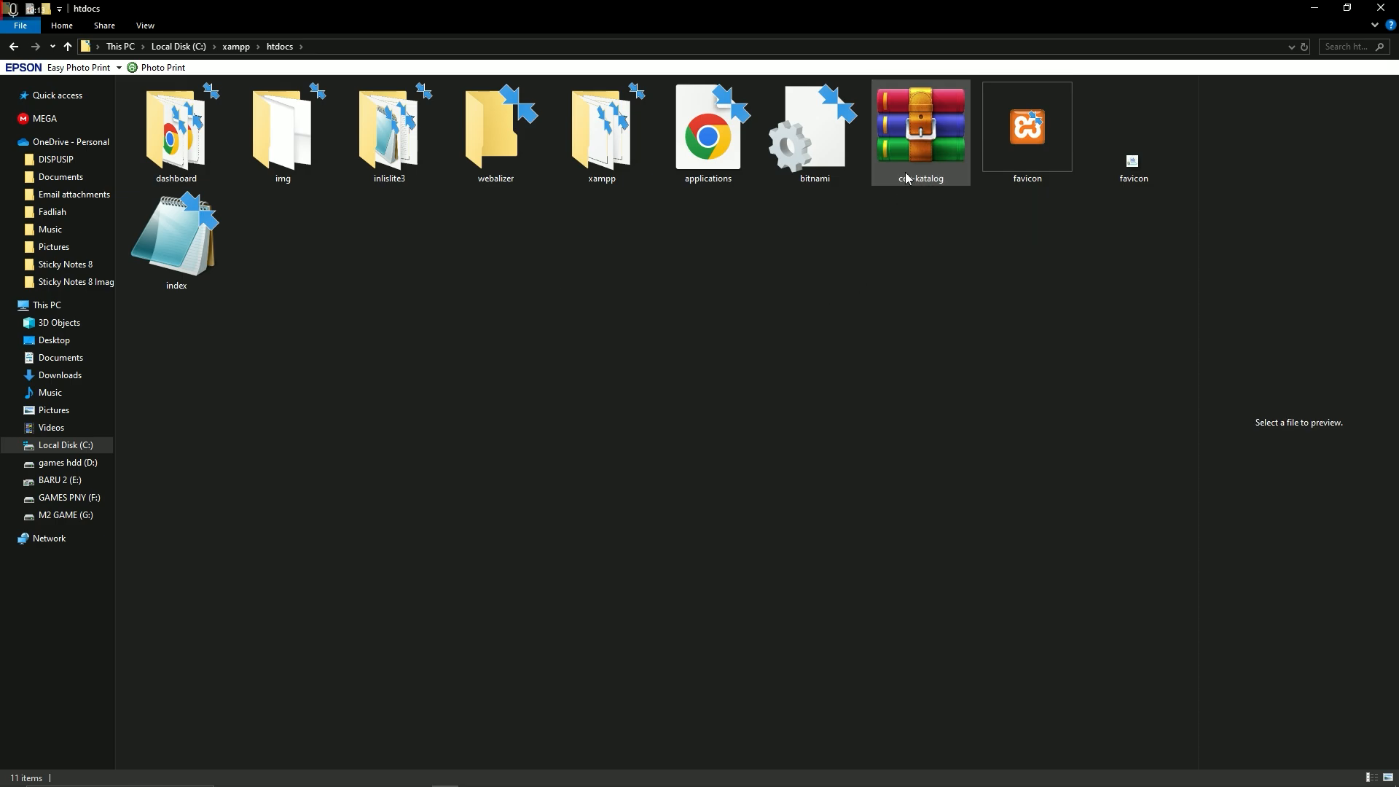
right_click(909, 173)
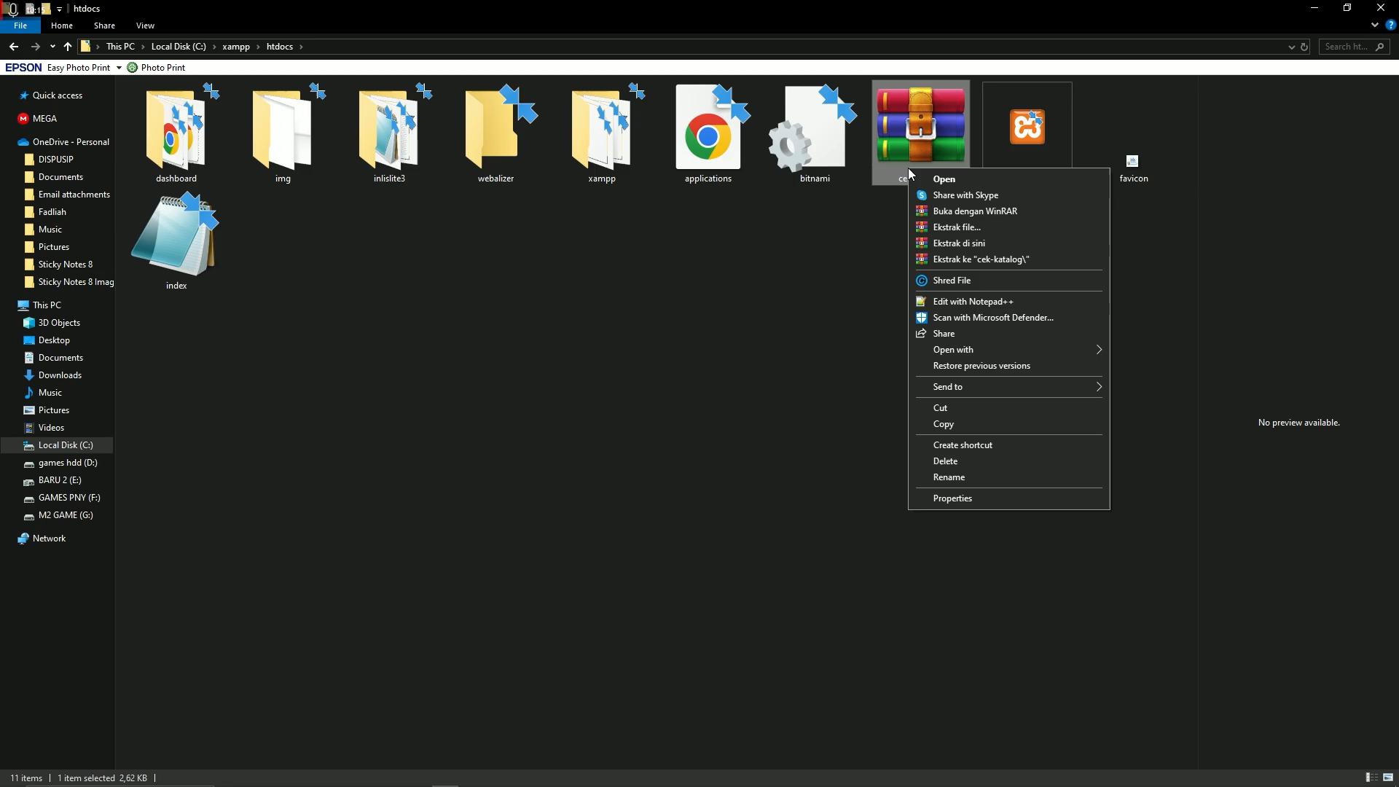
left_click(952, 245)
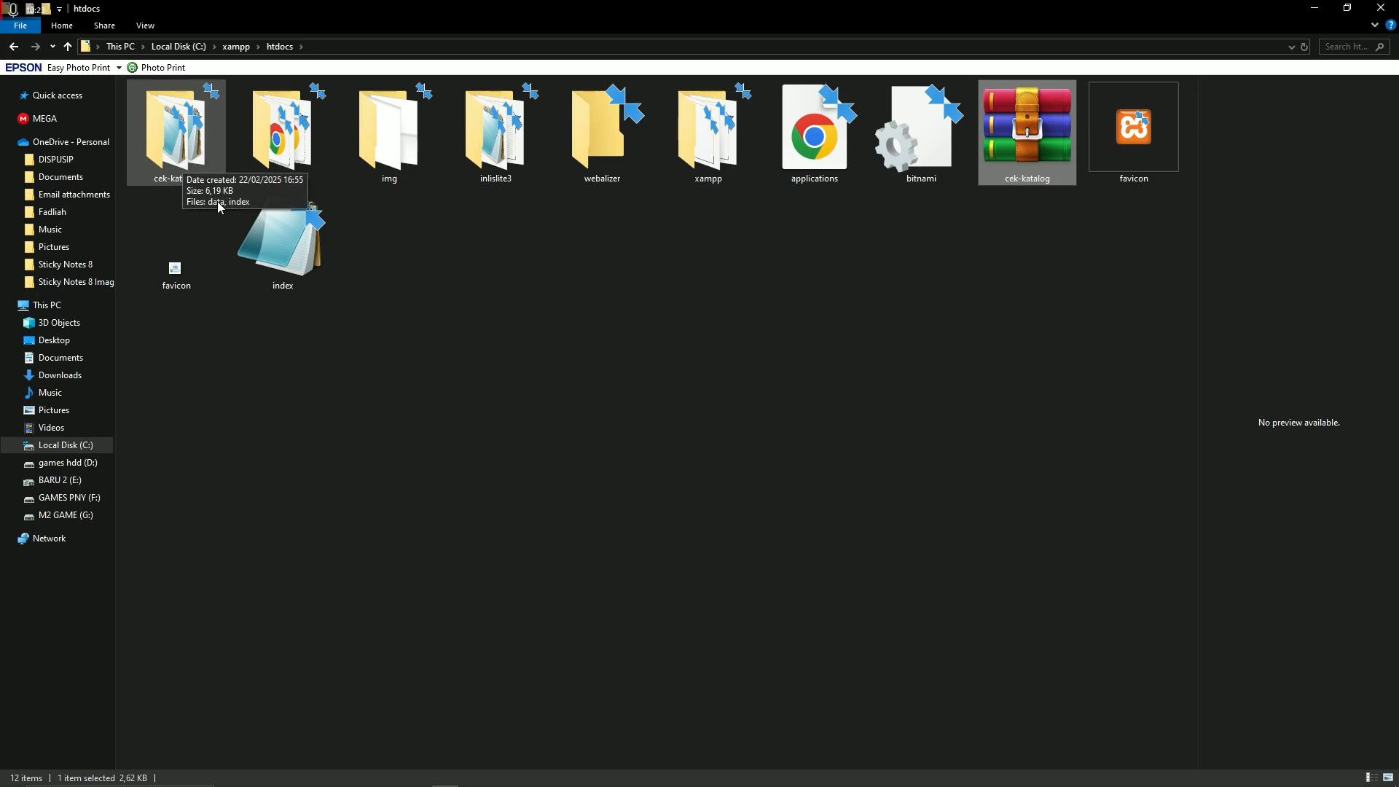
mouse_move(826, 782)
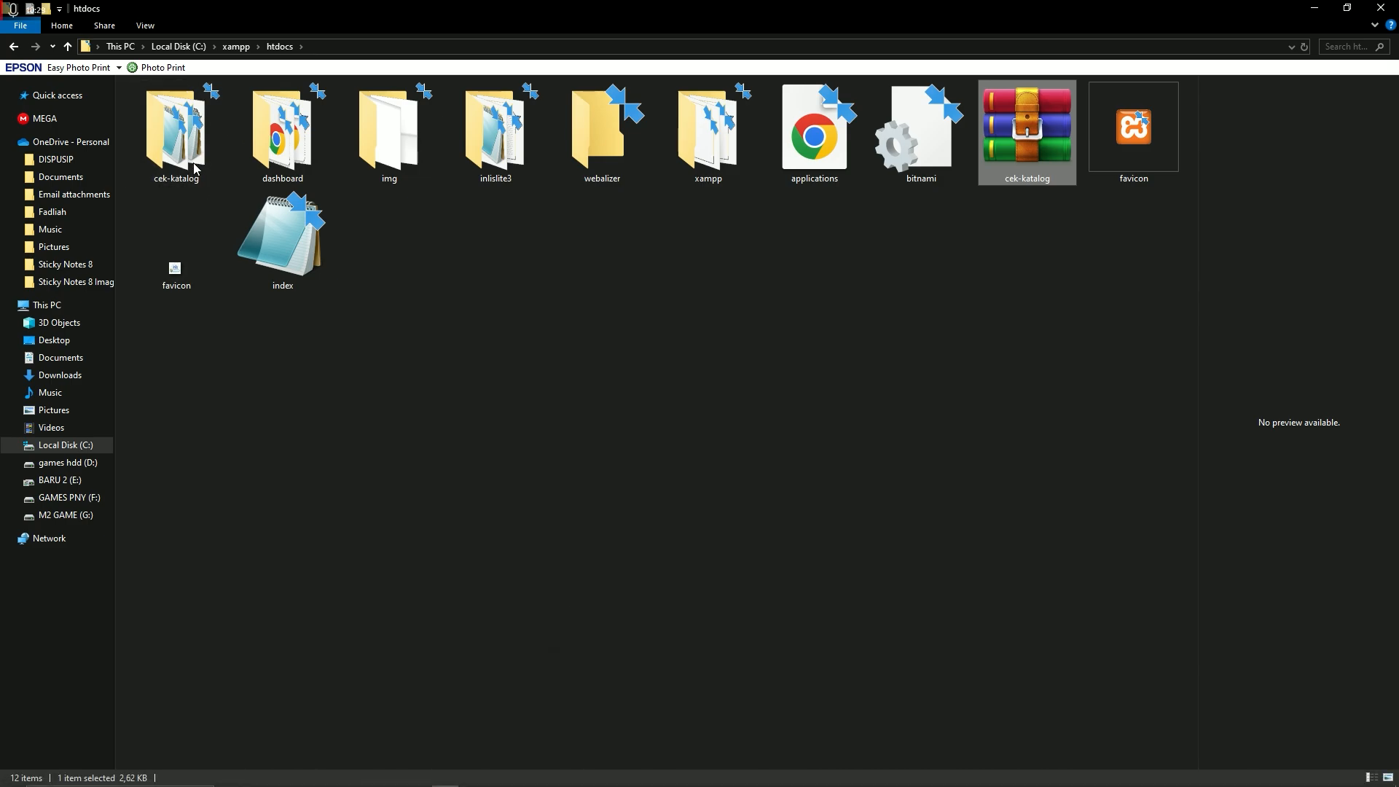
mouse_move(714, 778)
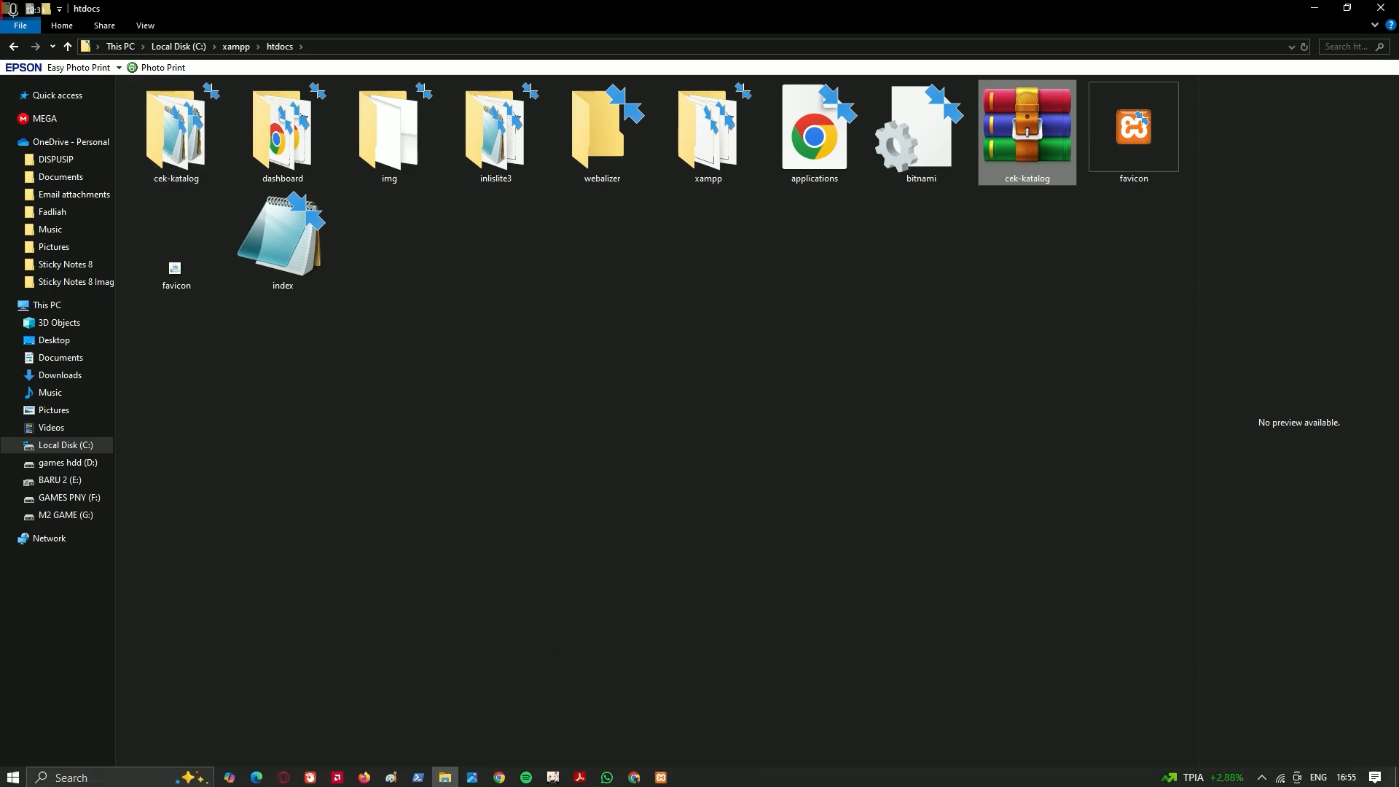
left_click(633, 778)
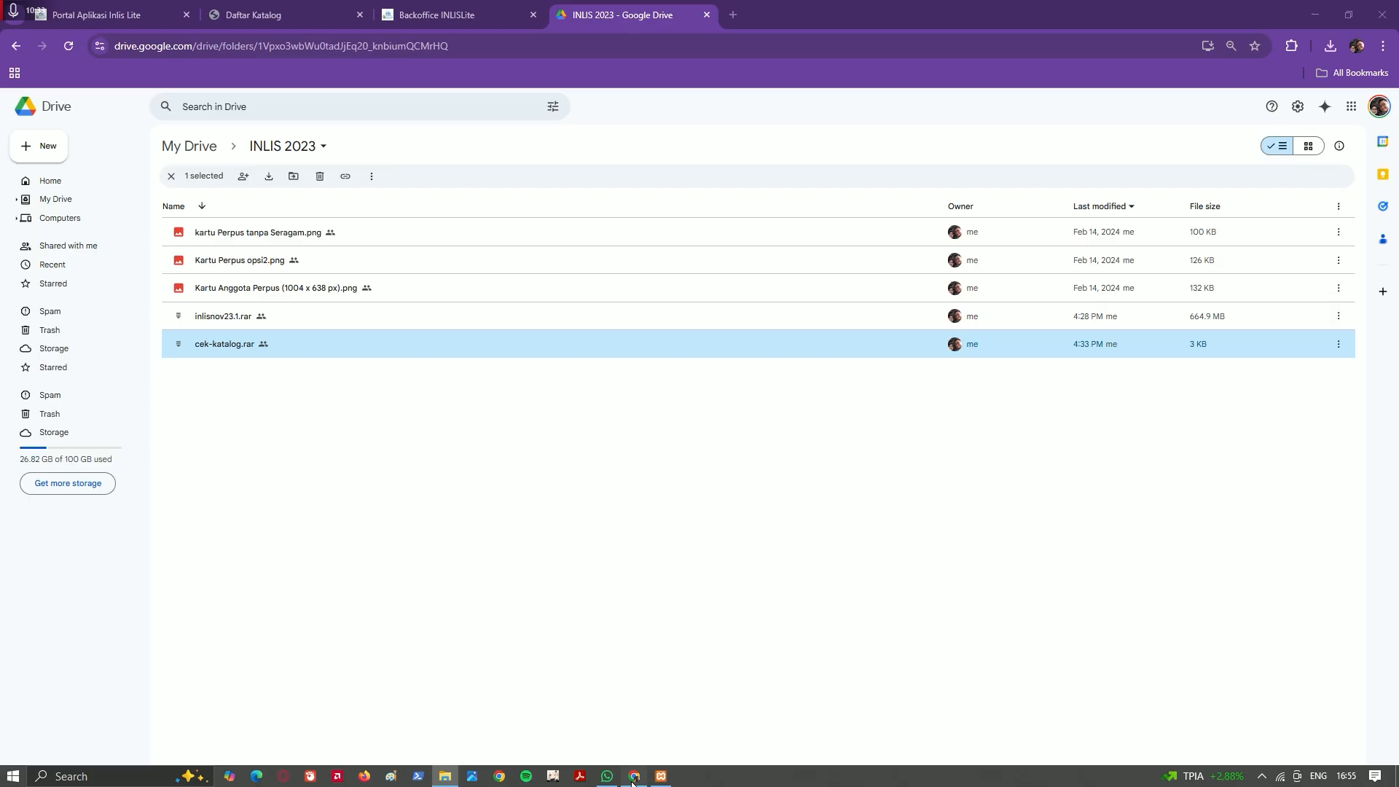
left_click(732, 15)
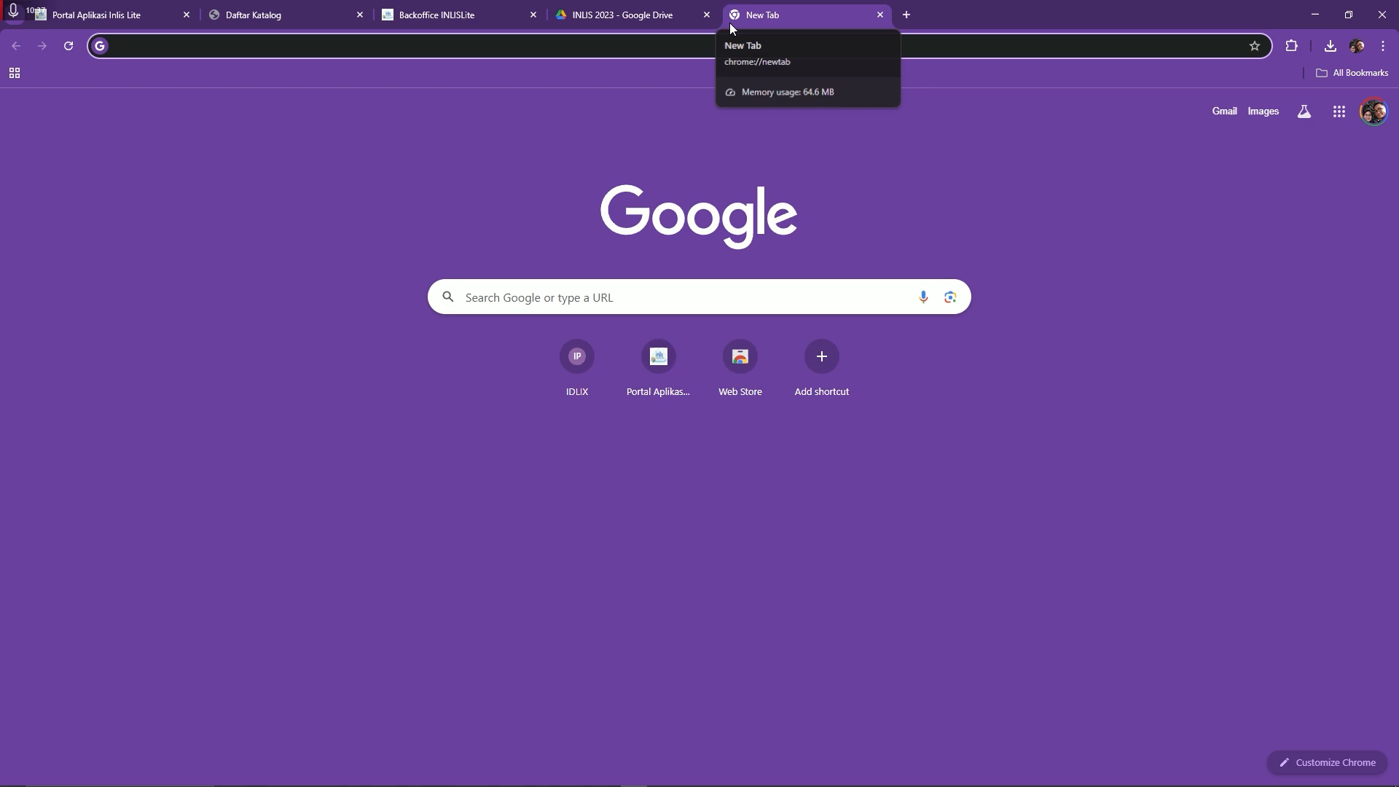
Load localhost:8123/cek-katalog and highlight Kambing Jantan as the catalog without collections
type("localhost")
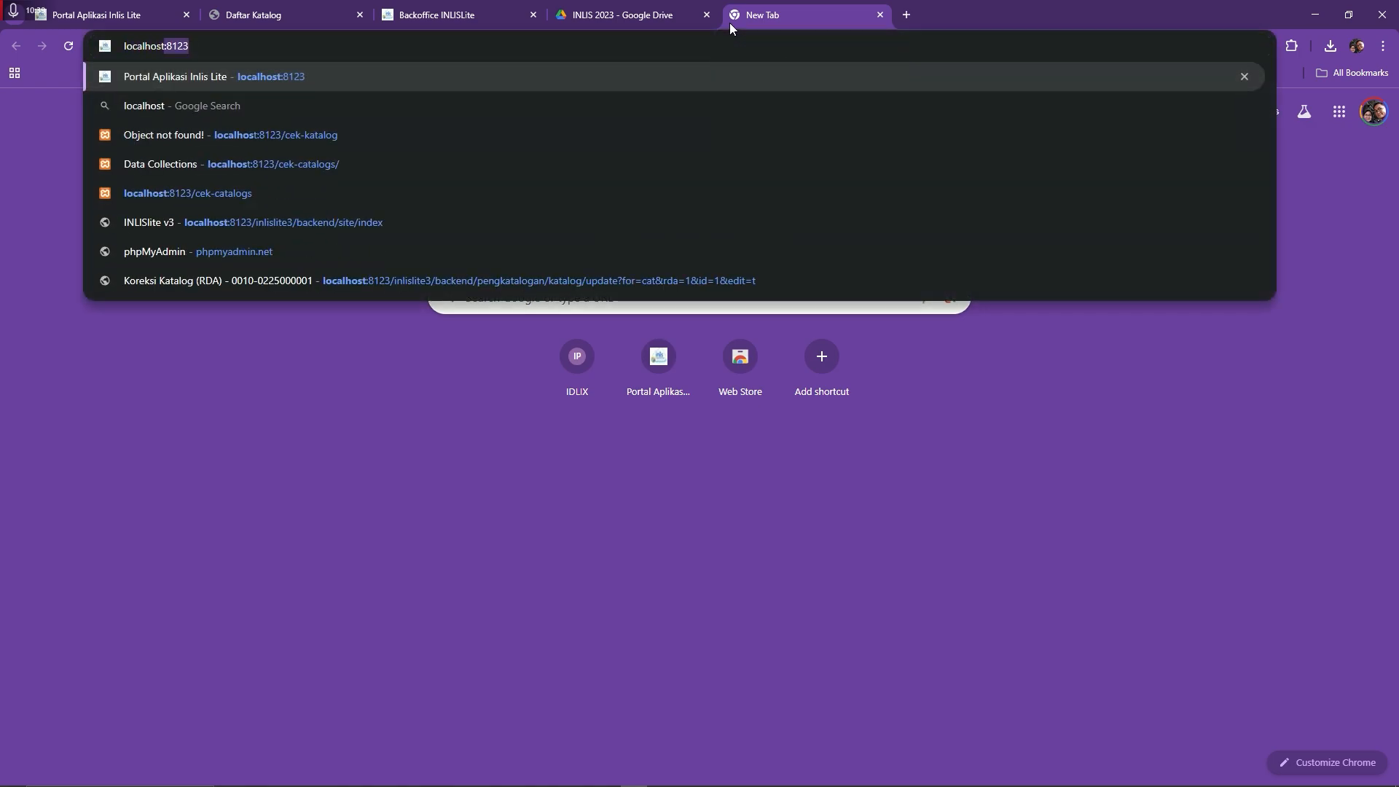
type(":")
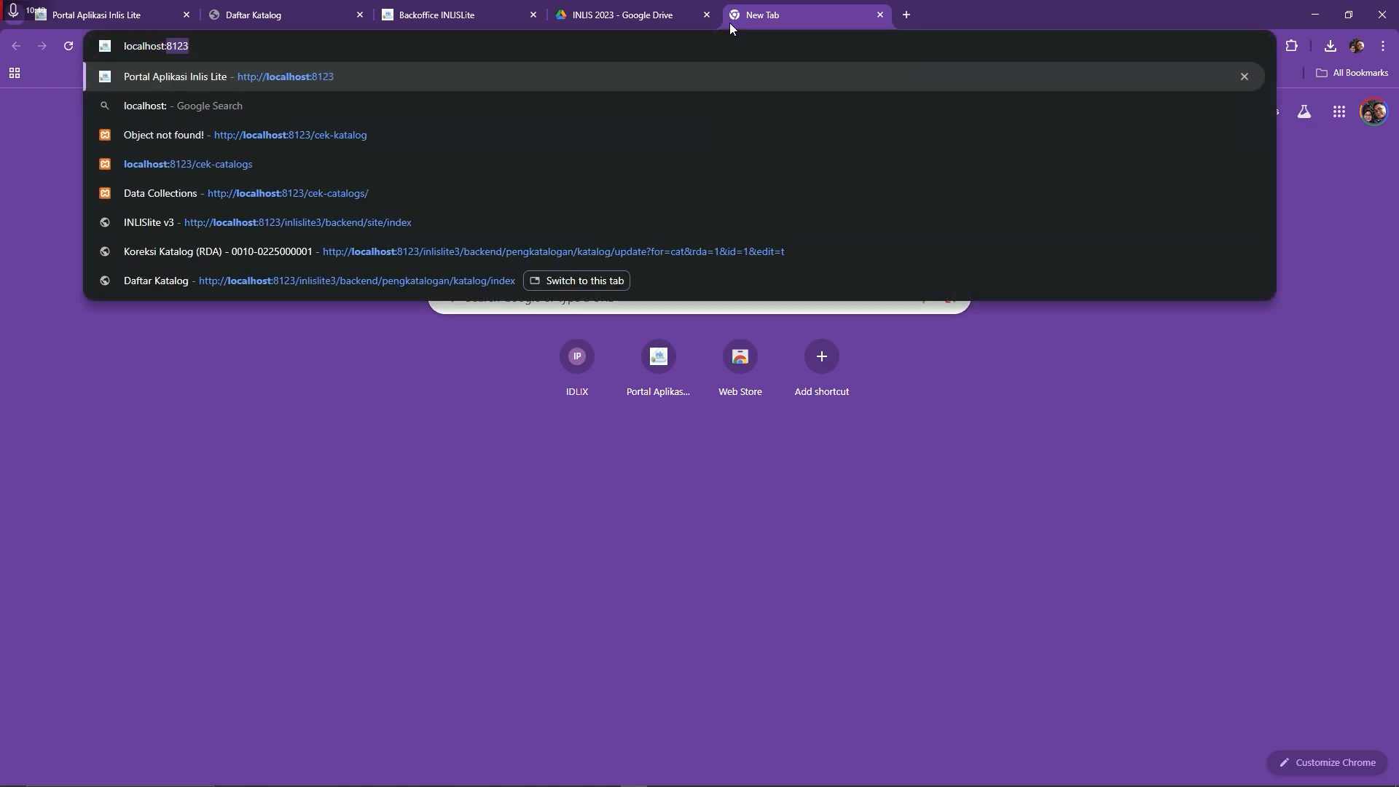
type("8123")
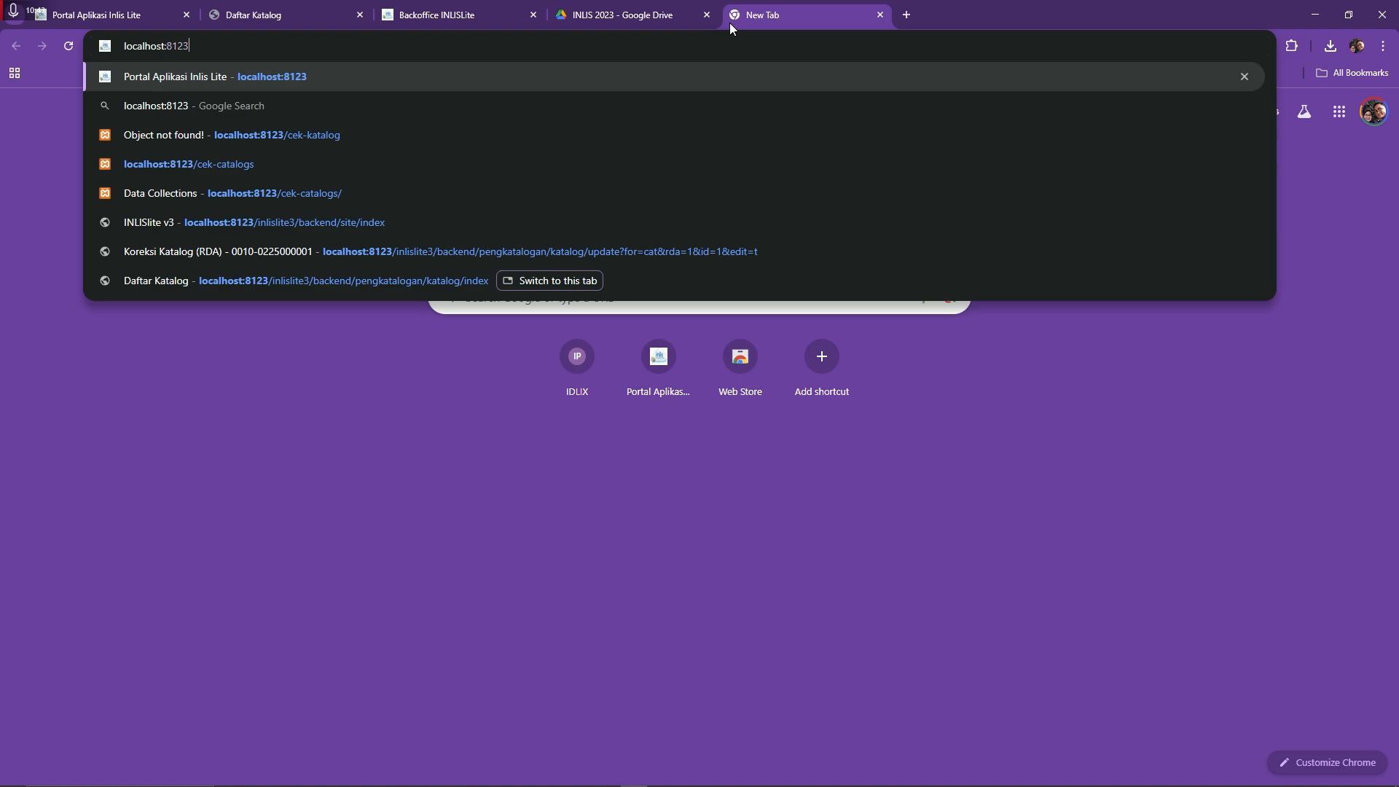
type("/")
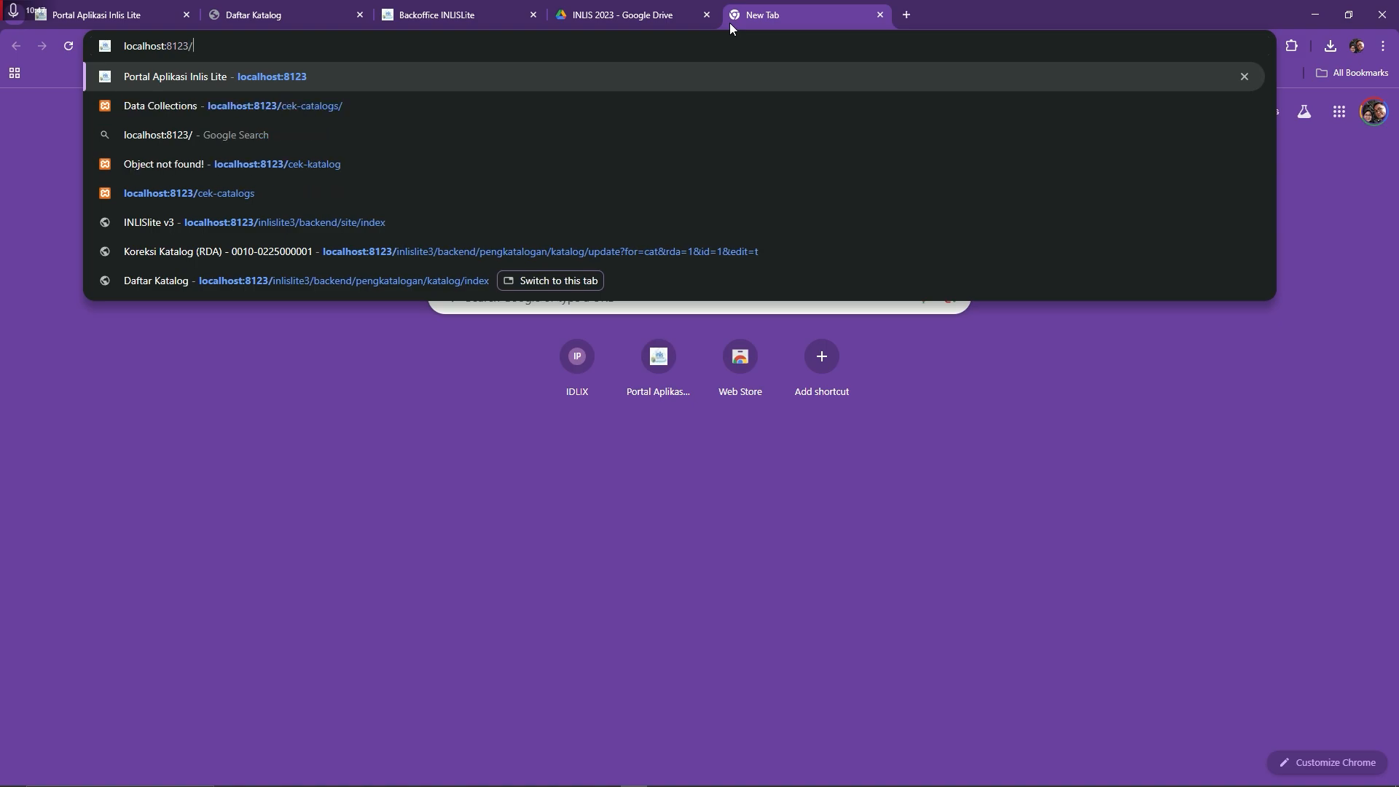
type("cek")
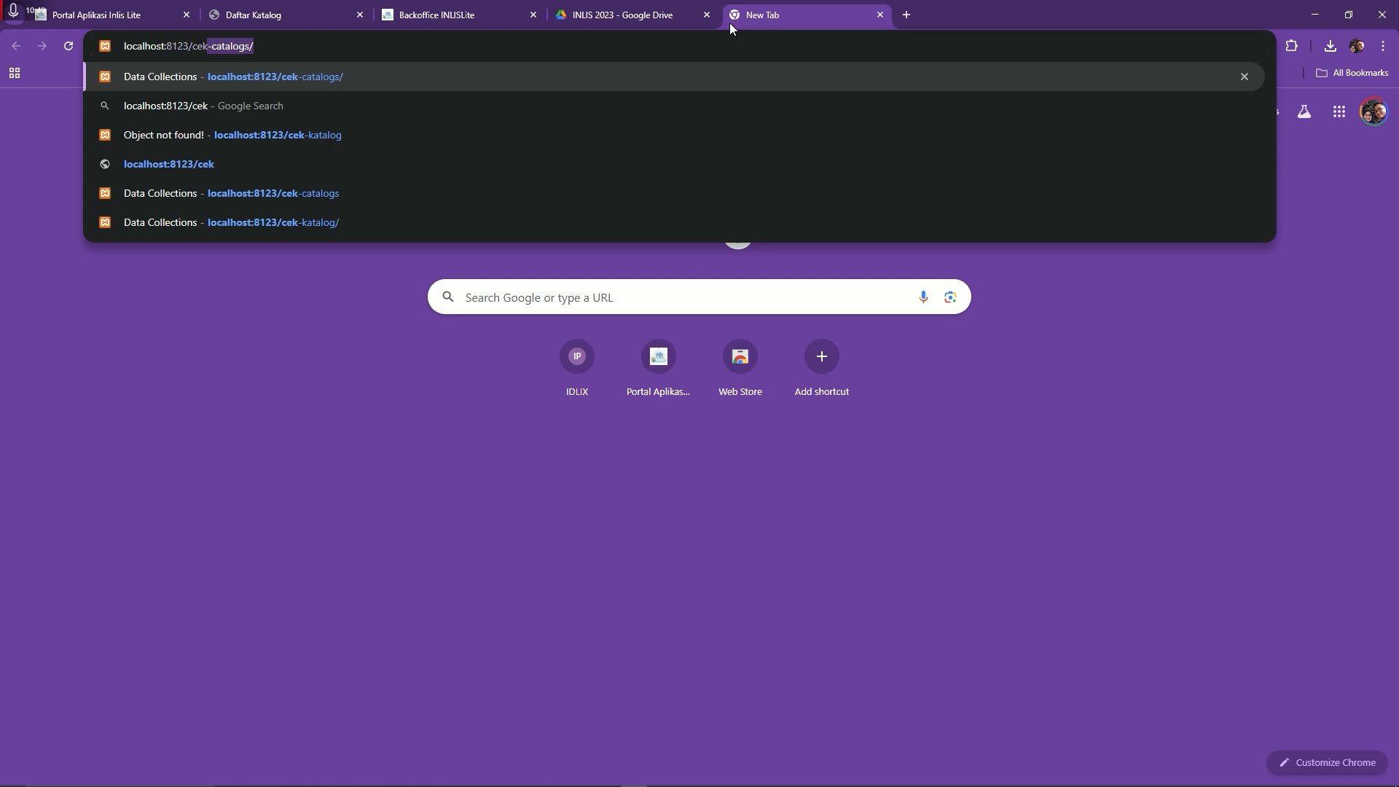
type("-katal")
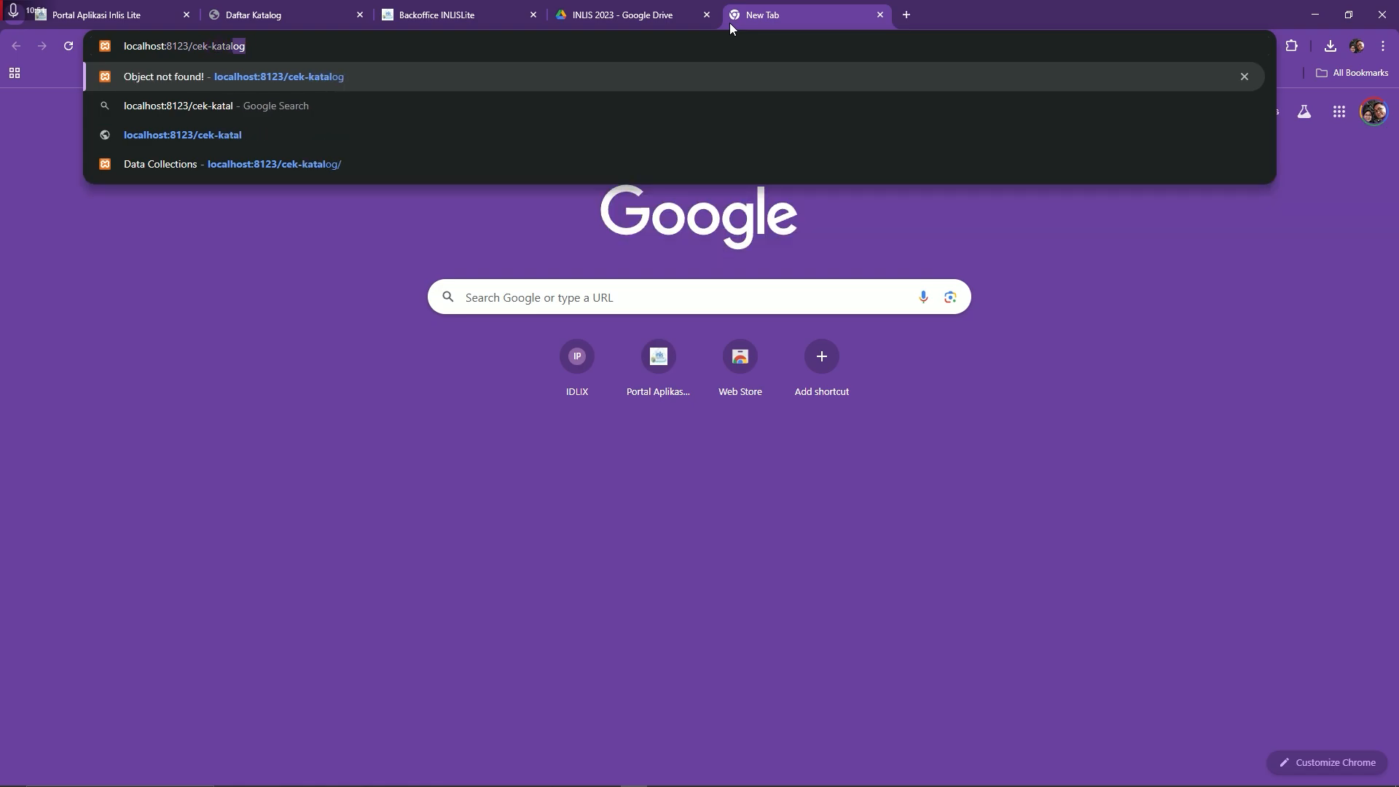
type("og")
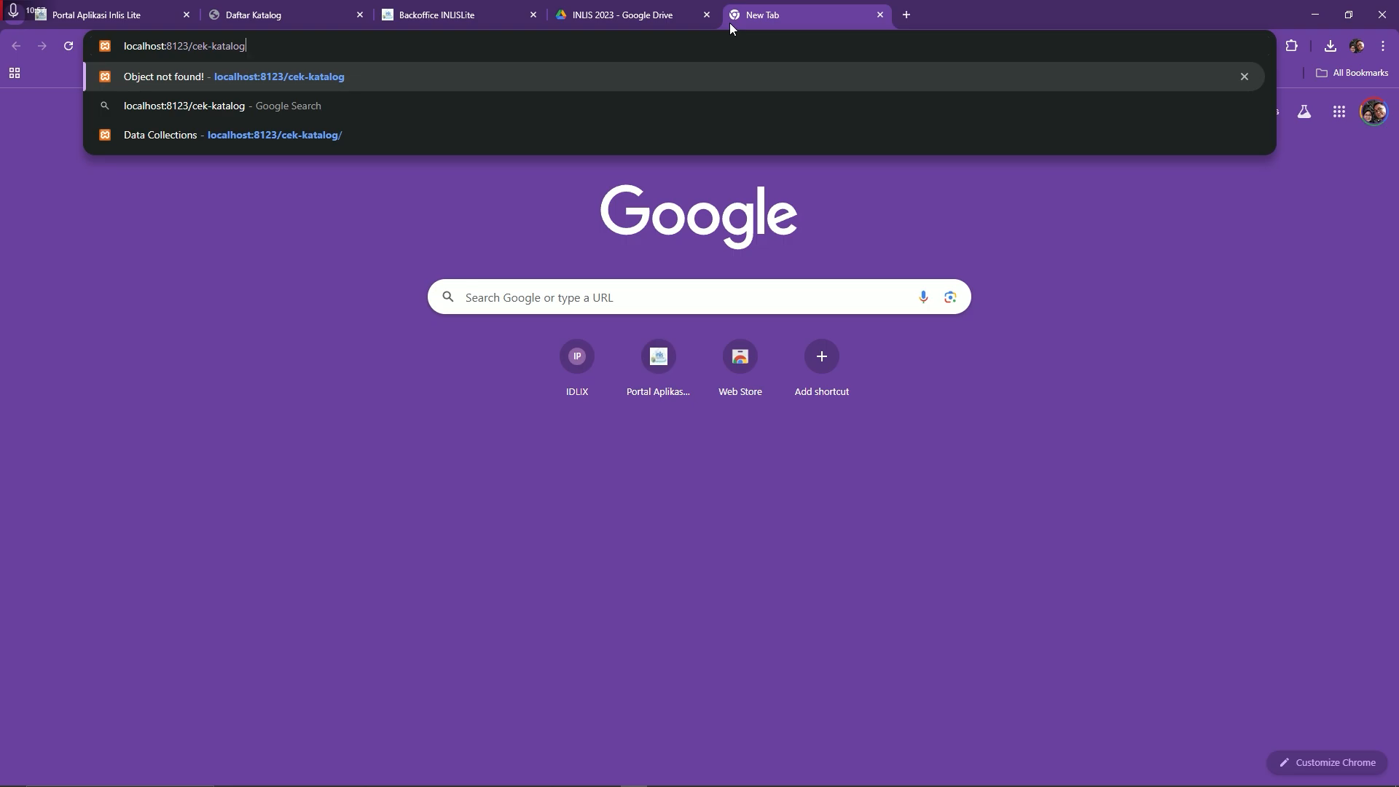
key("Return")
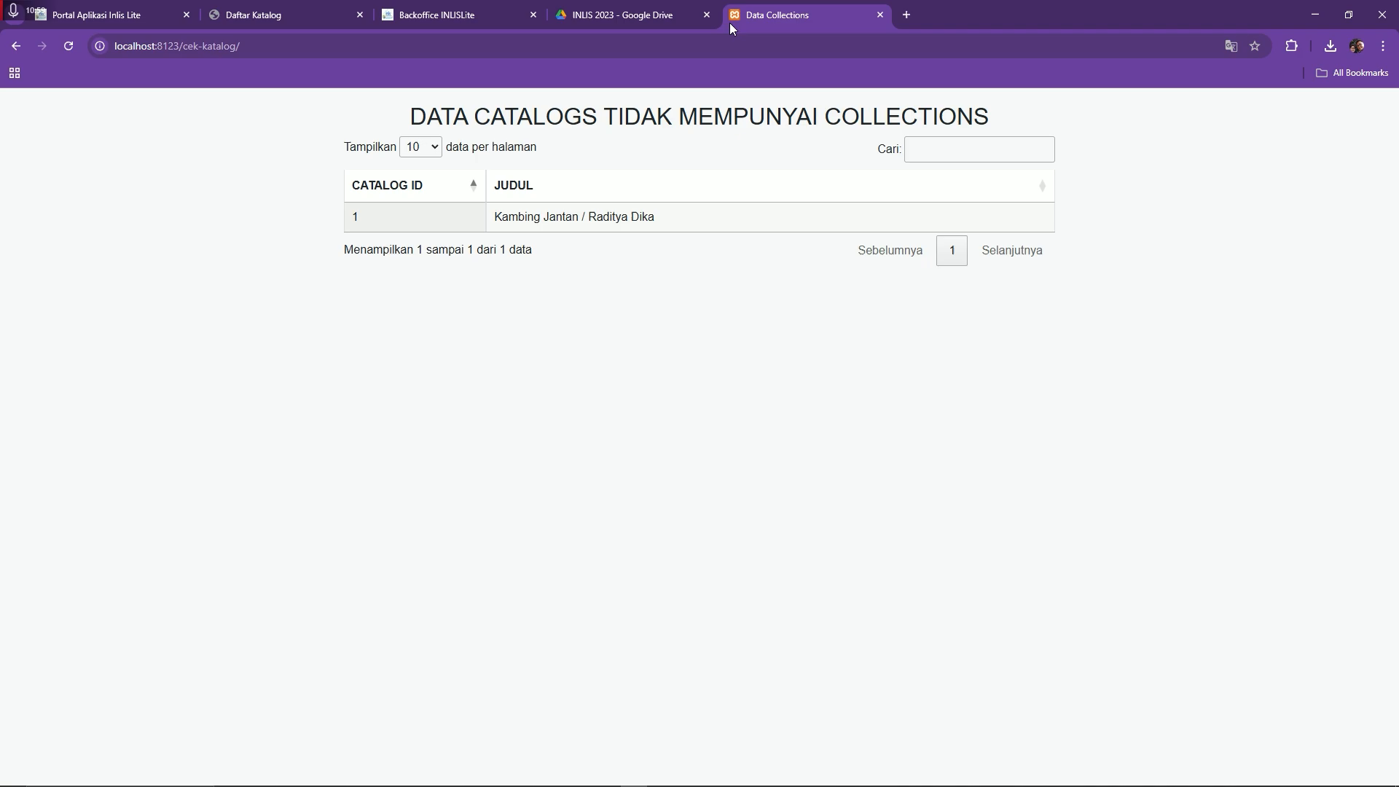
left_click_drag(652, 216, 502, 220)
left_click(700, 230)
left_click_drag(494, 219, 584, 212)
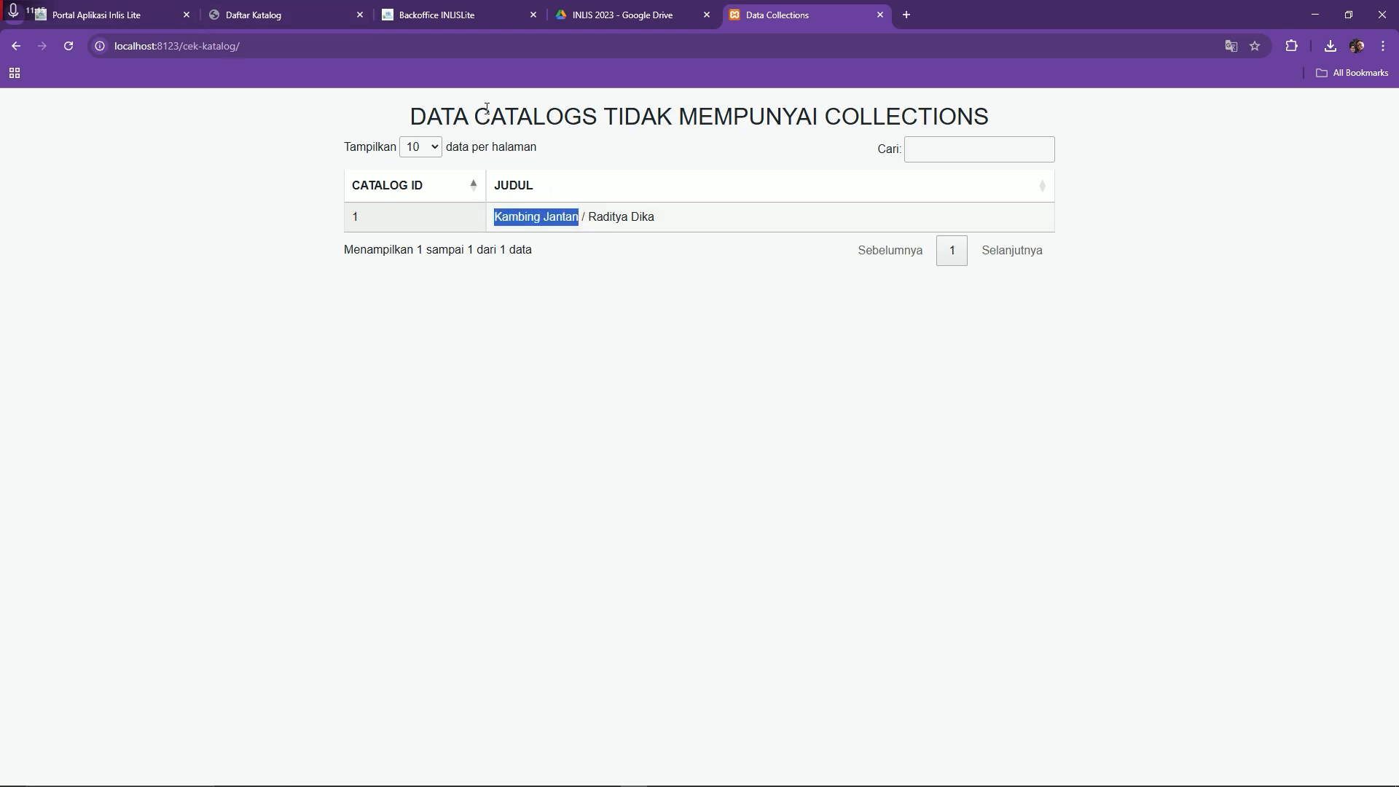
left_click(450, 18)
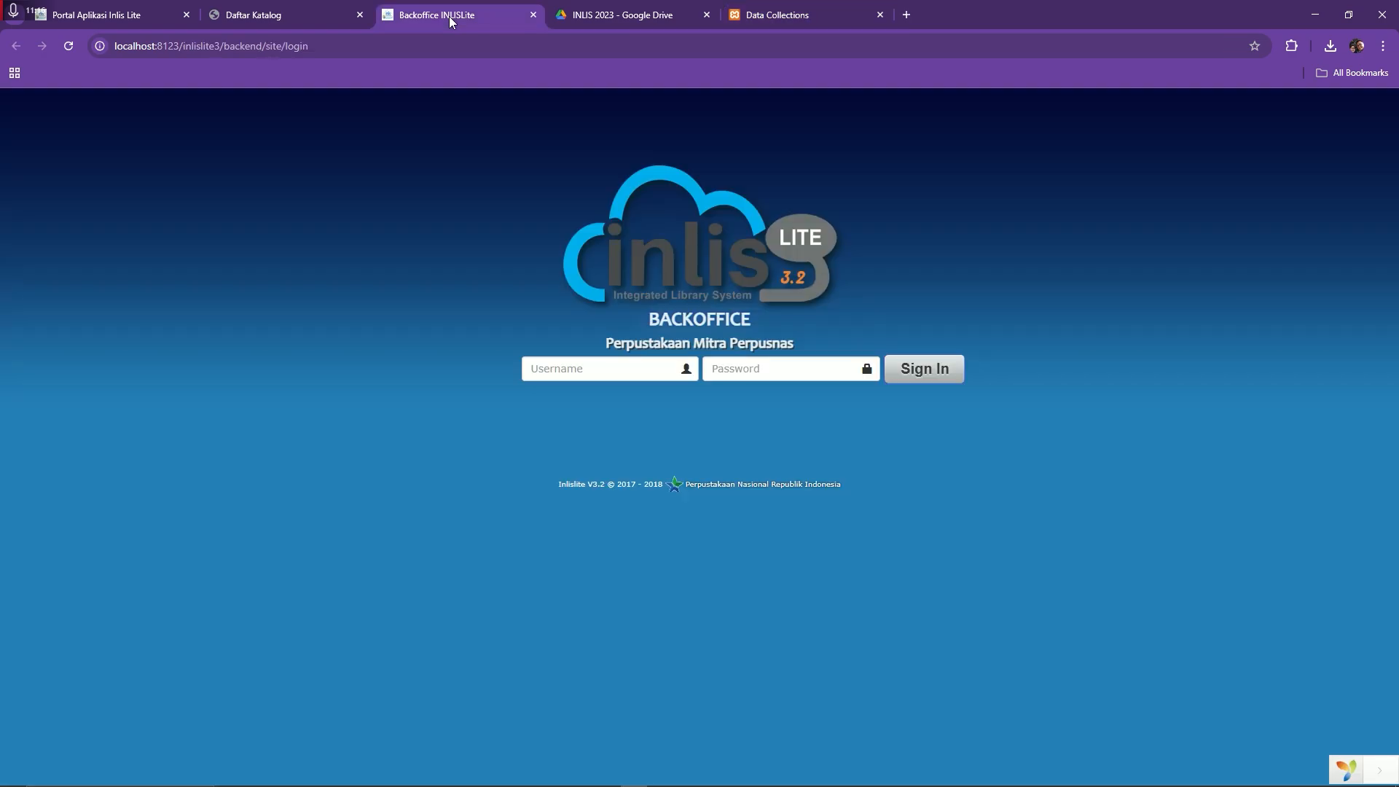
Reload Daftar Katalog and set the search criteria to Judul
left_click(115, 20)
left_click(272, 15)
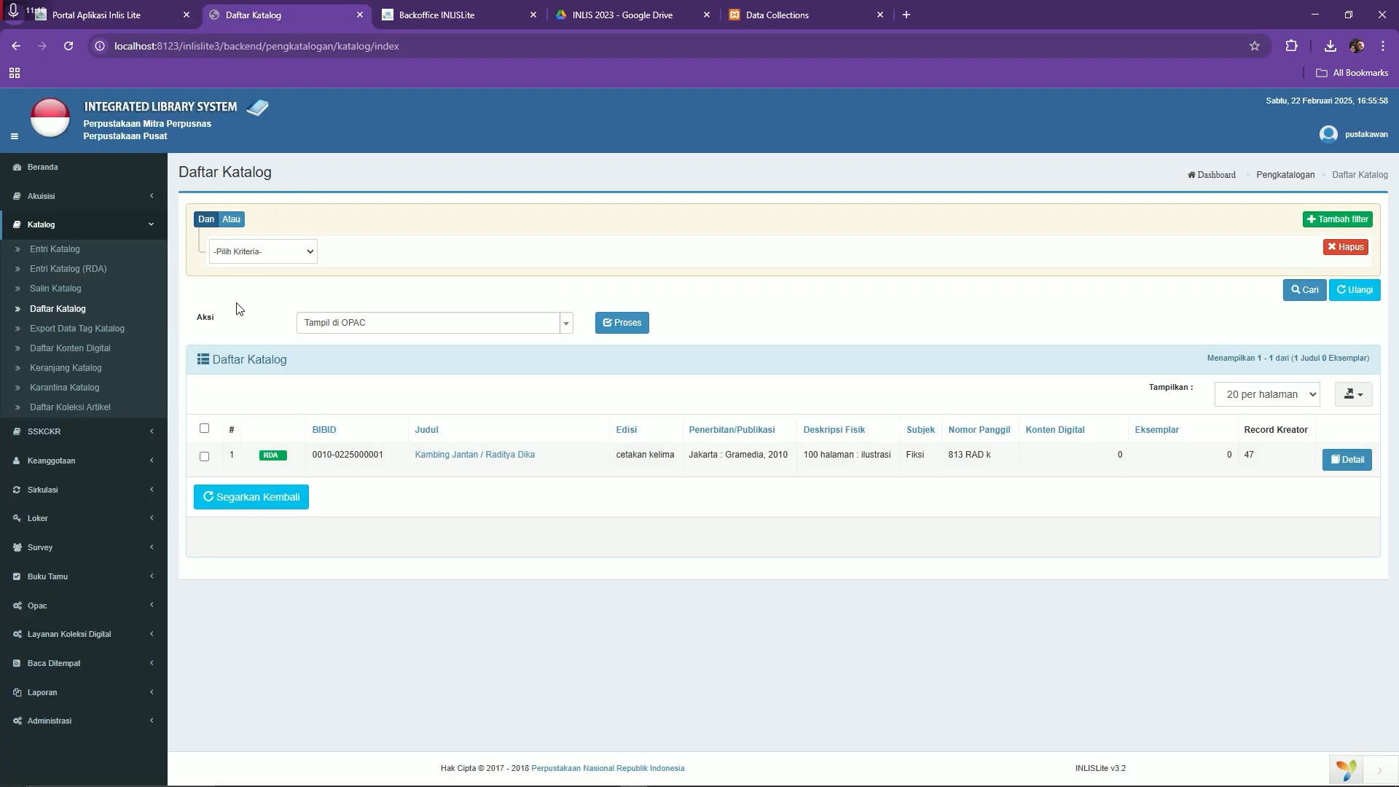
left_click(81, 310)
left_click(256, 258)
left_click(261, 252)
left_click(241, 329)
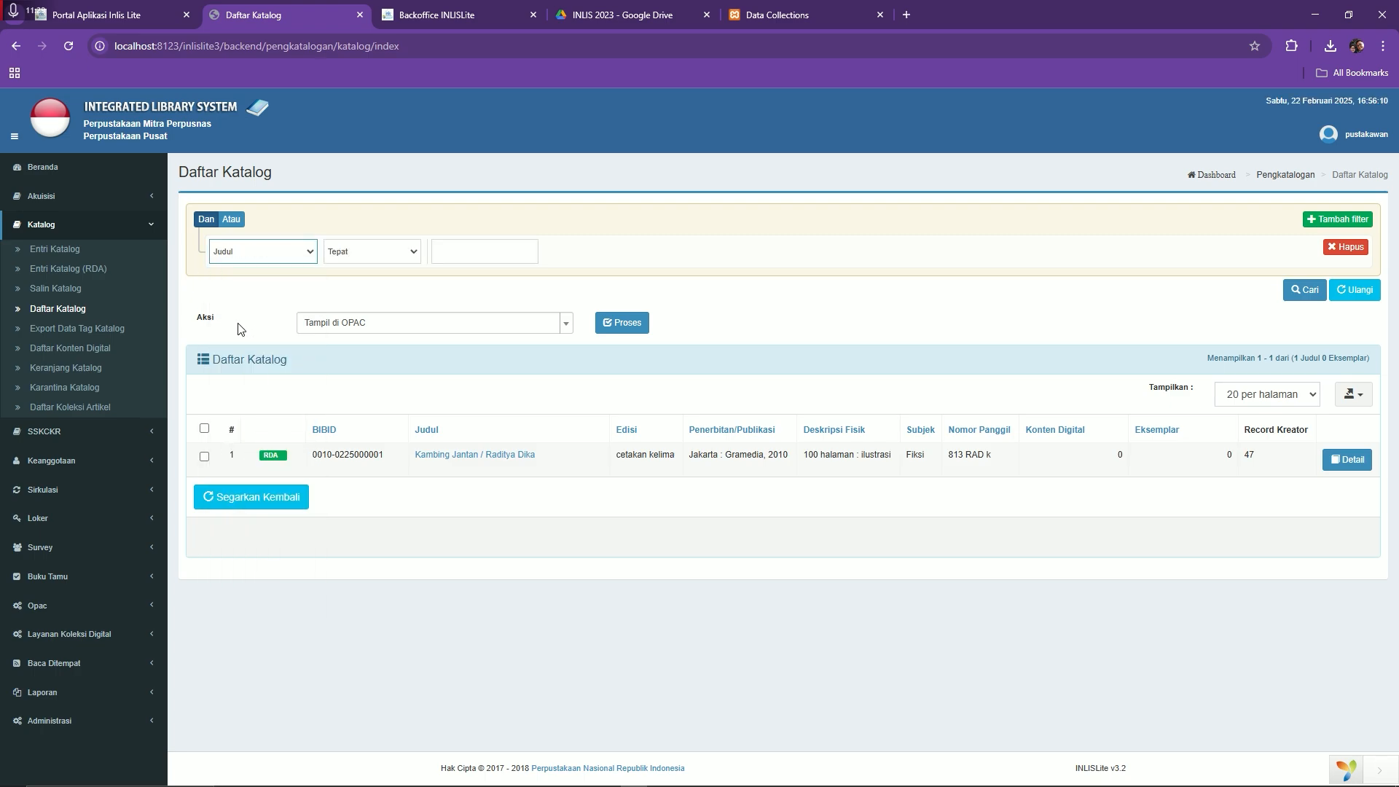
Search titles matching 'Salah Satu Isi' for 'Kambing Jantan' and open the found record
left_click(358, 258)
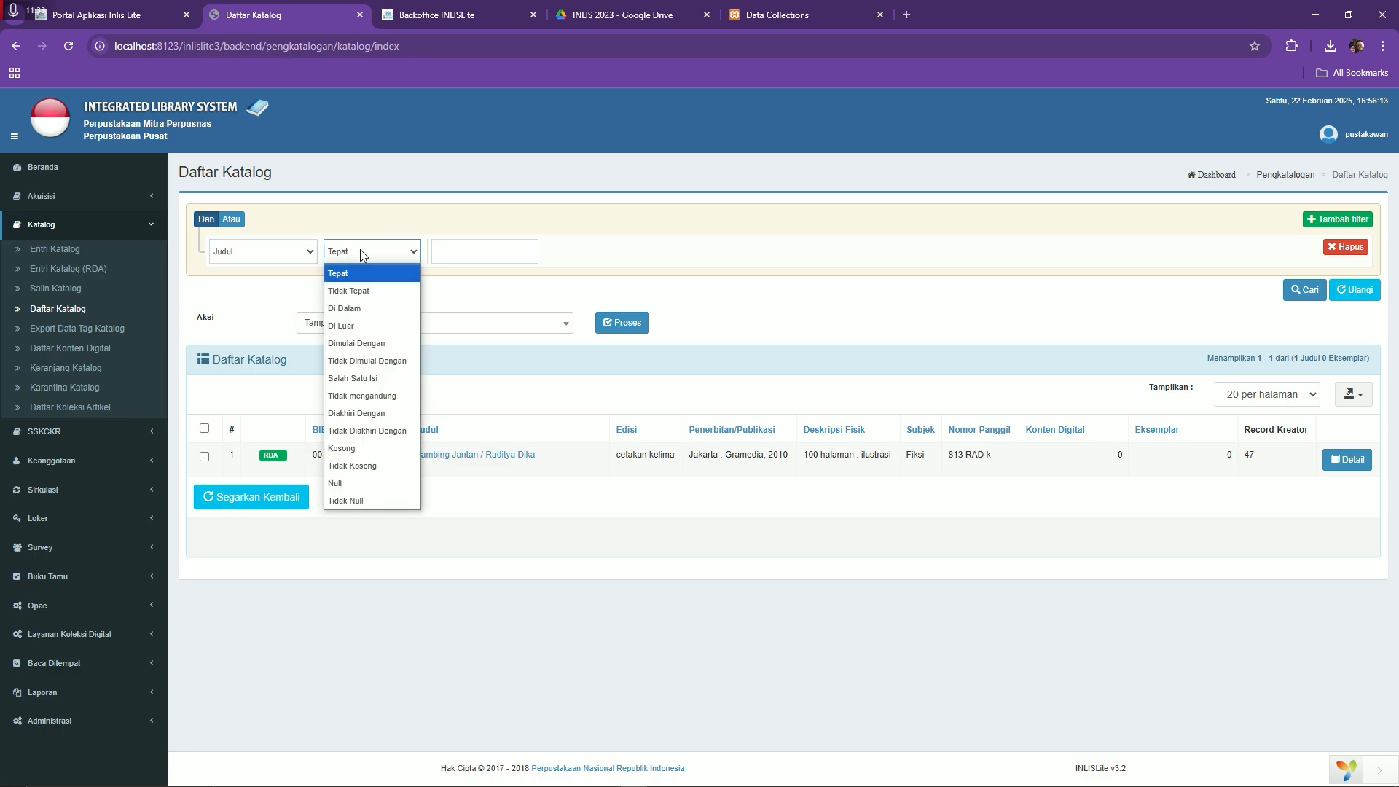
left_click(379, 378)
left_click(454, 252)
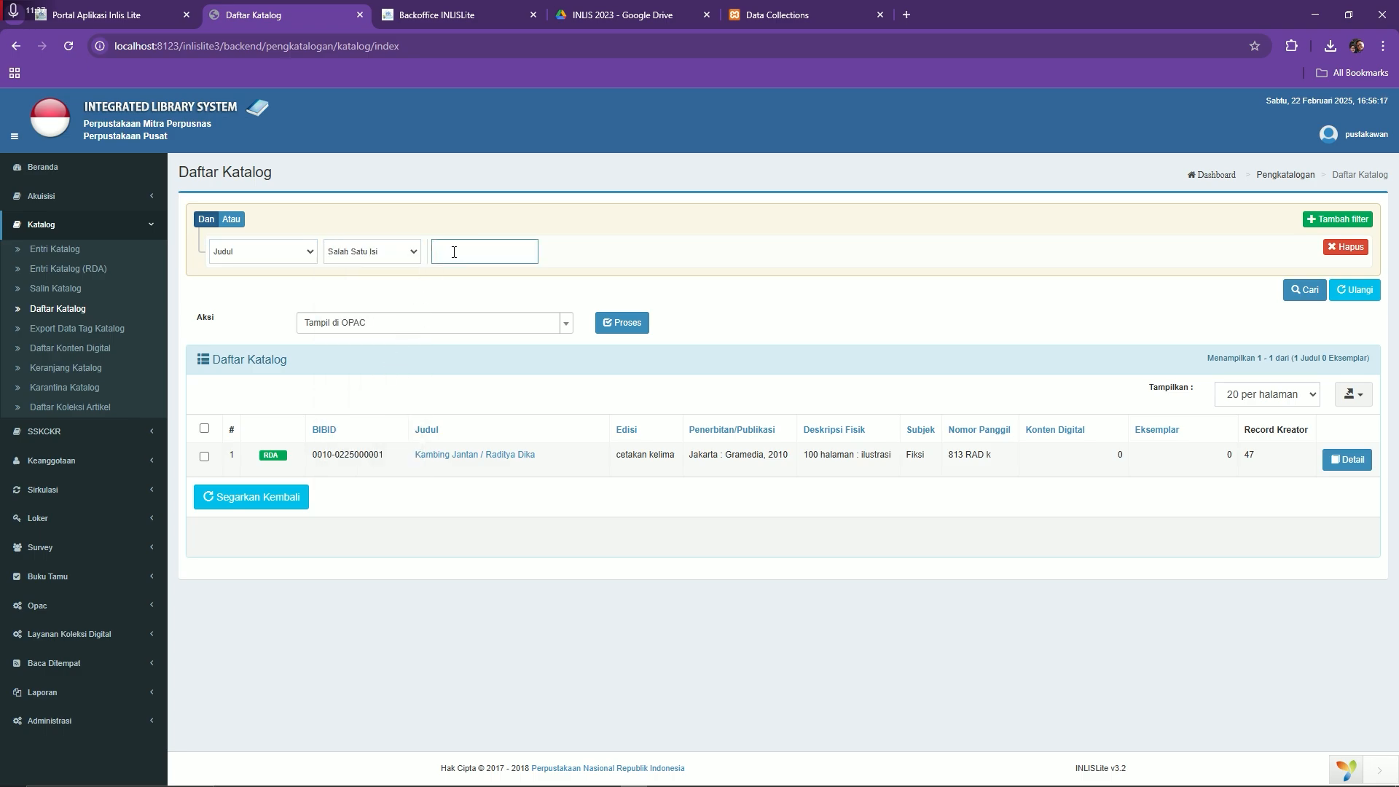
type("Kambing Jantan")
left_click(1298, 305)
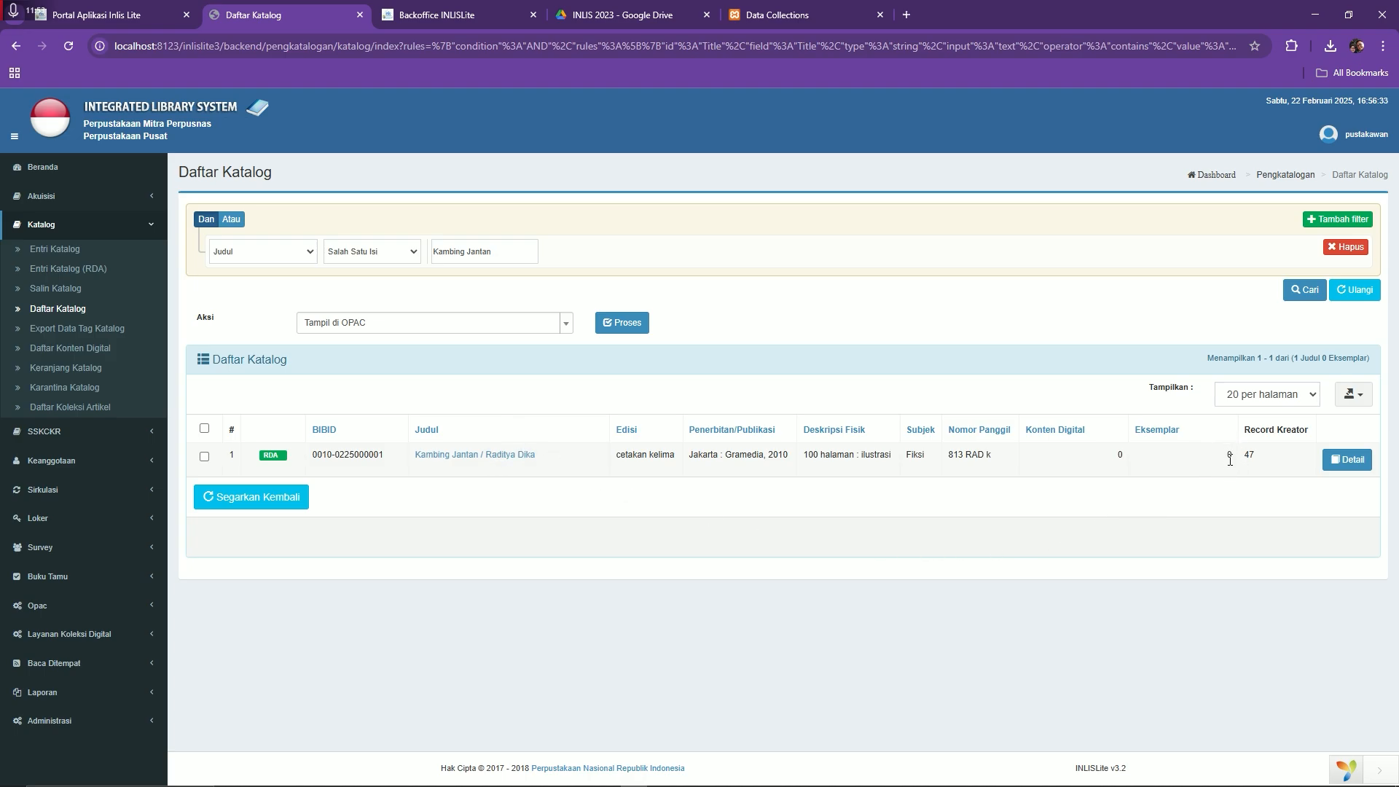
left_click(496, 456)
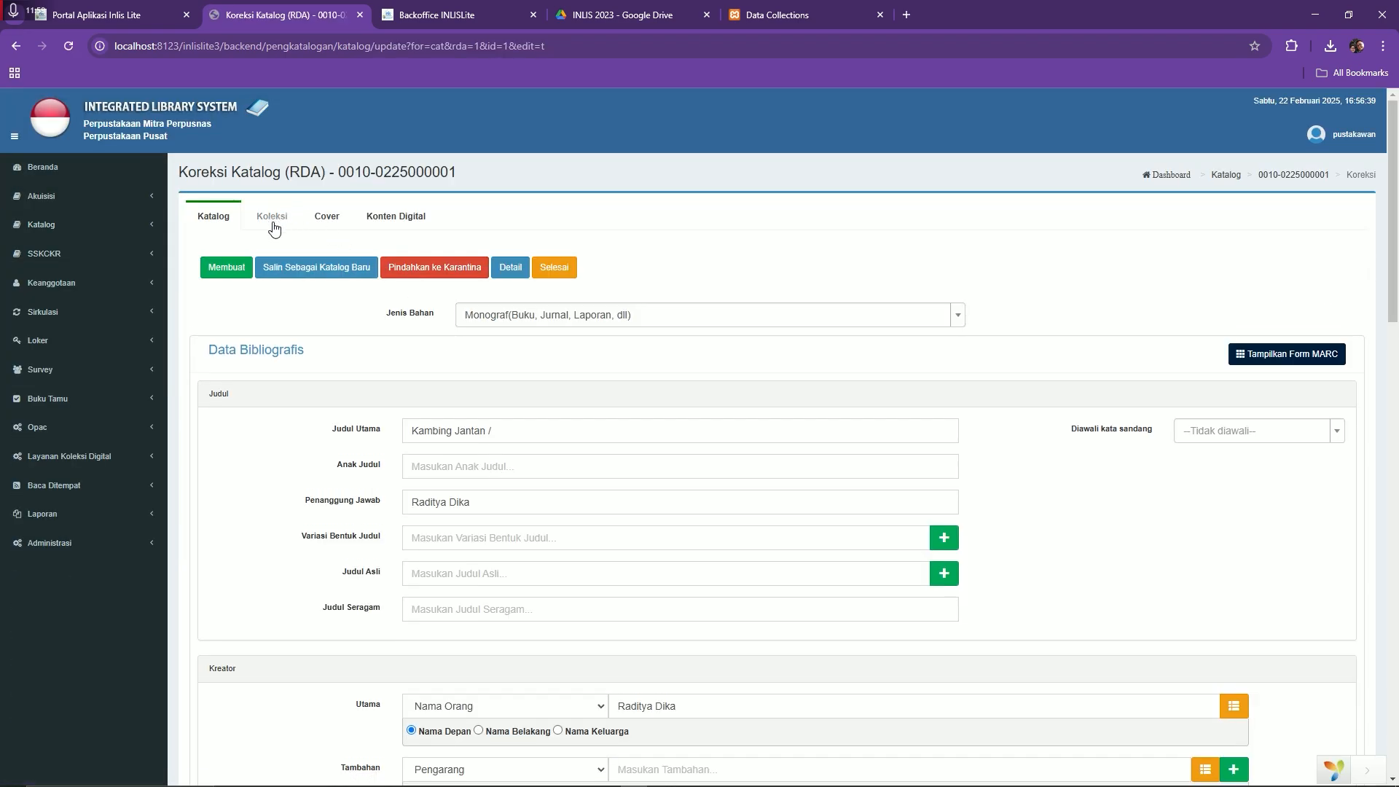
Start a new copy of Kambing Jantan with call number 813 RAD k
left_click(273, 224)
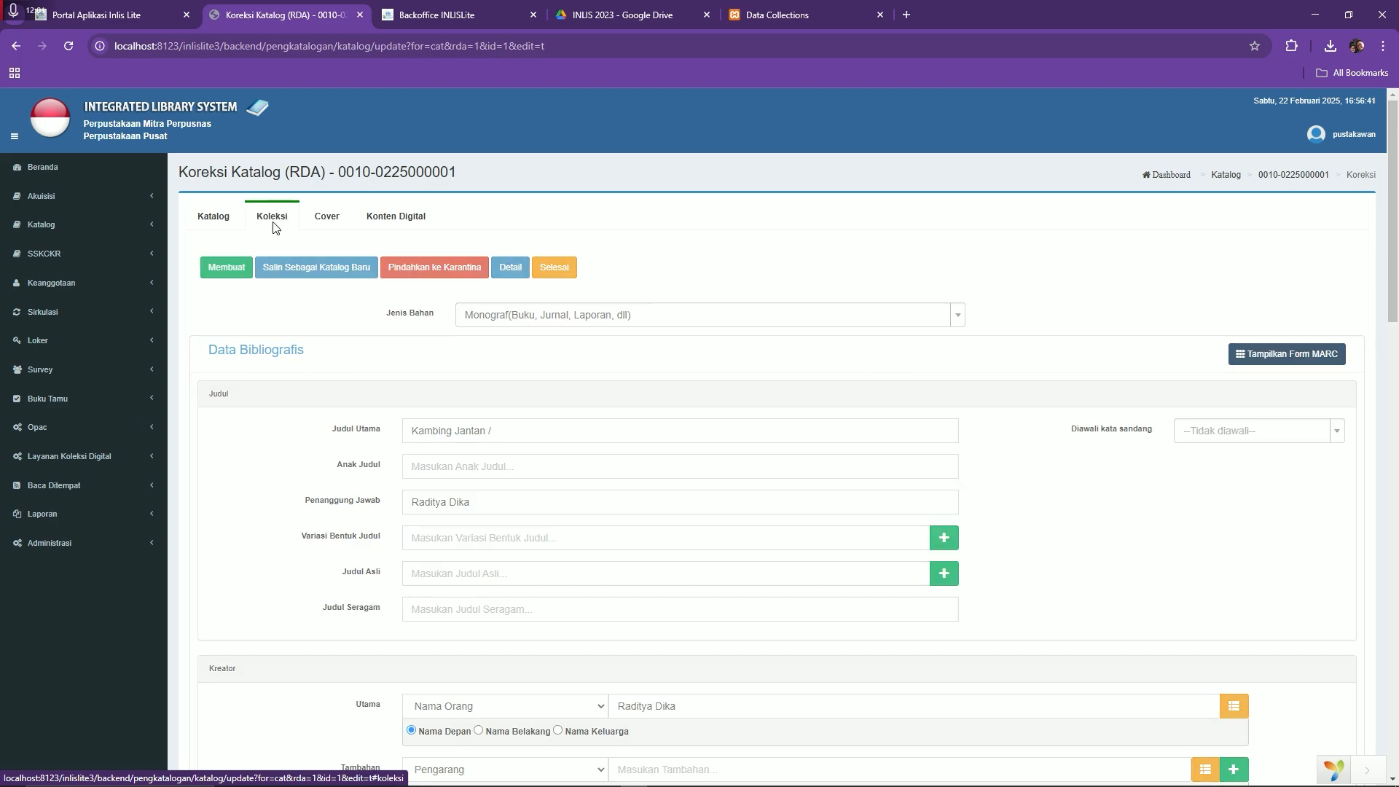
left_click(276, 263)
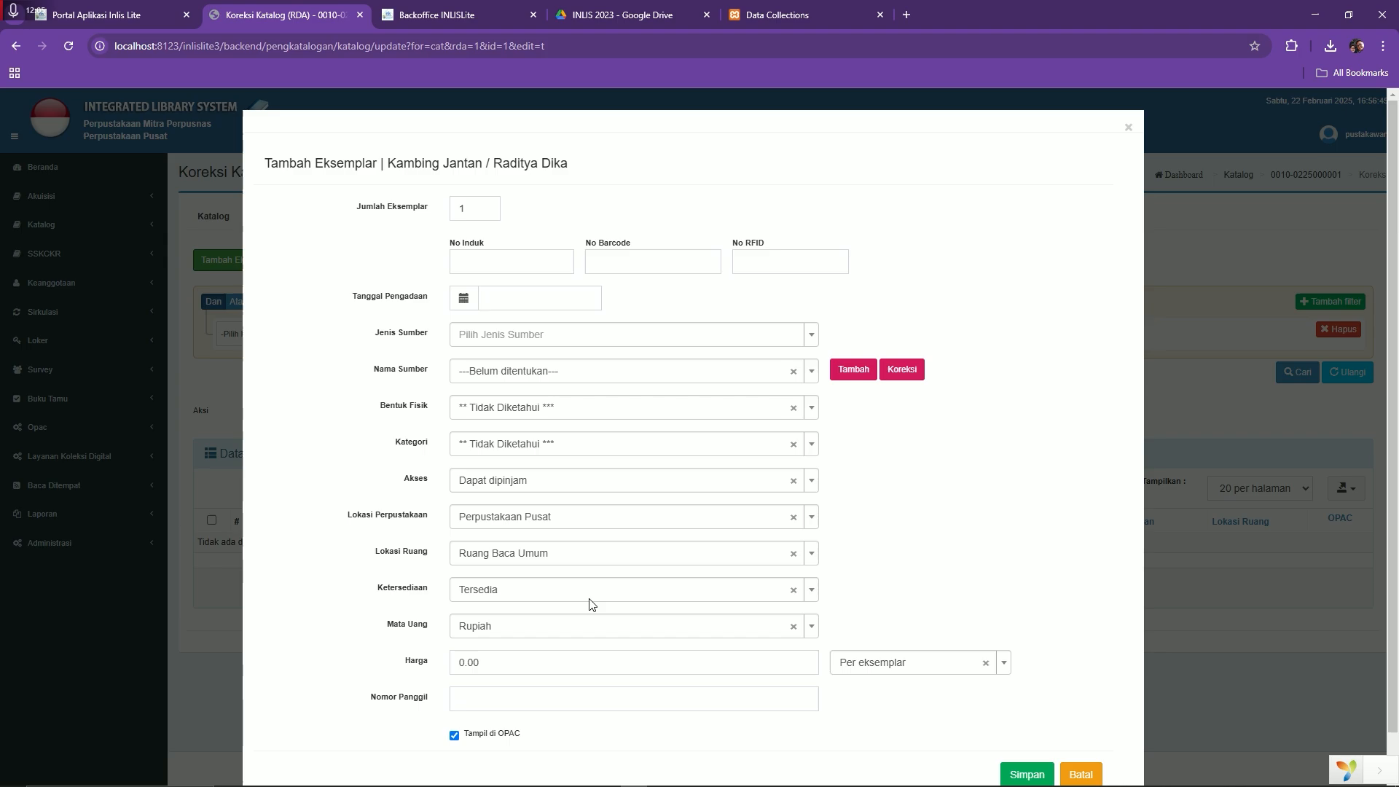
left_click(505, 699)
left_click(505, 701)
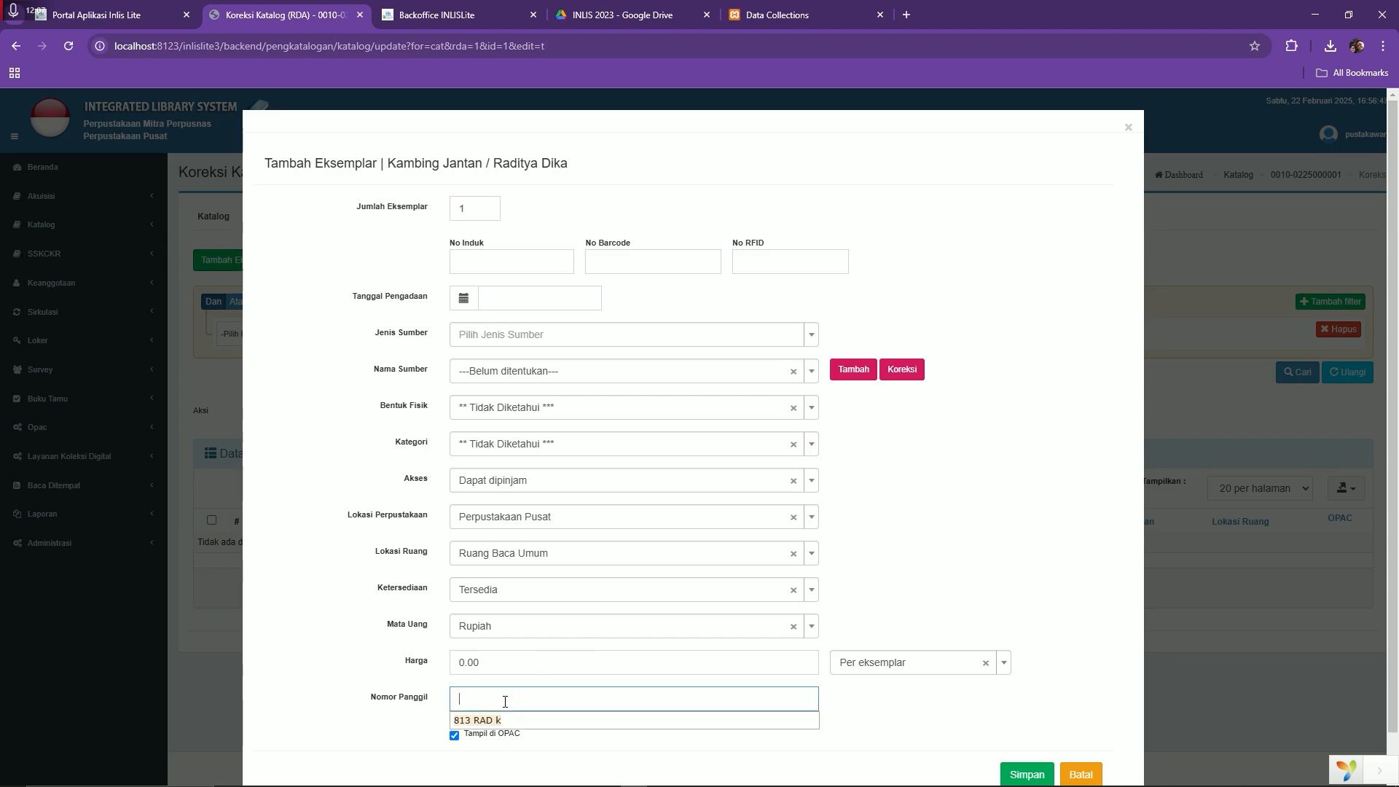
left_click(499, 717)
Date the copy 22-02-2025 as a Pembelian, Buku, Koleksi Umum item and save it
left_click(485, 298)
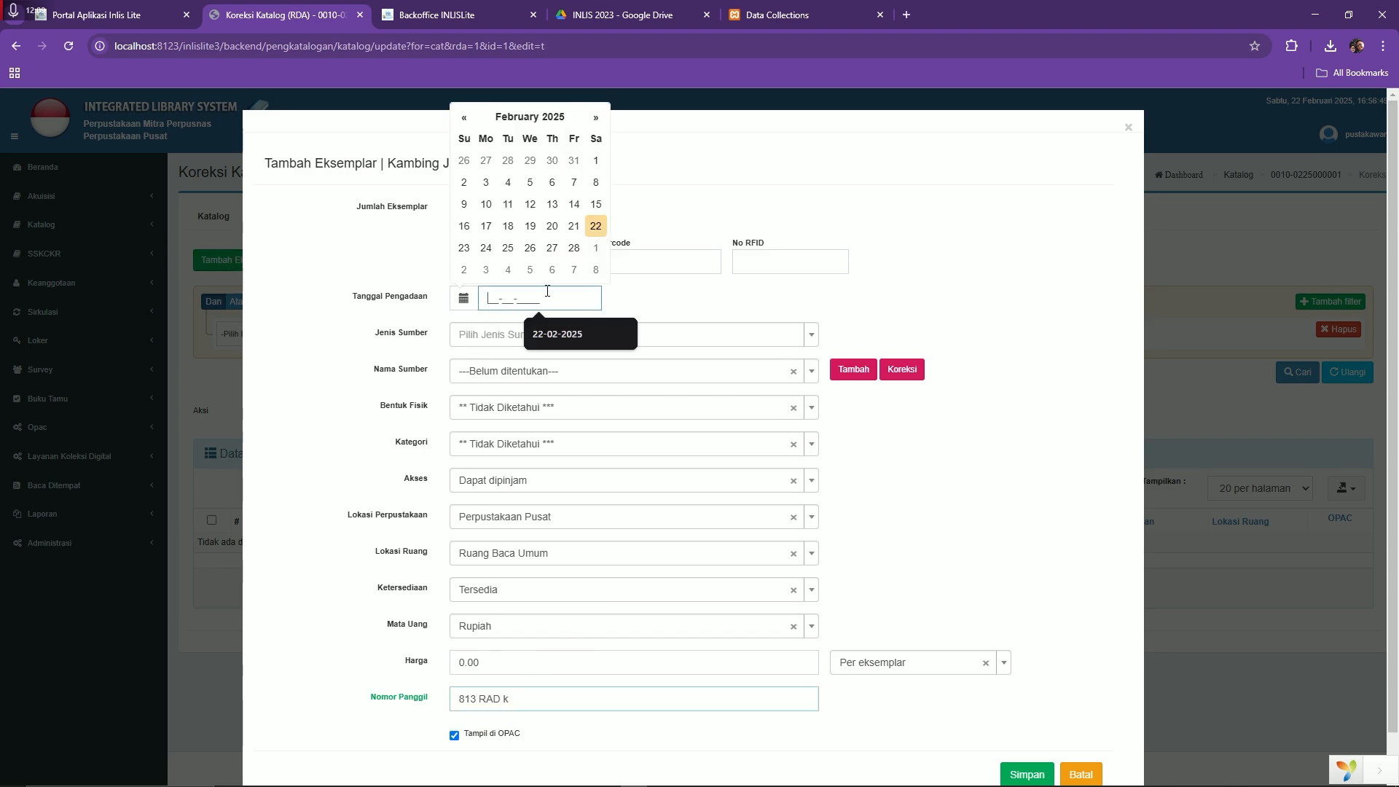
left_click(594, 226)
left_click(508, 335)
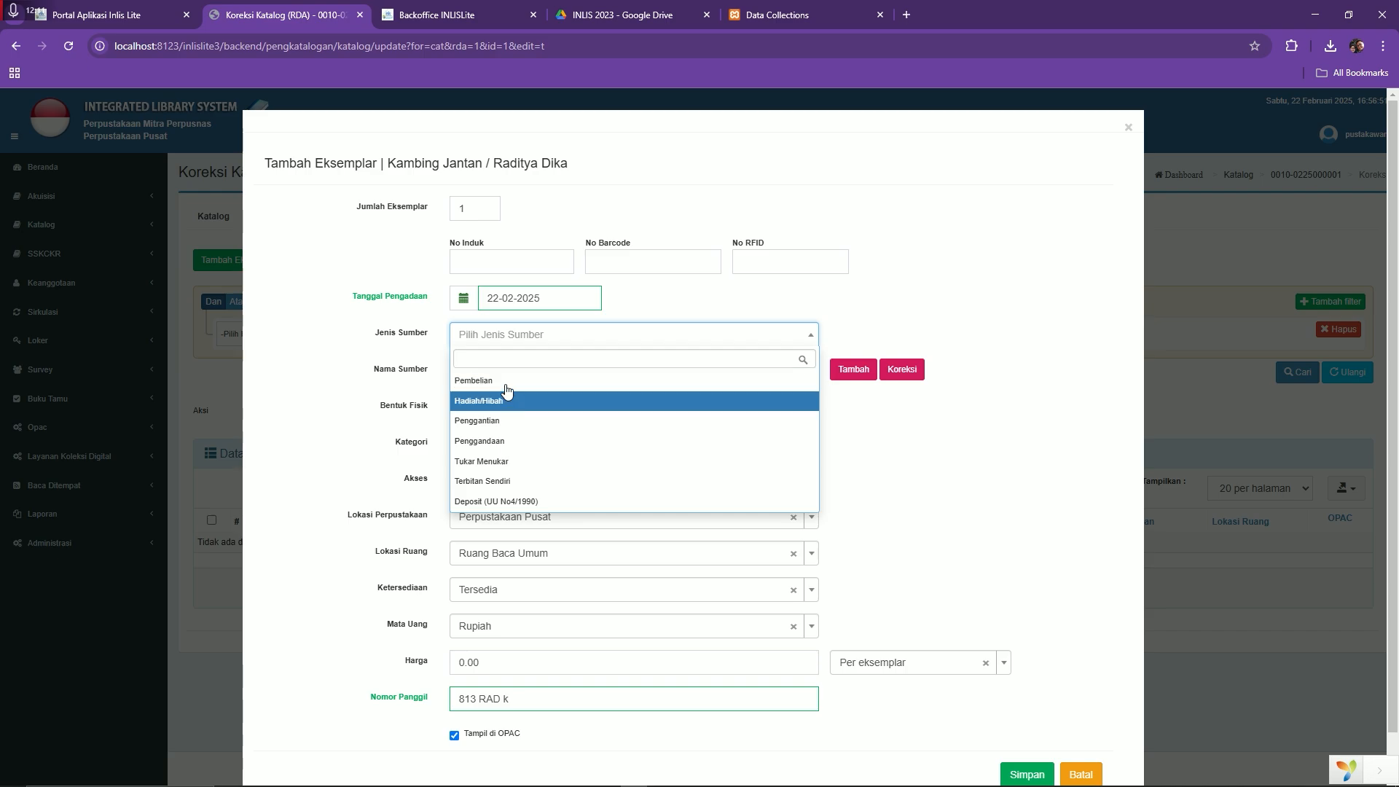
left_click(488, 380)
left_click(482, 410)
left_click(505, 482)
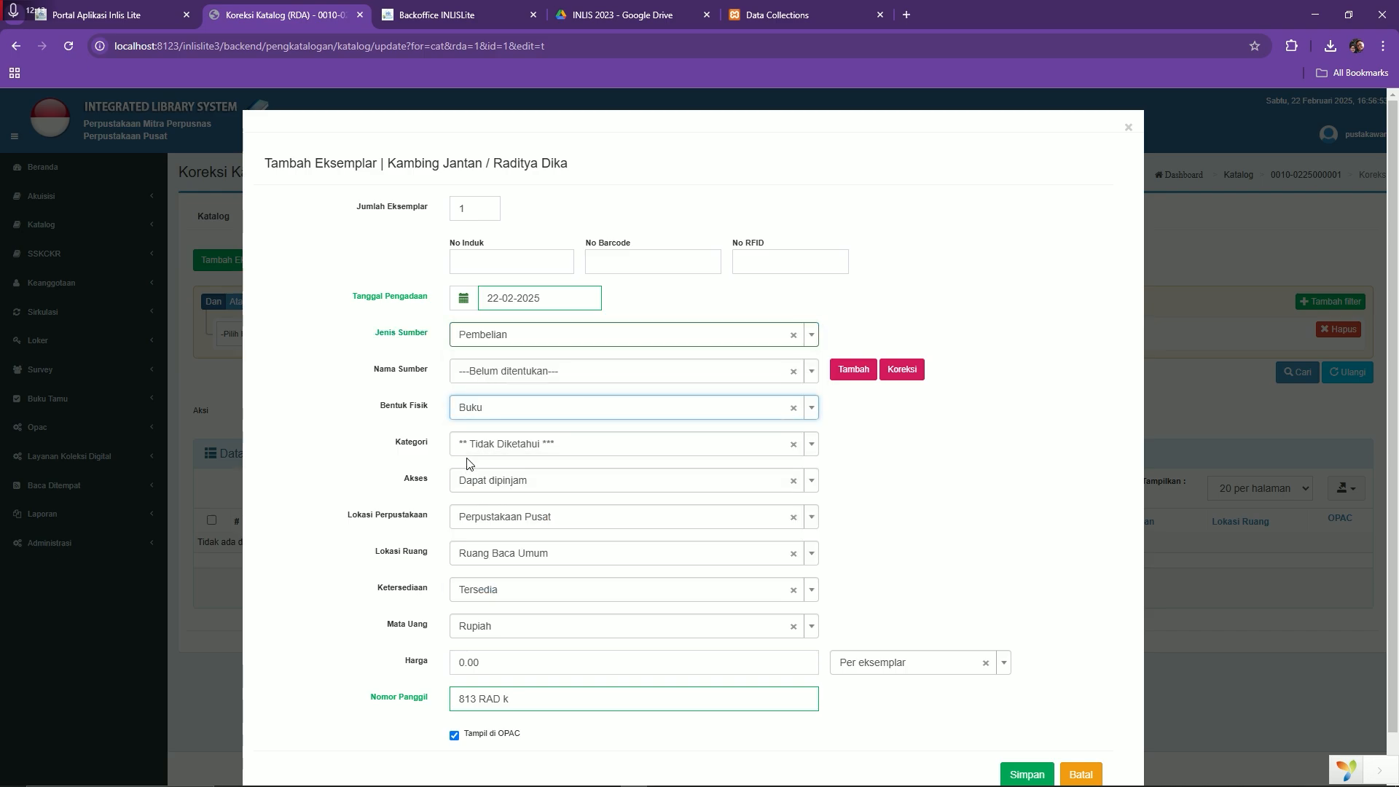
left_click(471, 446)
left_click(497, 510)
scroll(514, 557, "down", 1)
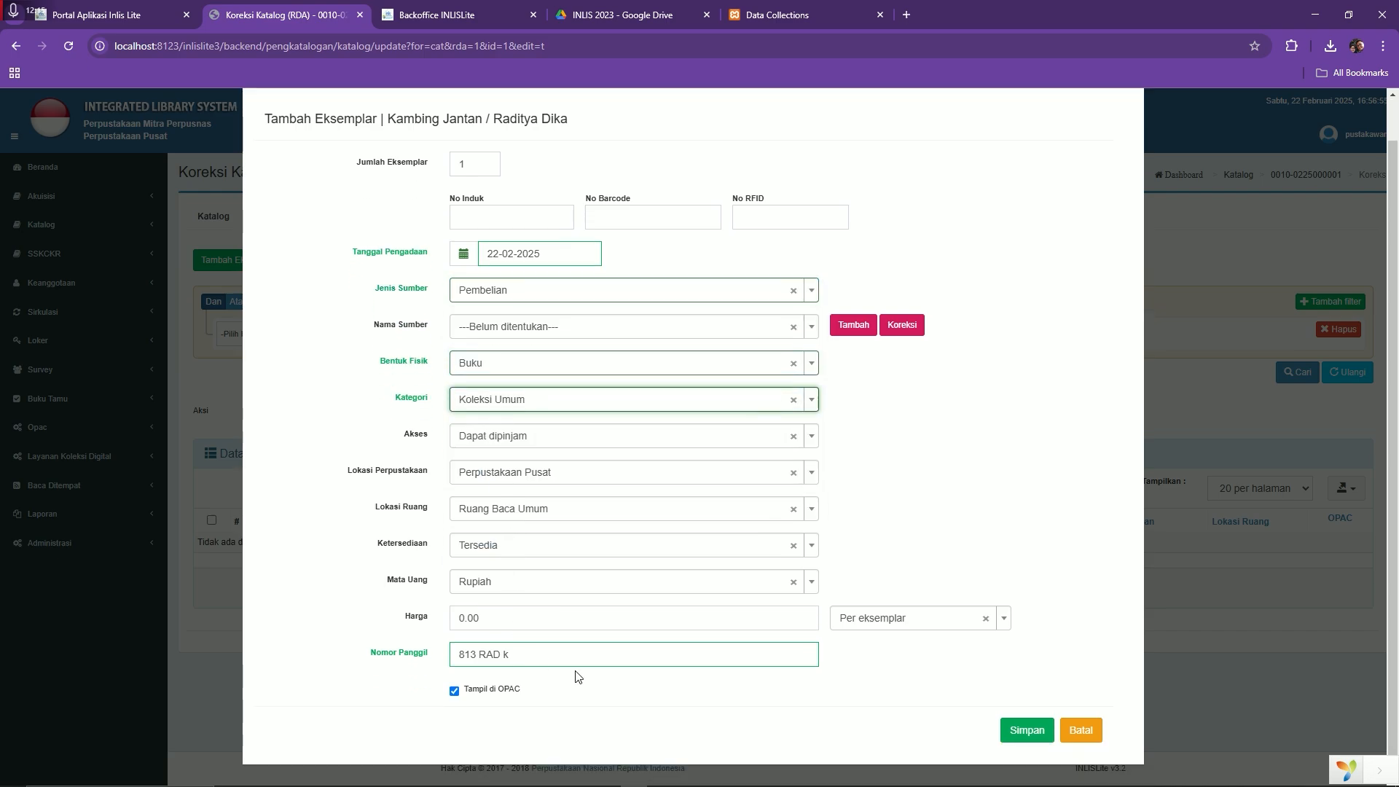
left_click(1017, 776)
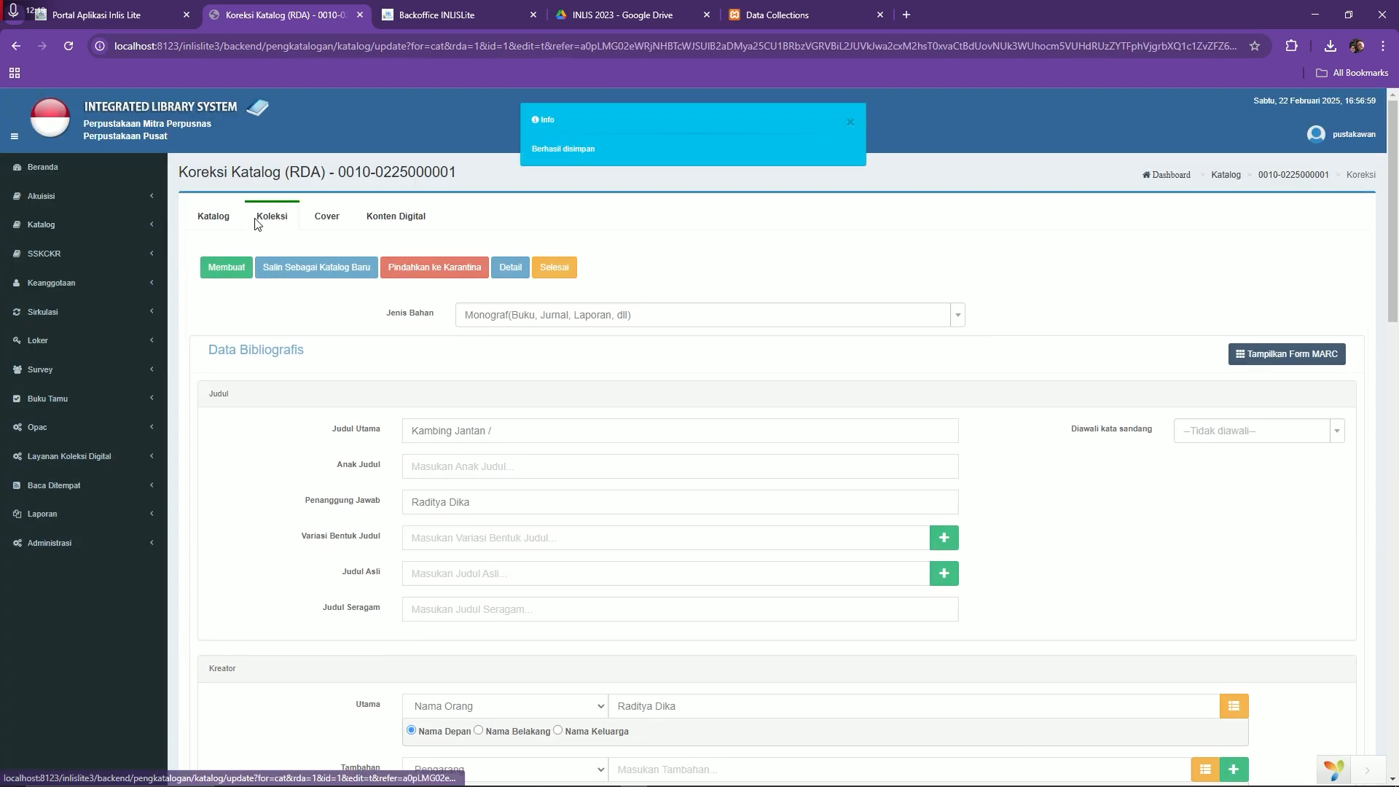
left_click(256, 220)
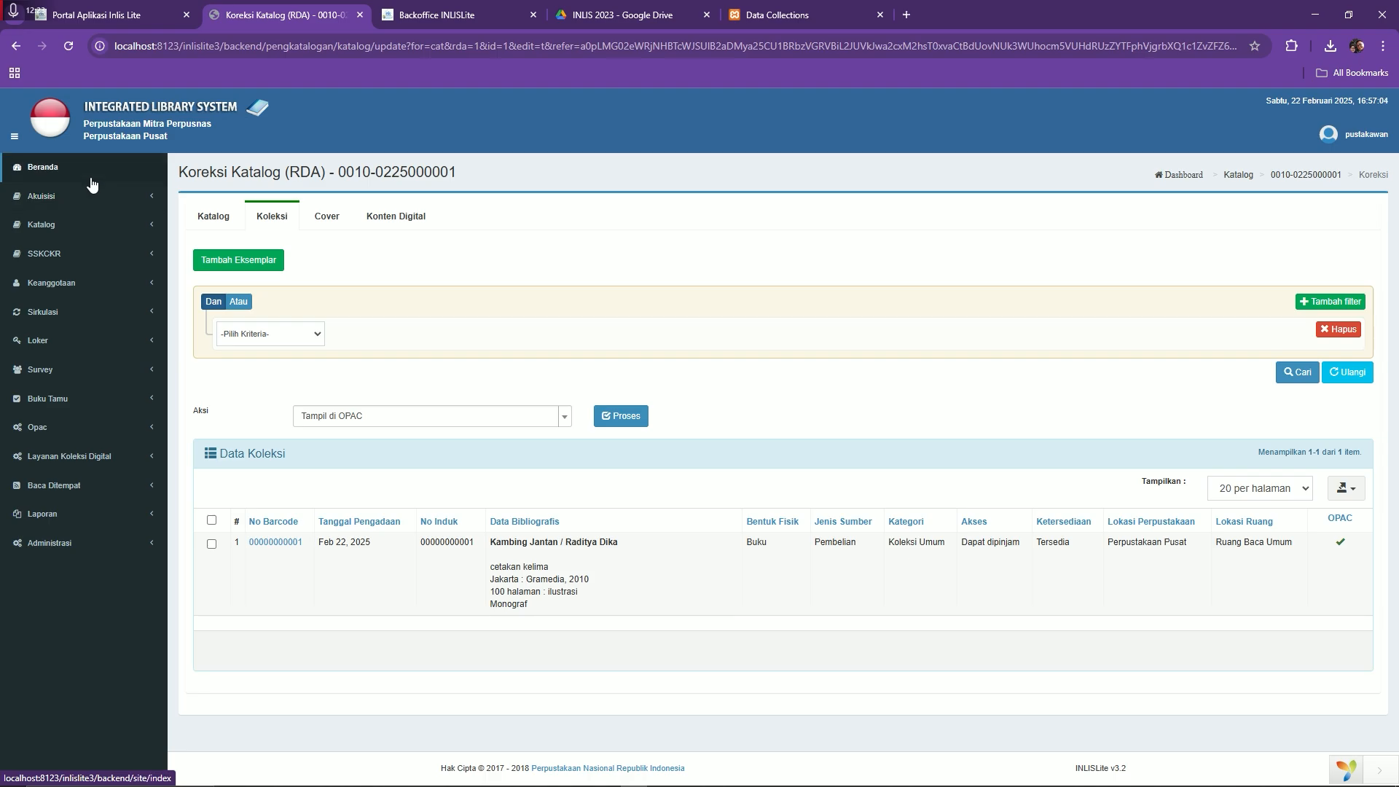
Check the other browser tabs, then return to the INLISLite dashboard
left_click(807, 16)
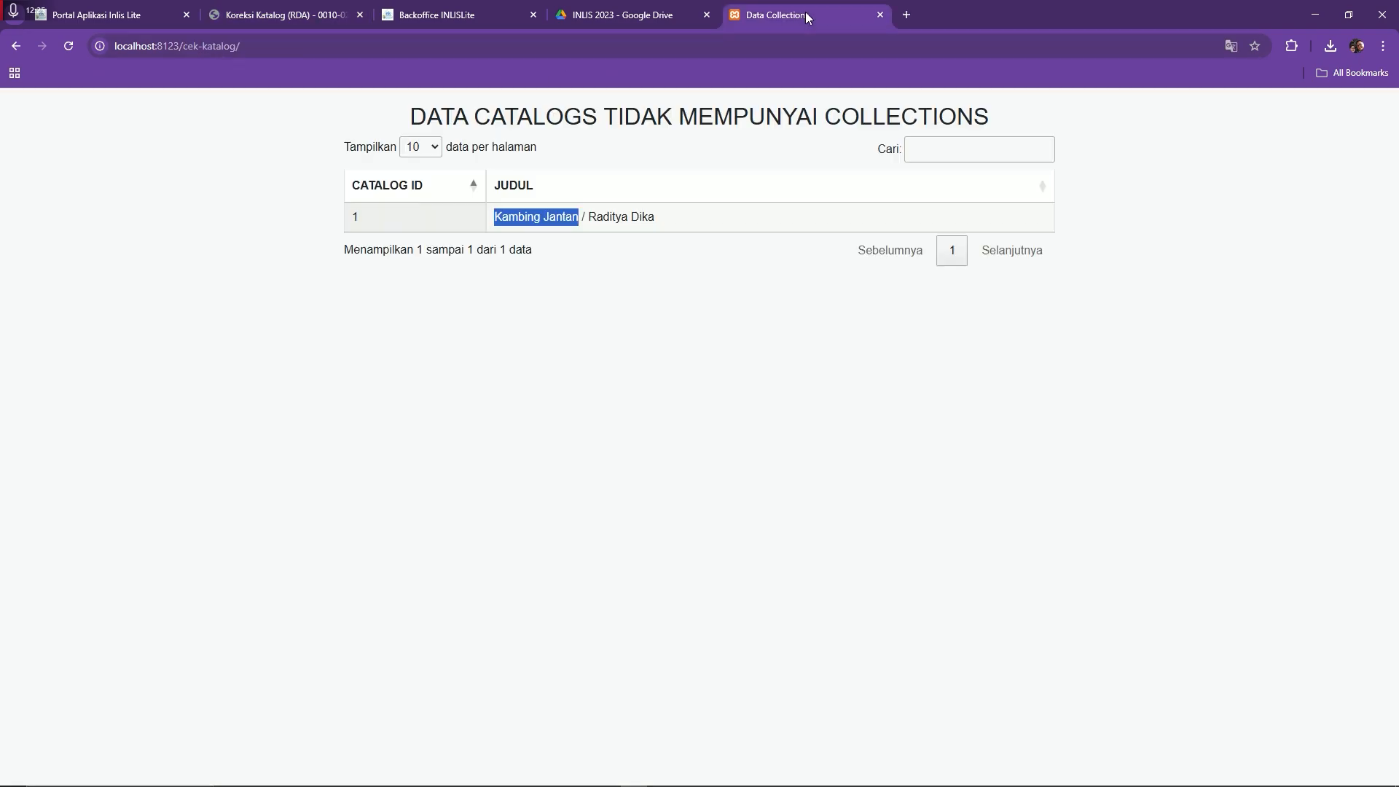
left_click(131, 16)
left_click(284, 15)
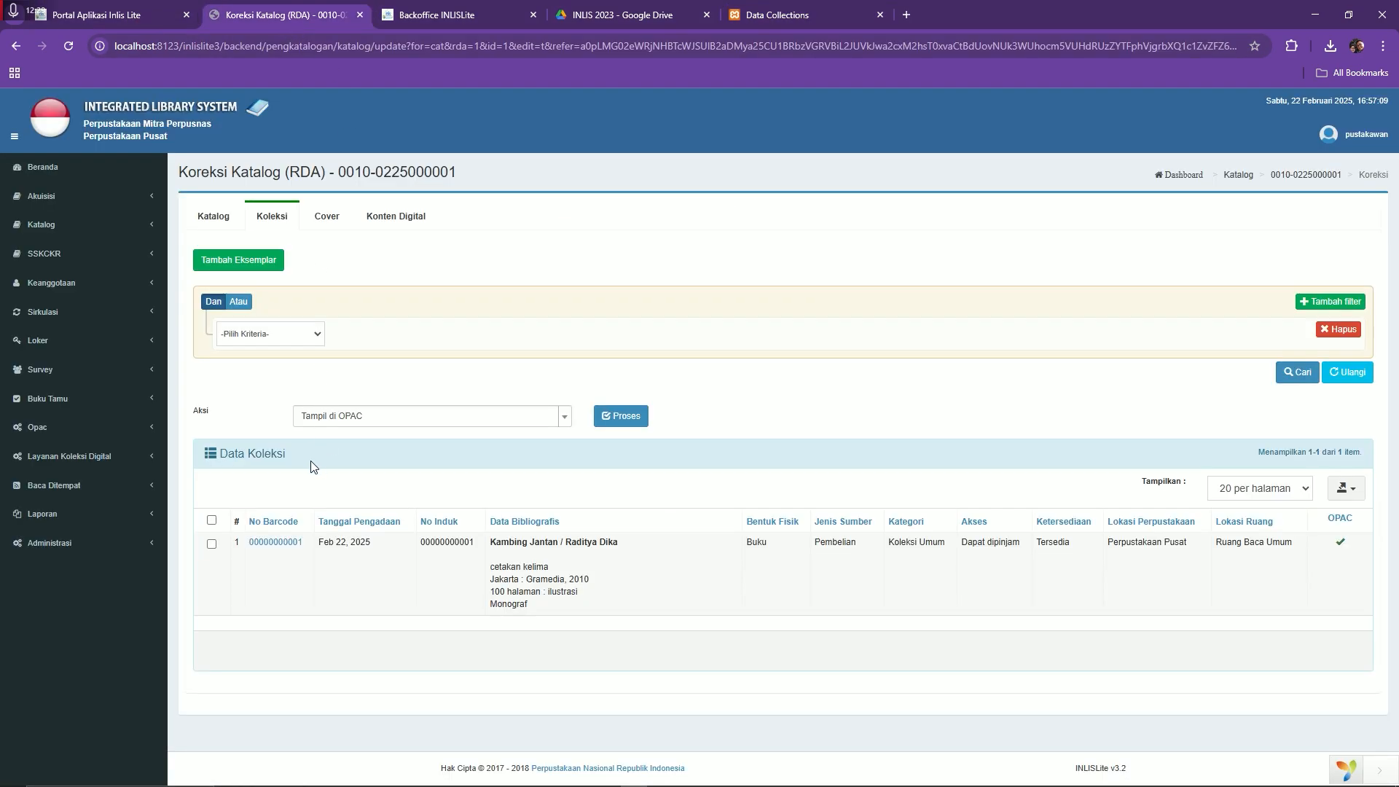
left_click(45, 177)
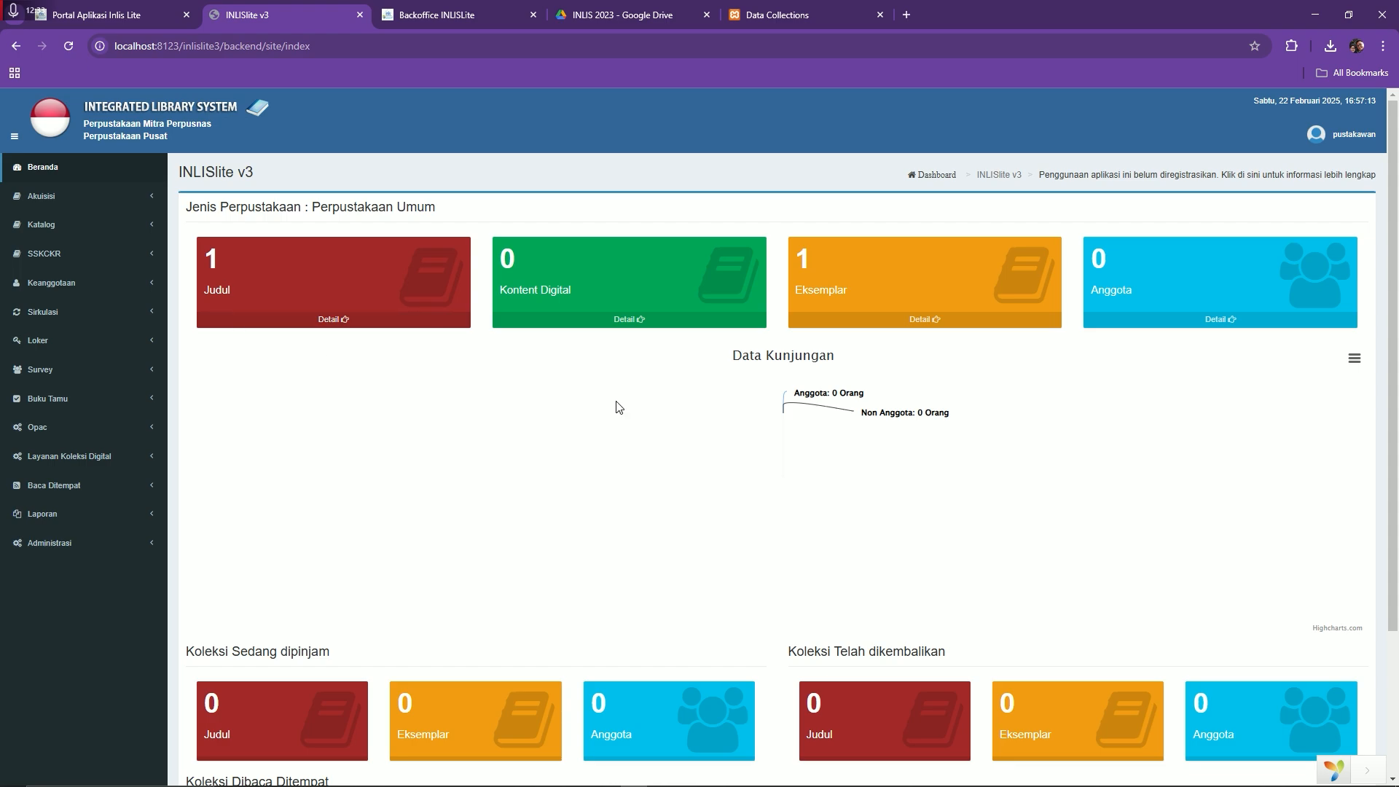
Generate the Laporan Koleksi Per Periodik frequency report by Lokasi Perpustakaan for all locations
left_click(117, 526)
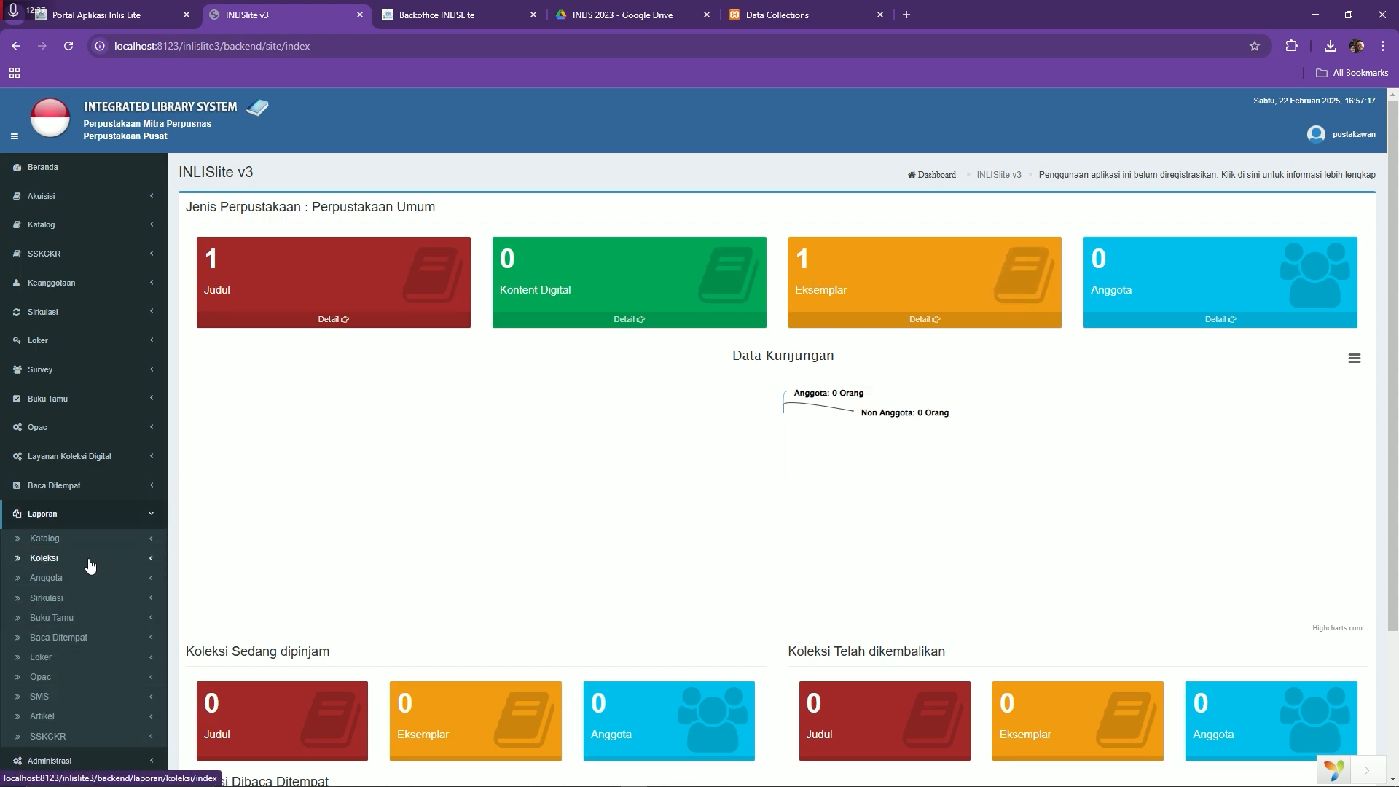
left_click(89, 566)
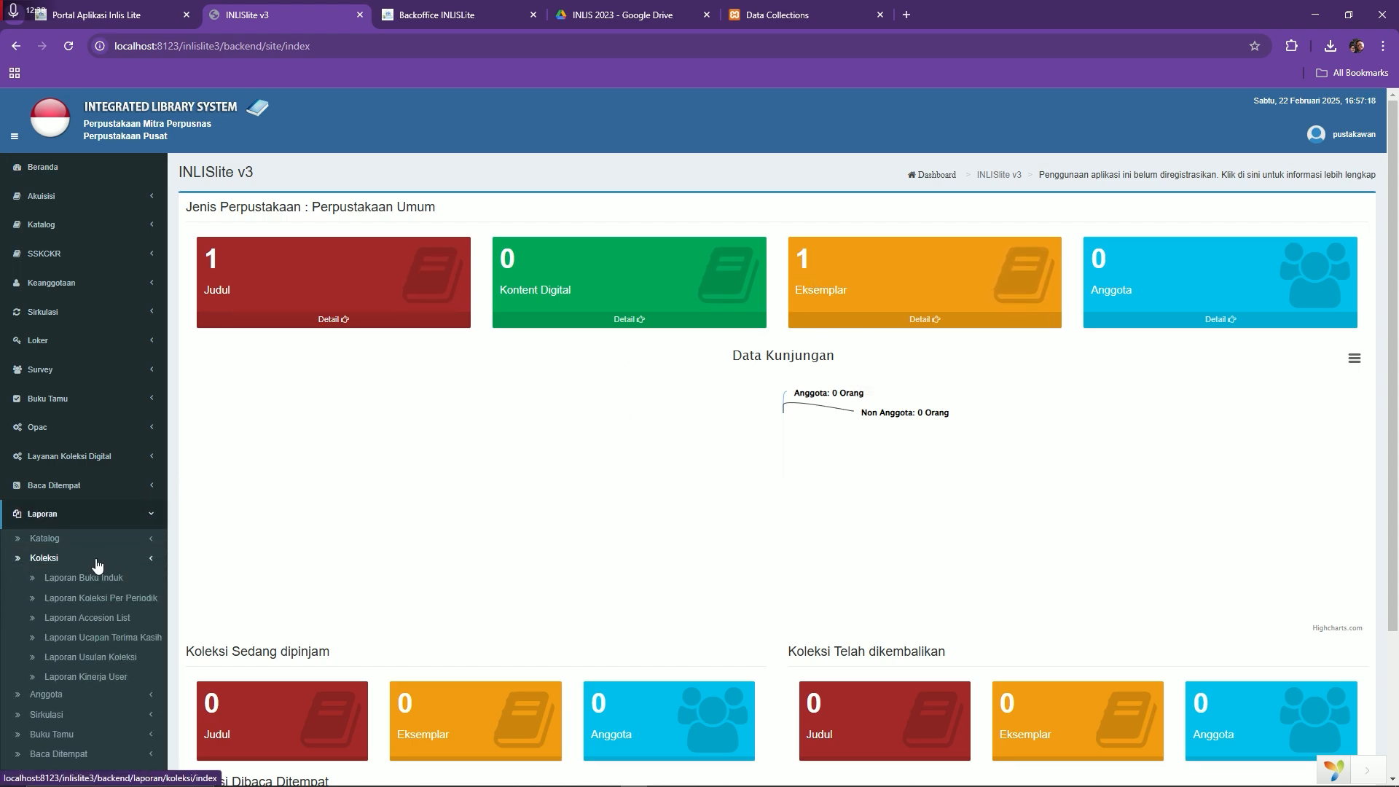
left_click(126, 598)
left_click(452, 265)
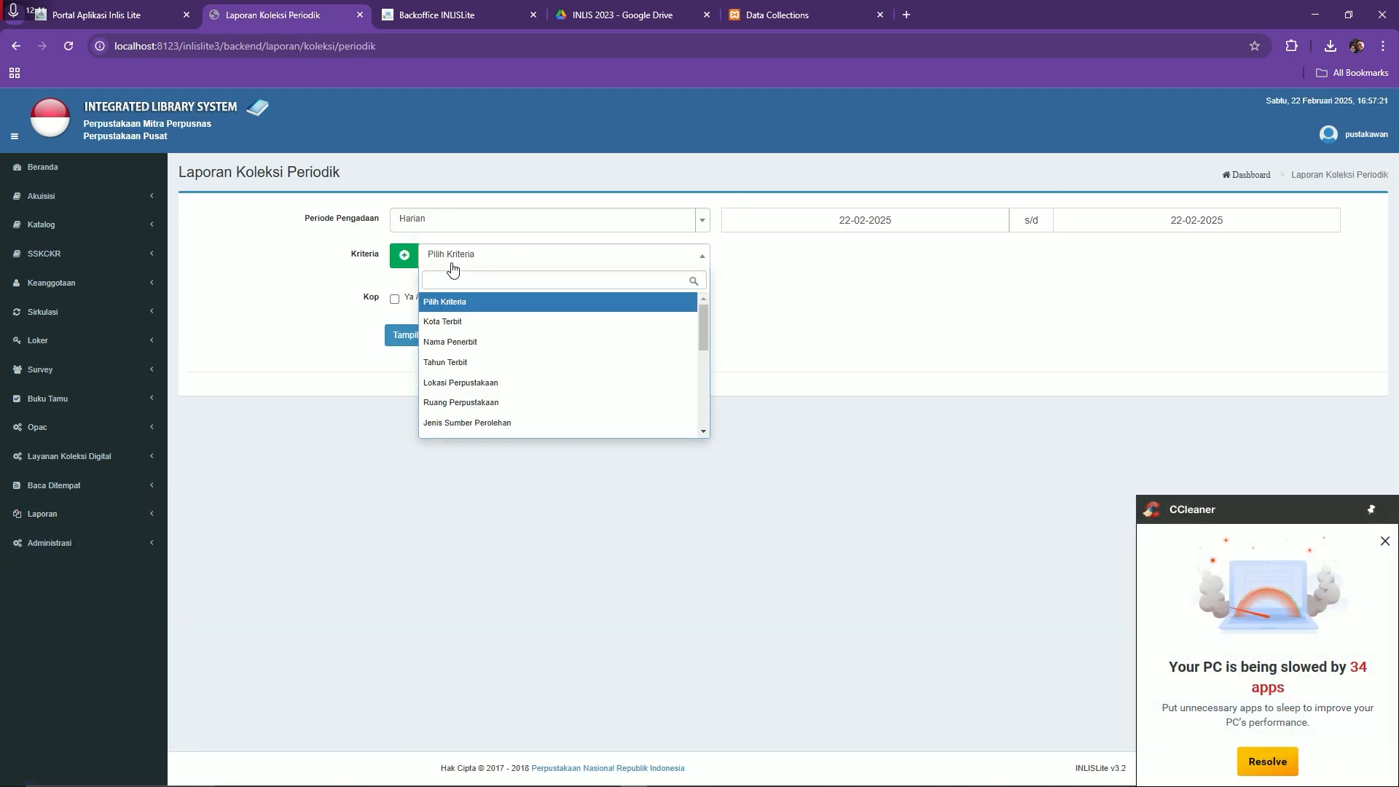
left_click(522, 382)
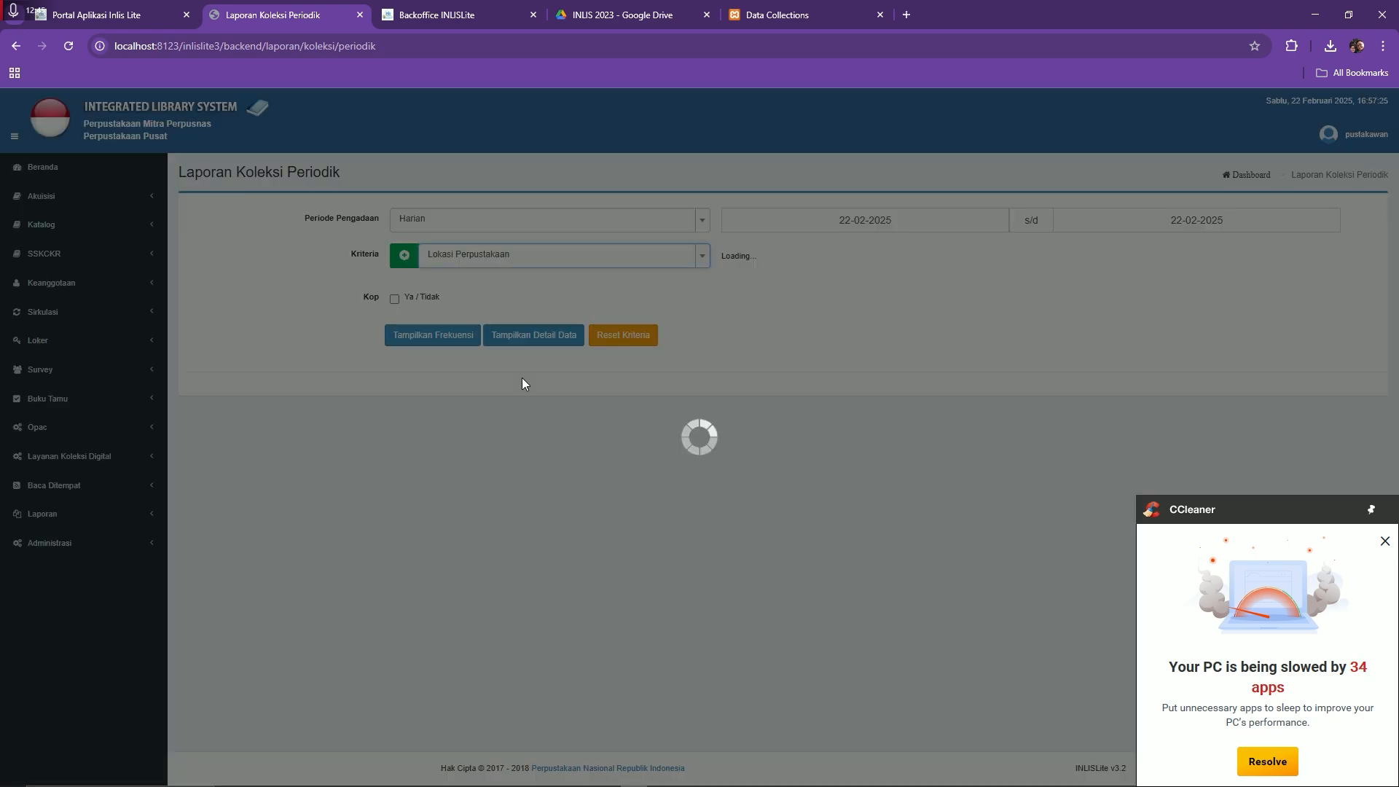
left_click(797, 260)
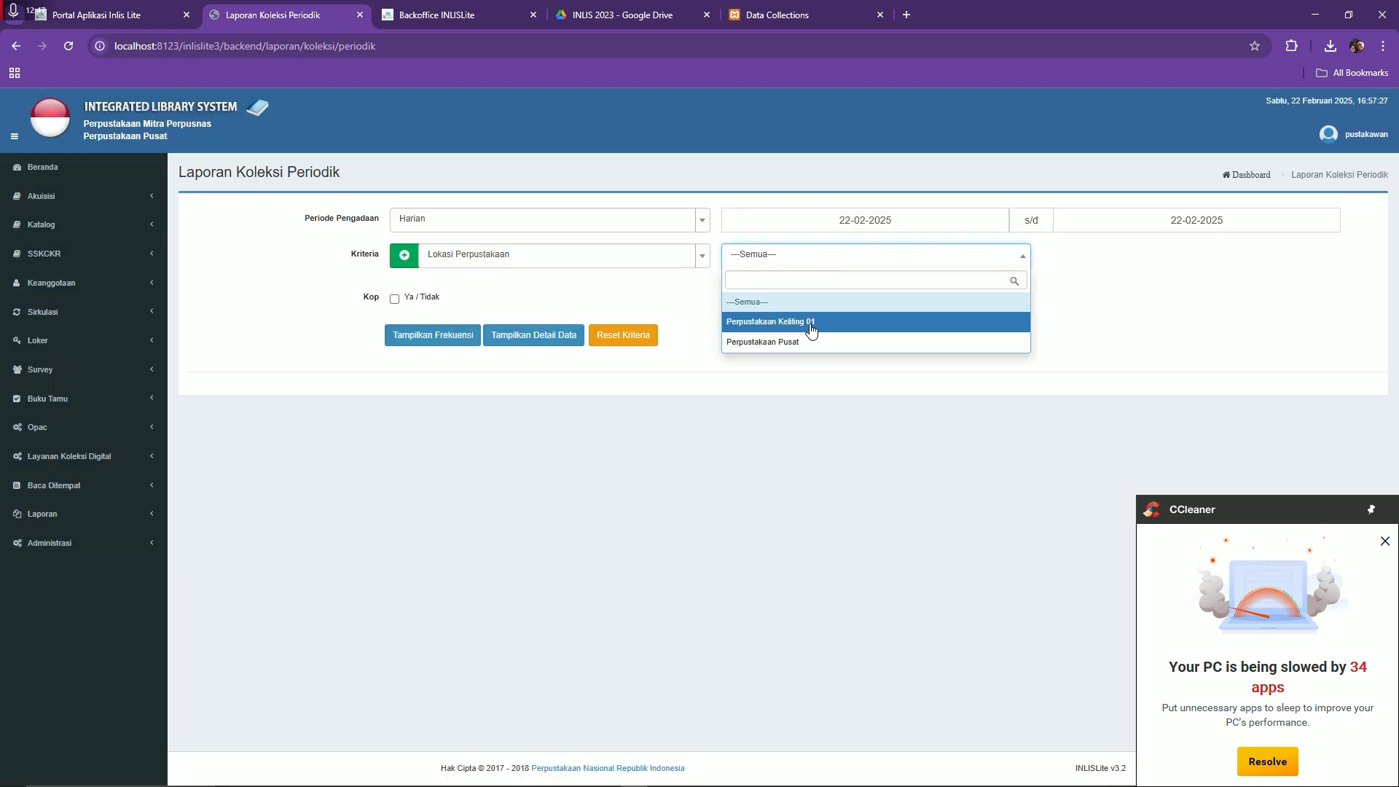
left_click(789, 300)
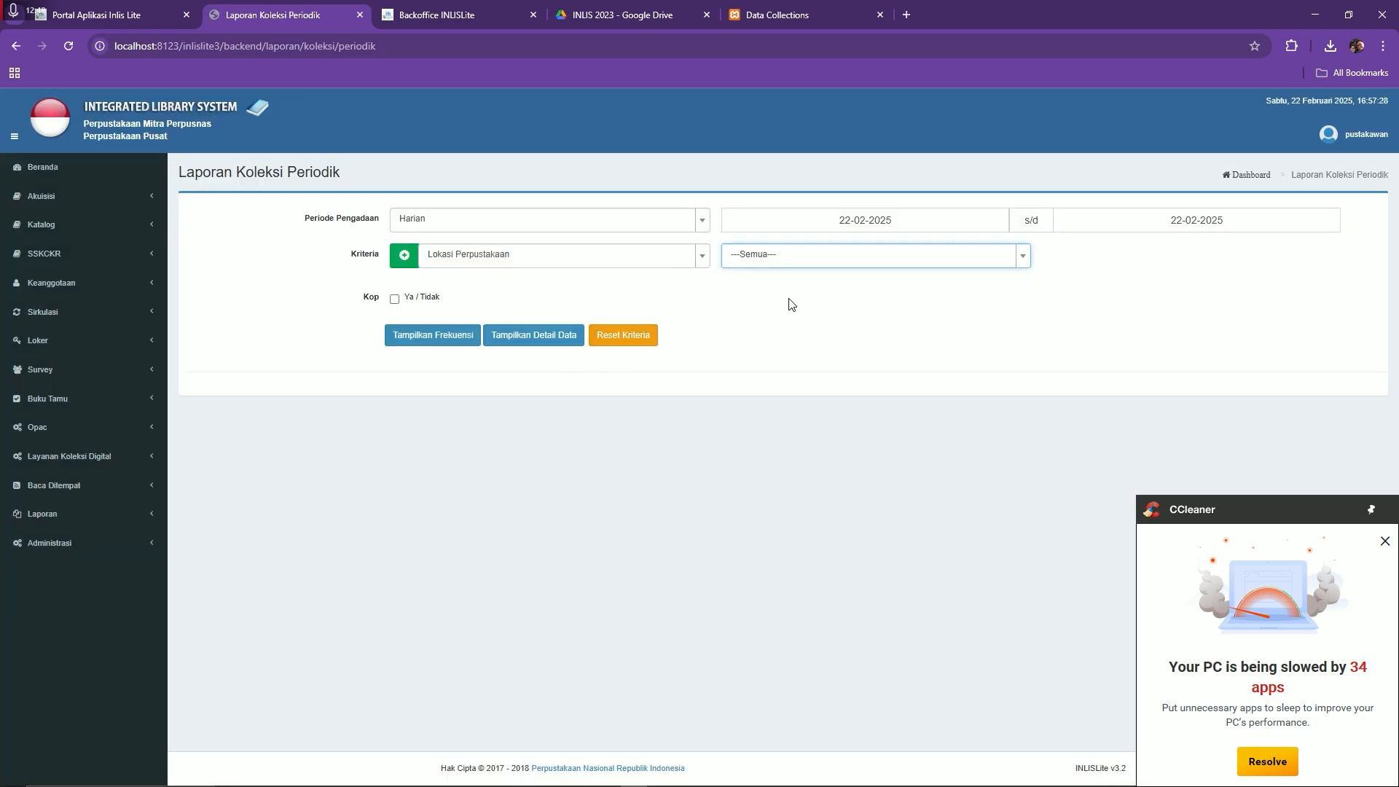
left_click(437, 341)
Download the report PDF, verify the 1 title and 1 copy totals, and close it
left_click(674, 449)
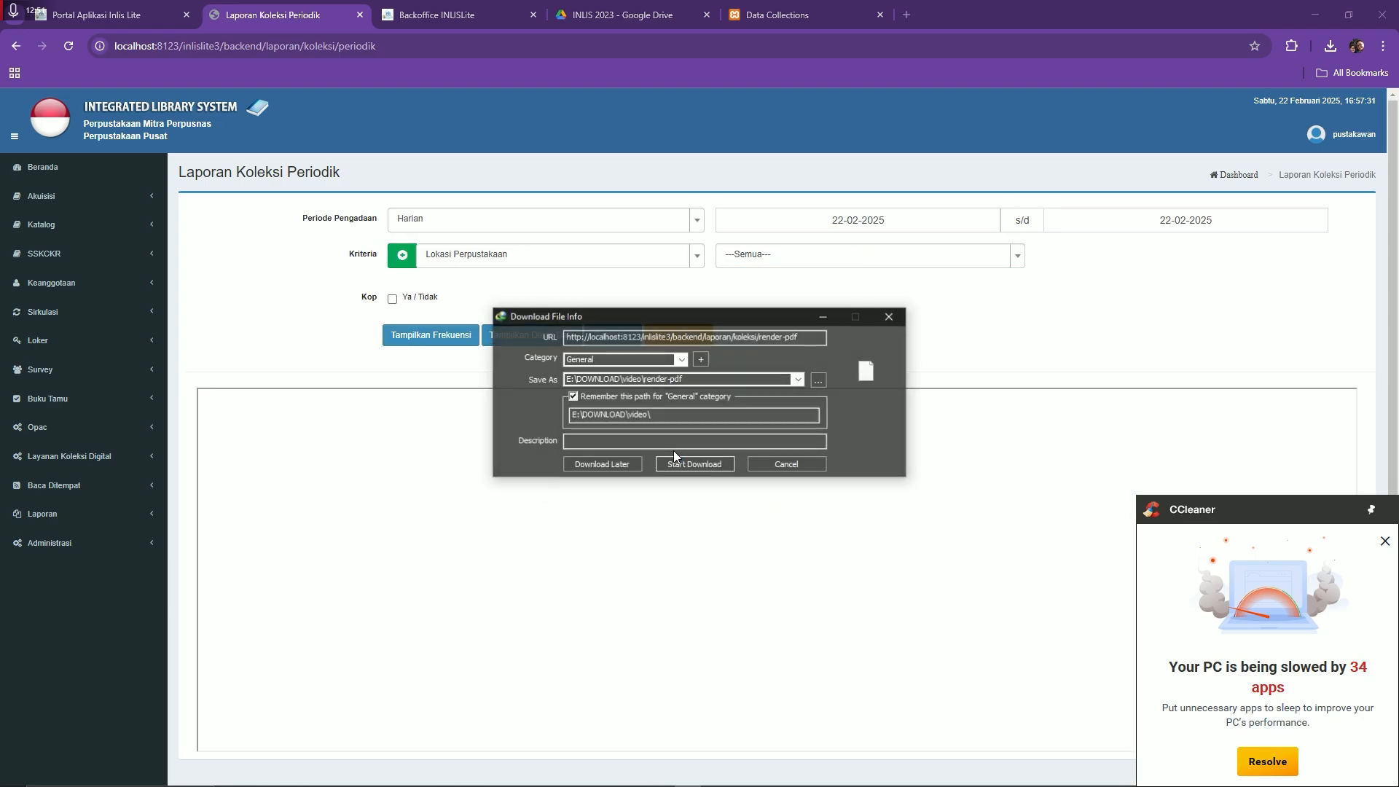
left_click(689, 469)
left_click(597, 445)
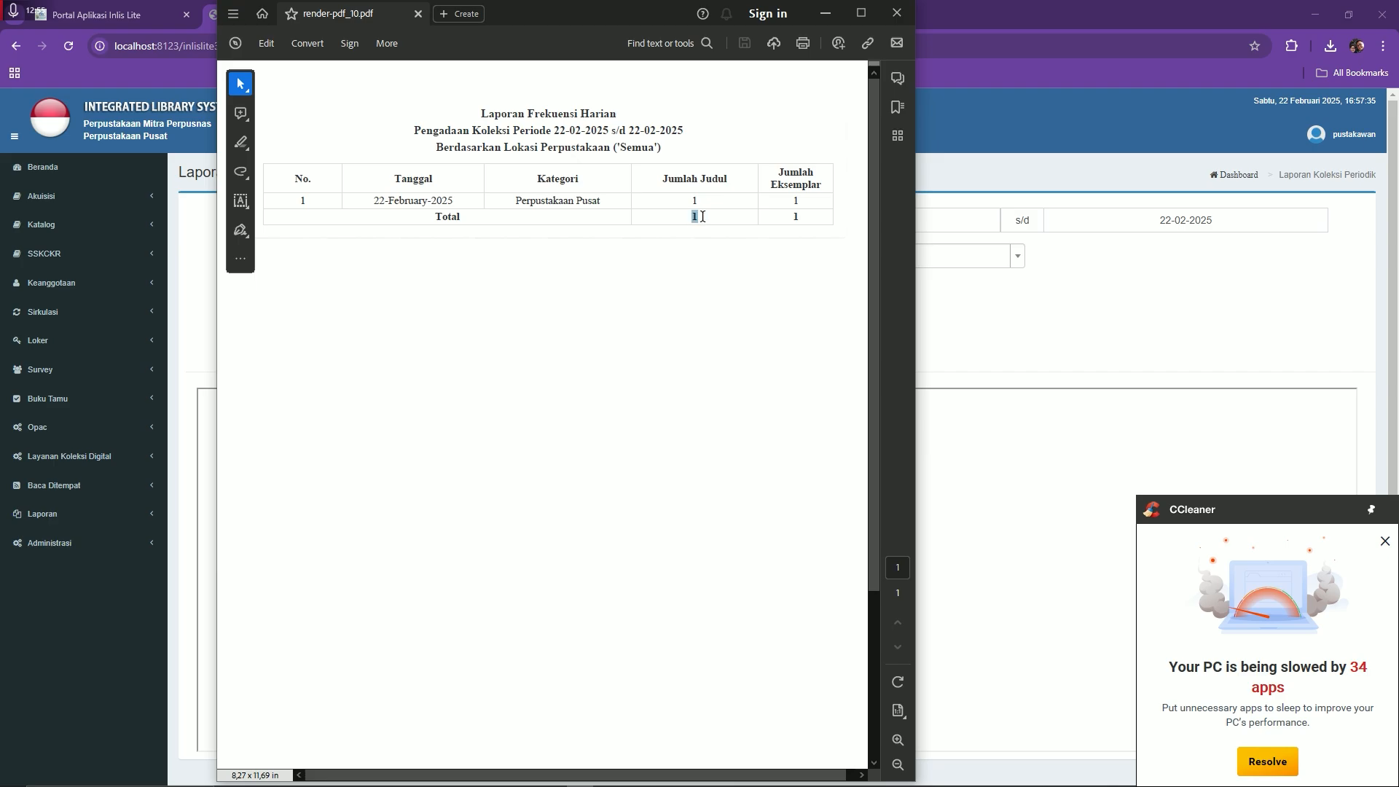
left_click_drag(785, 217, 842, 219)
left_click(897, 12)
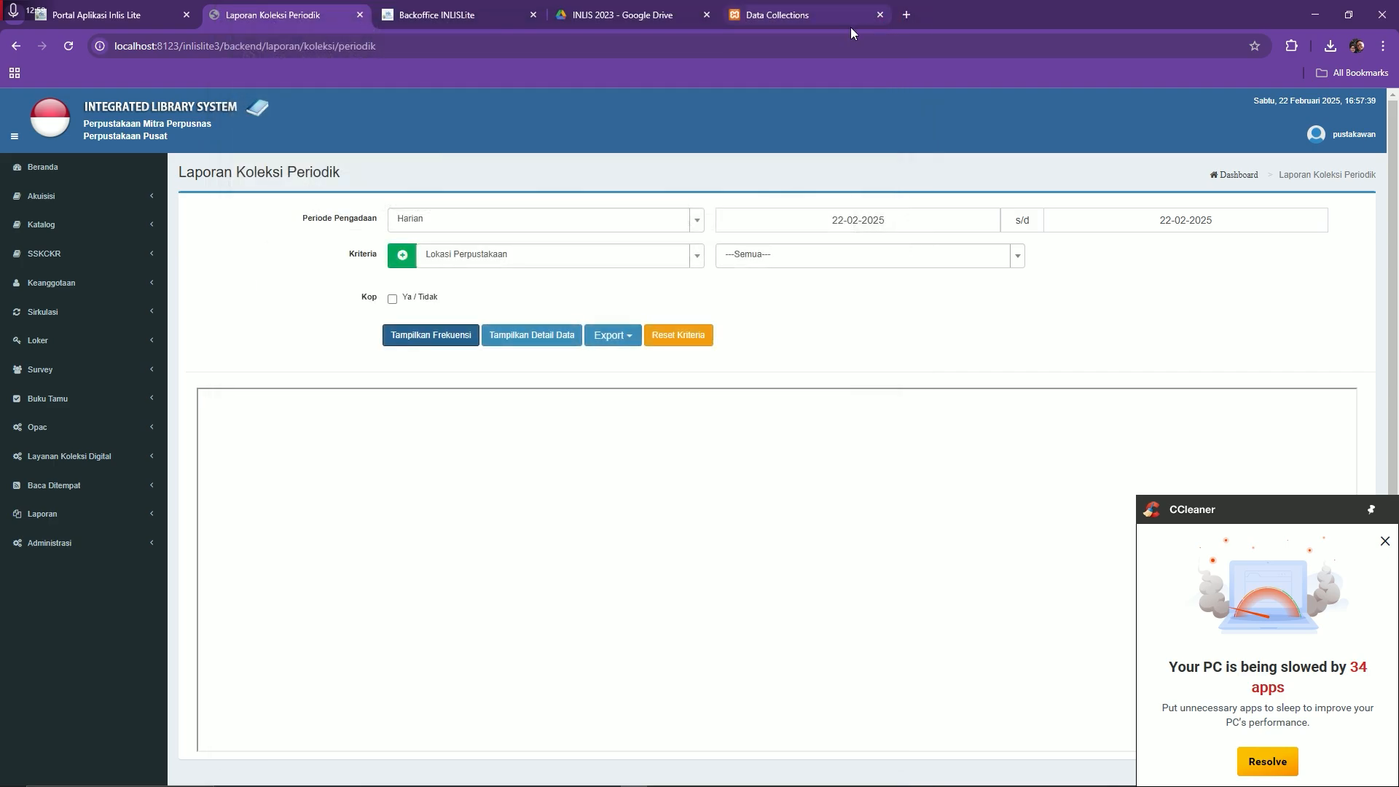
Reload the cek-katalog page to confirm 0 catalogs without collections, then dismiss the CCleaner popup
left_click(757, 19)
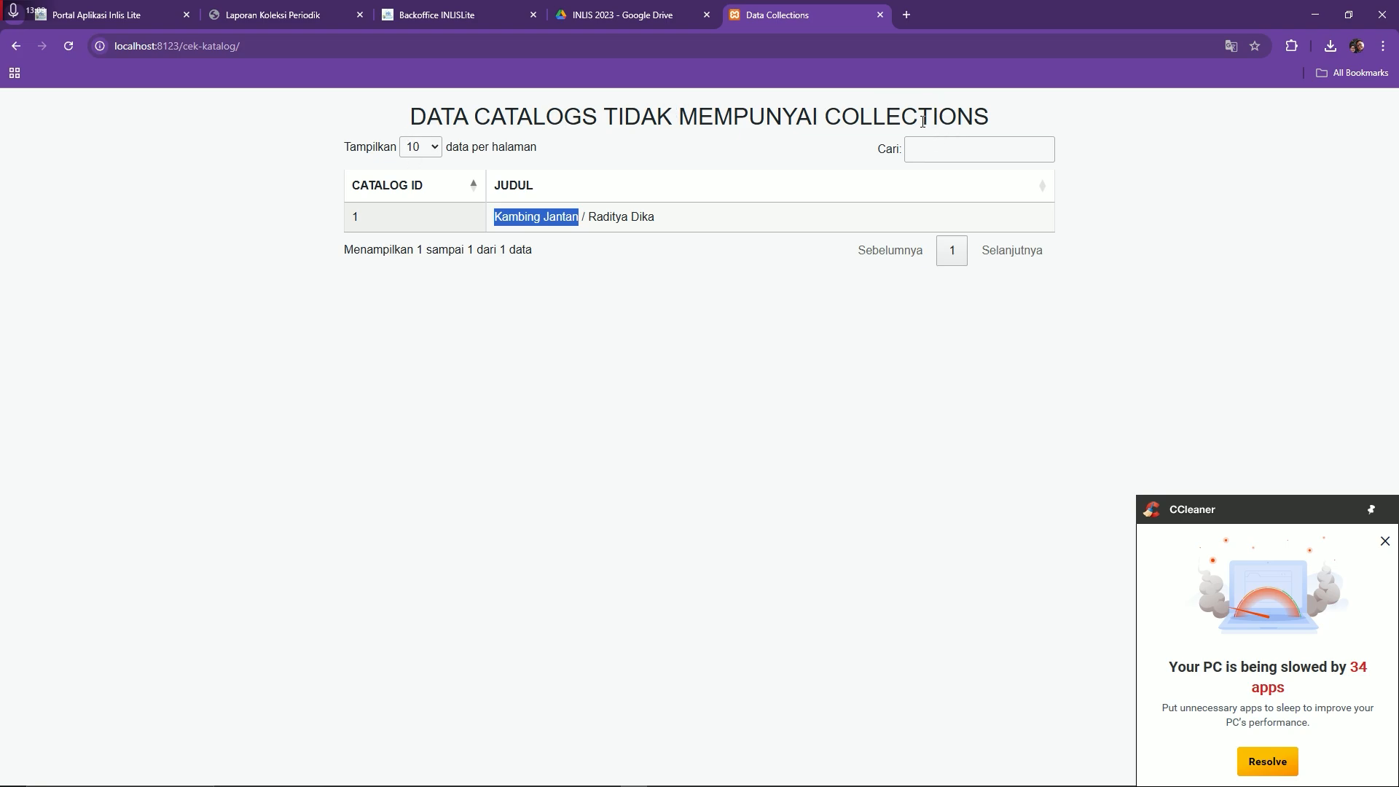
left_click(828, 51)
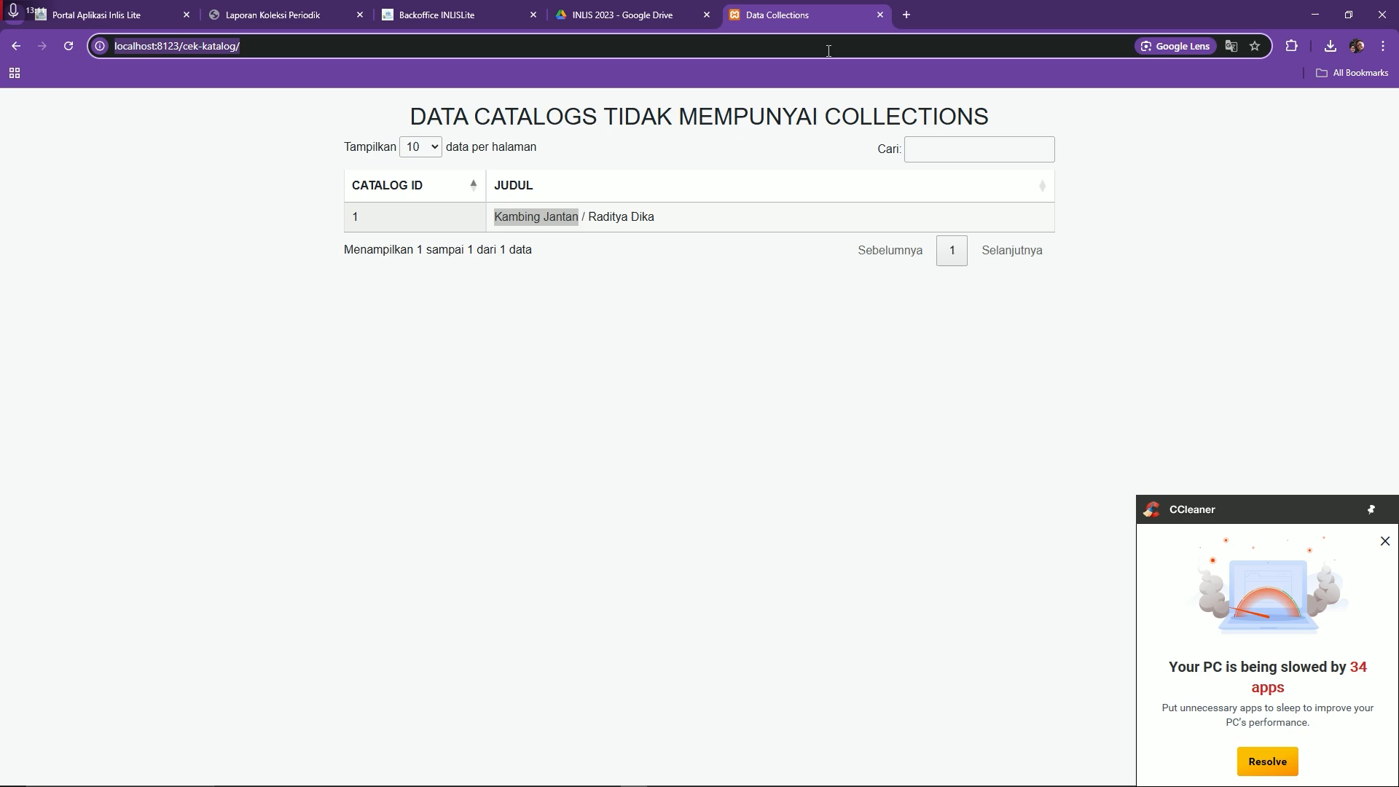
key("Return")
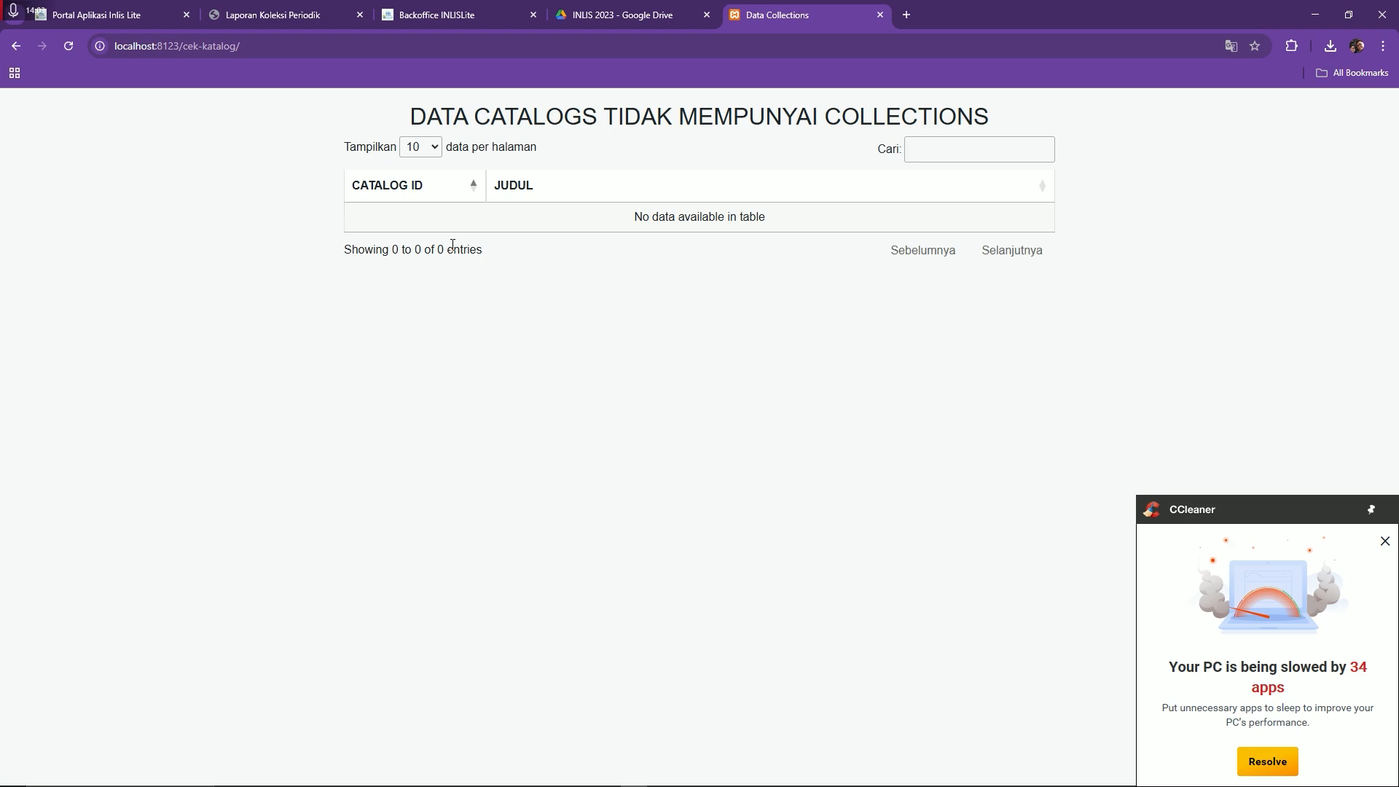
left_click(1384, 540)
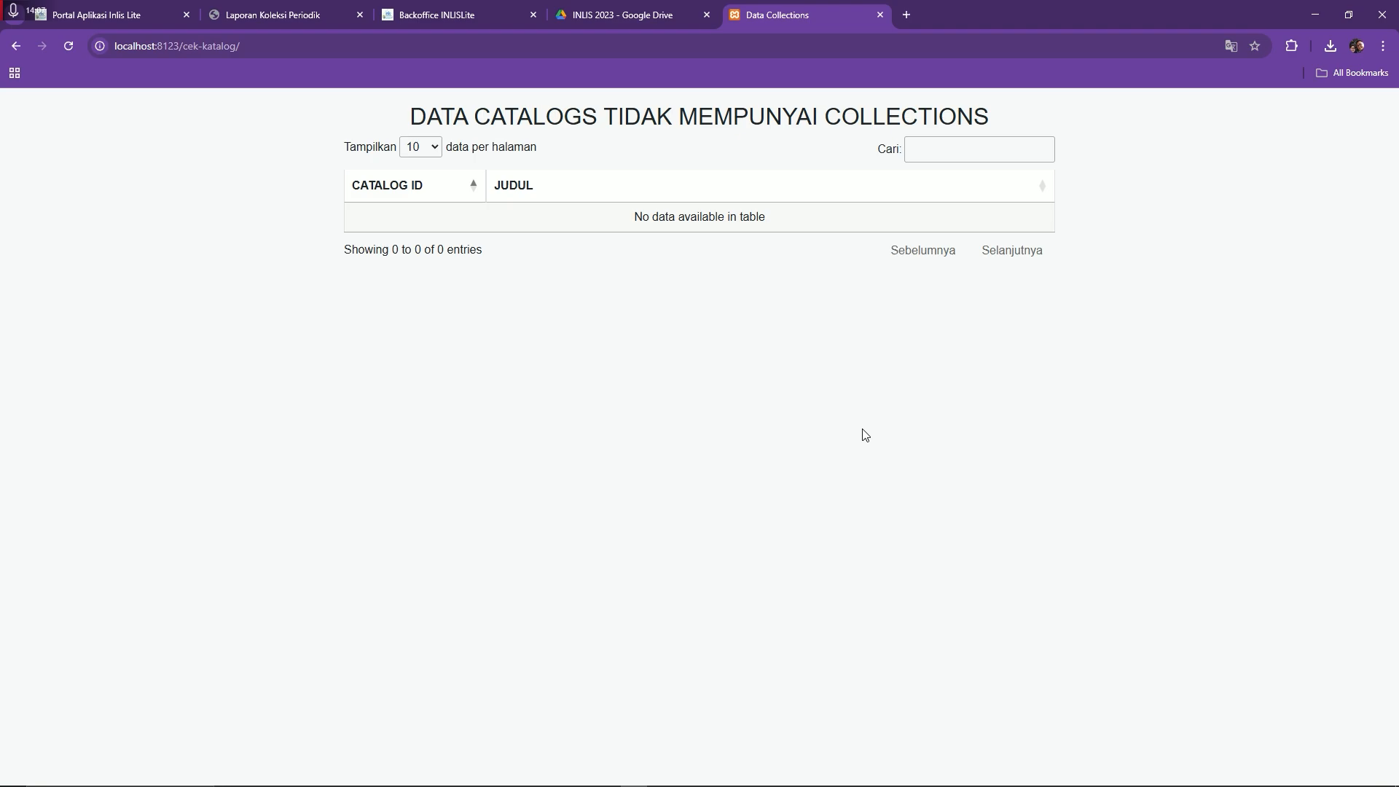